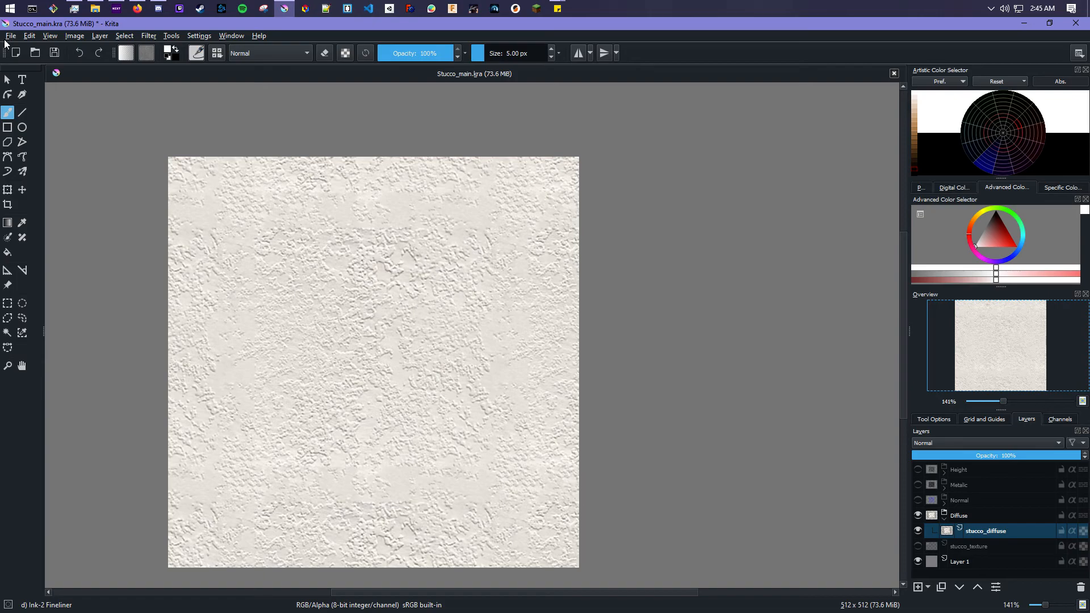
{"action": "left_click", "coordinate": [11, 36]}
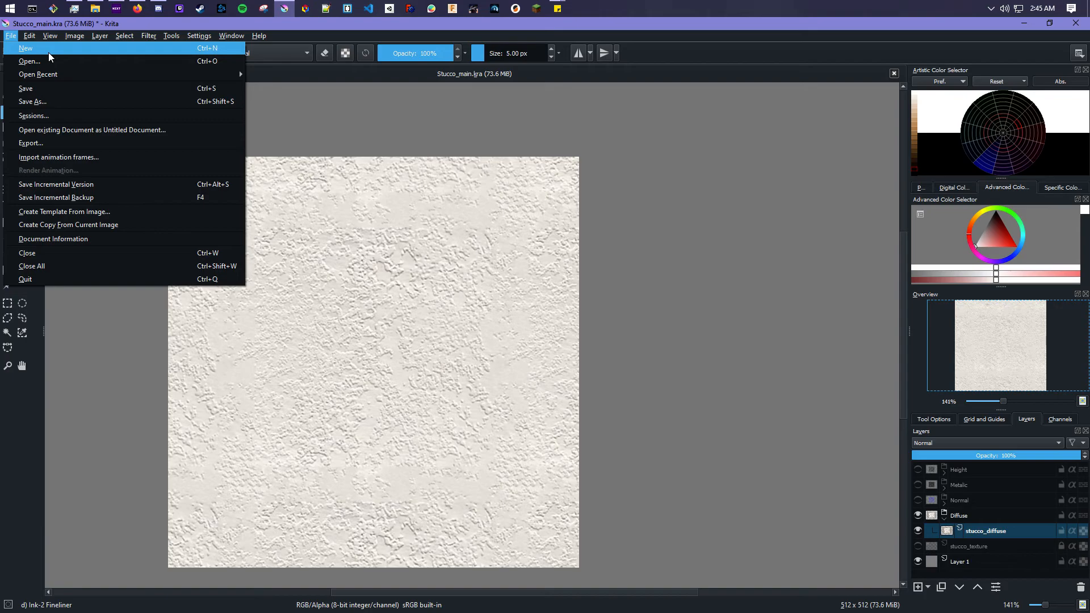
{"action": "left_click", "coordinate": [49, 52]}
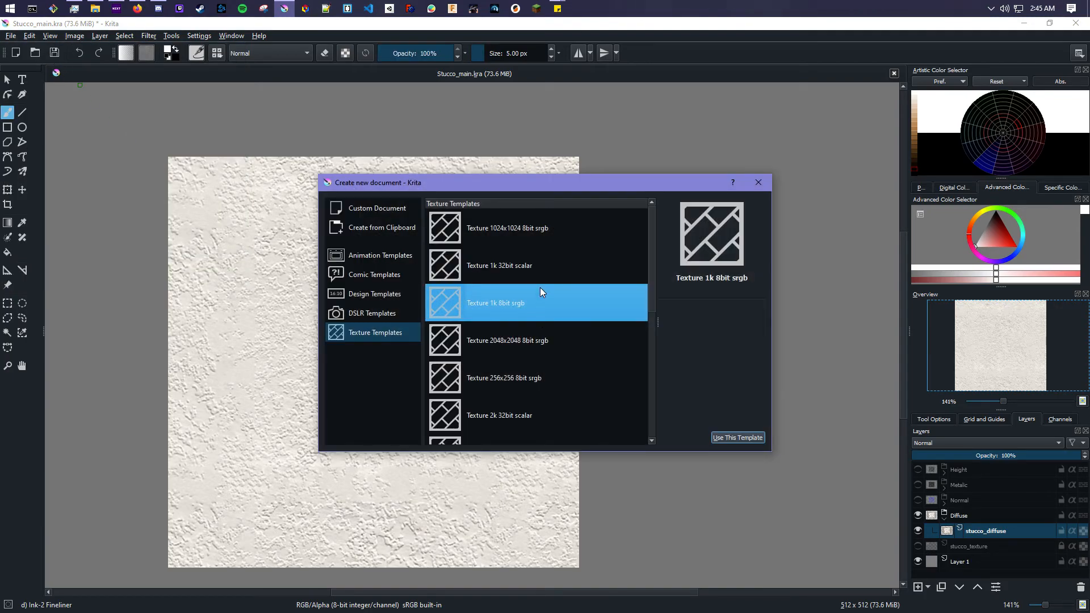
{"action": "left_click", "coordinate": [738, 437]}
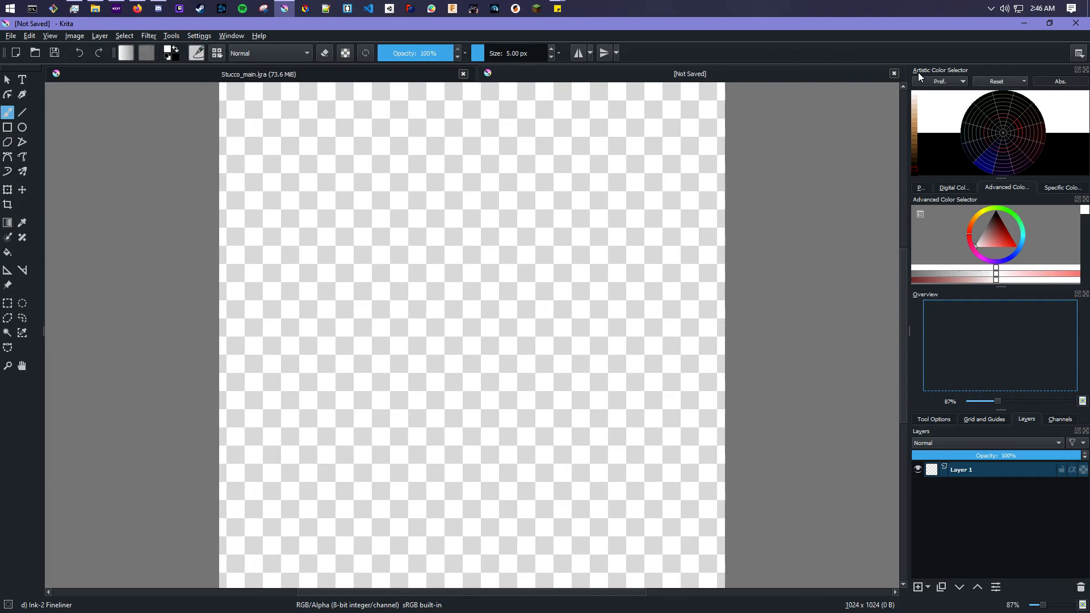
{"action": "left_click", "coordinate": [894, 73]}
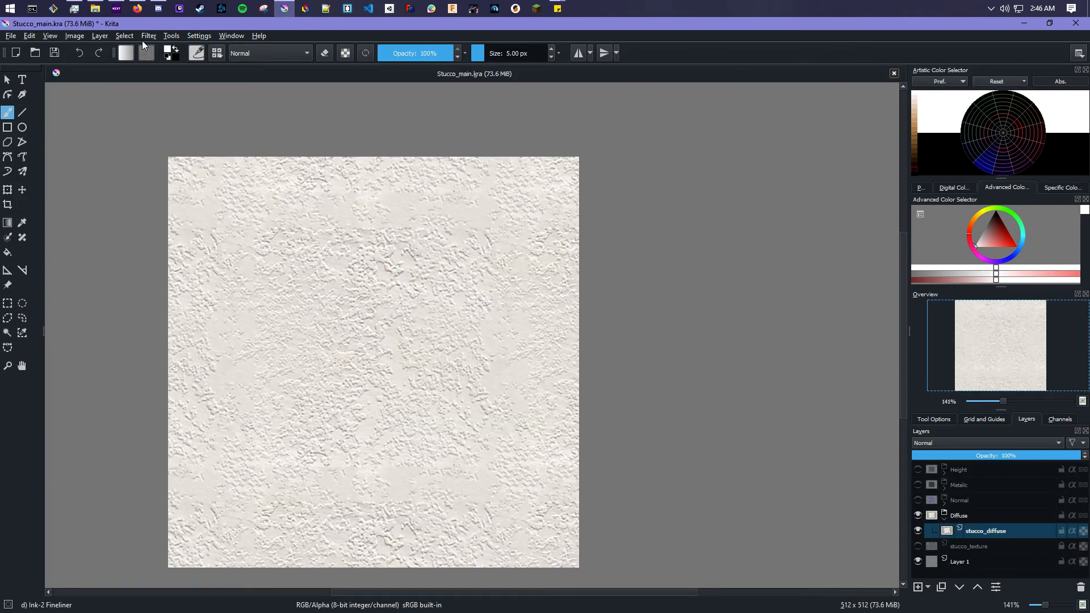
- Create a new document from the Texture 1k 8bit srgb template
{"action": "left_click", "coordinate": [11, 35]}
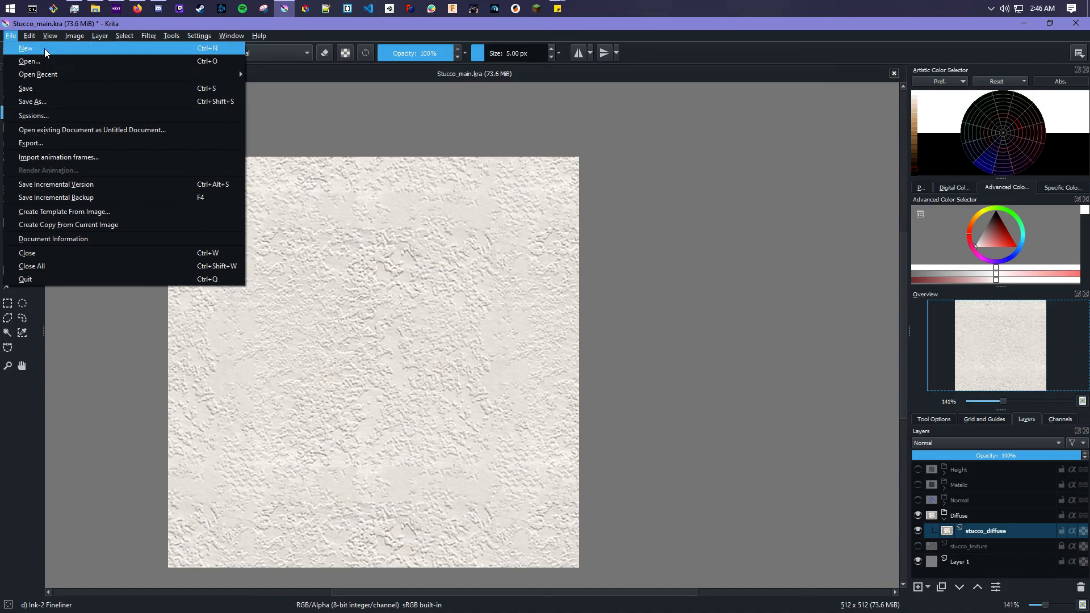
{"action": "left_click", "coordinate": [45, 49]}
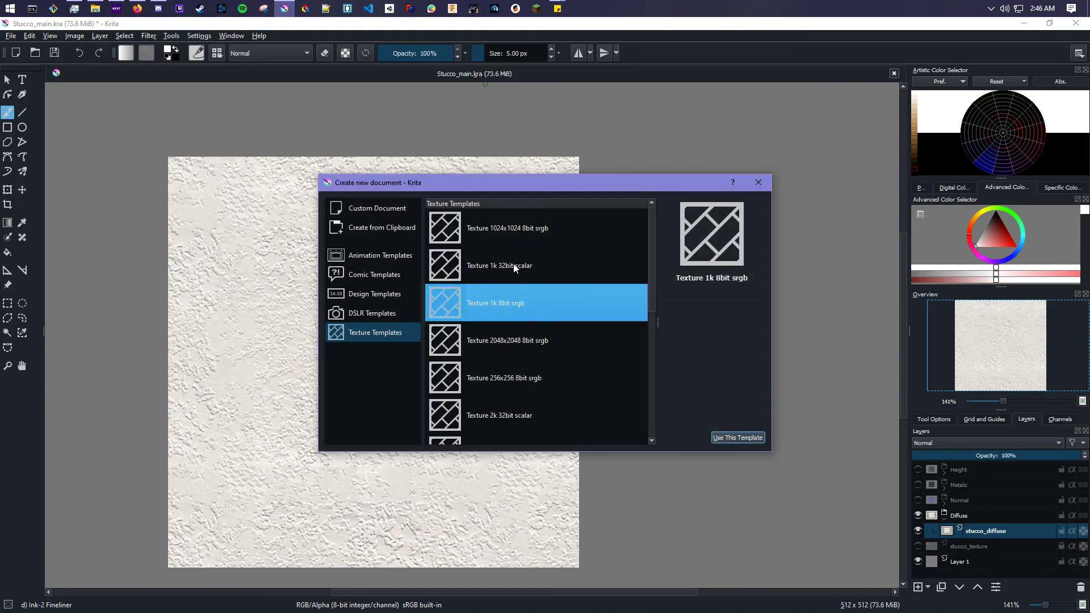
{"action": "scroll", "coordinate": [521, 299], "scroll_direction": "down", "scroll_amount": 2}
{"action": "scroll", "coordinate": [521, 299], "scroll_direction": "up", "scroll_amount": 2}
{"action": "left_click", "coordinate": [379, 206]}
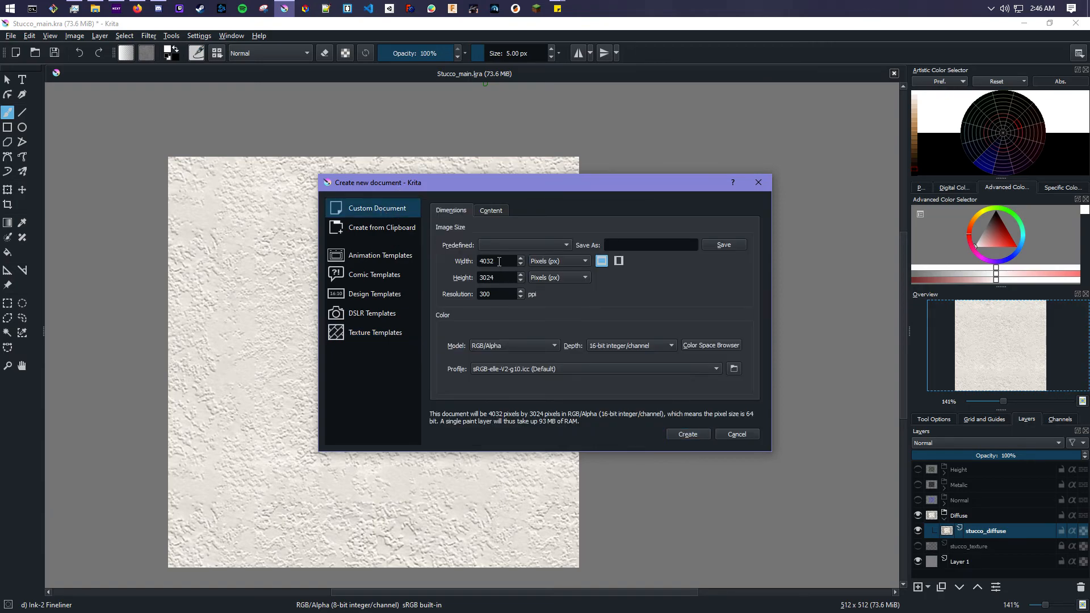
{"action": "left_click", "coordinate": [499, 262]}
{"action": "left_click_drag", "start_coordinate": [502, 292], "coordinate": [479, 293]}
{"action": "left_click", "coordinate": [395, 335]}
{"action": "left_click", "coordinate": [733, 437]}
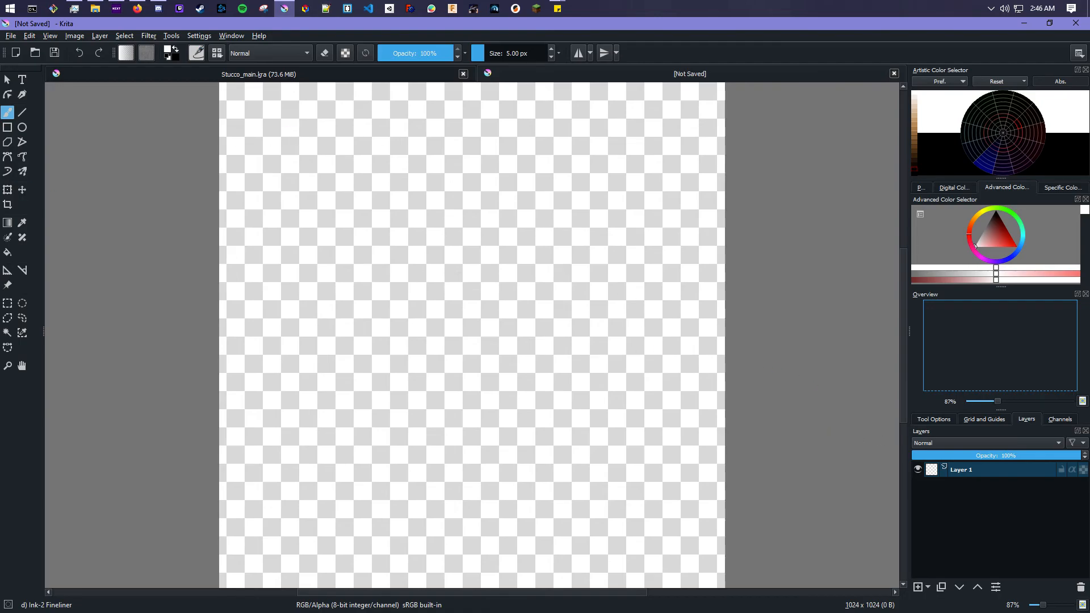
- Import usethisone.jpg from the stucco Source folder into the new document as a layer
{"action": "key", "text": "alt+Tab"}
{"action": "left_click_drag", "start_coordinate": [0, 85], "coordinate": [457, 199]}
{"action": "left_click", "coordinate": [356, 349]}
{"action": "double_click", "coordinate": [332, 292]}
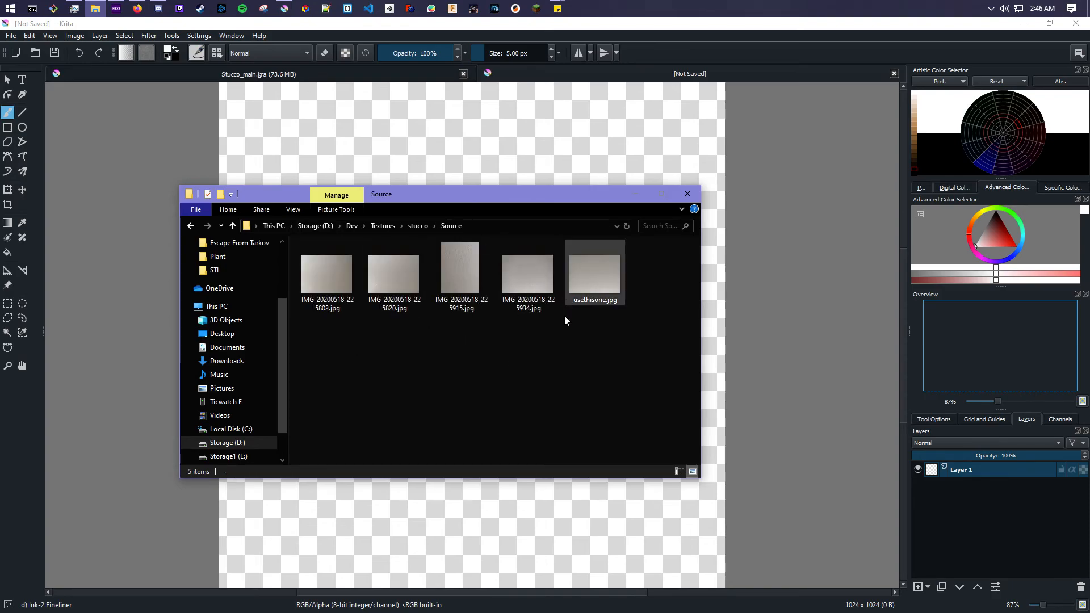
{"action": "left_click_drag", "start_coordinate": [515, 200], "coordinate": [781, 185]}
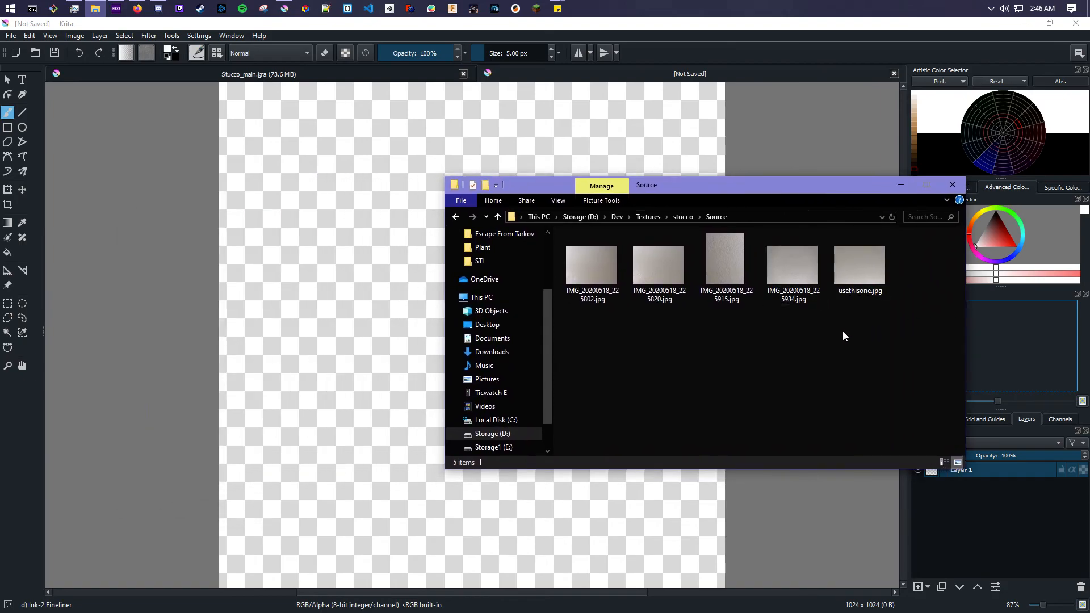
{"action": "left_click", "coordinate": [878, 251]}
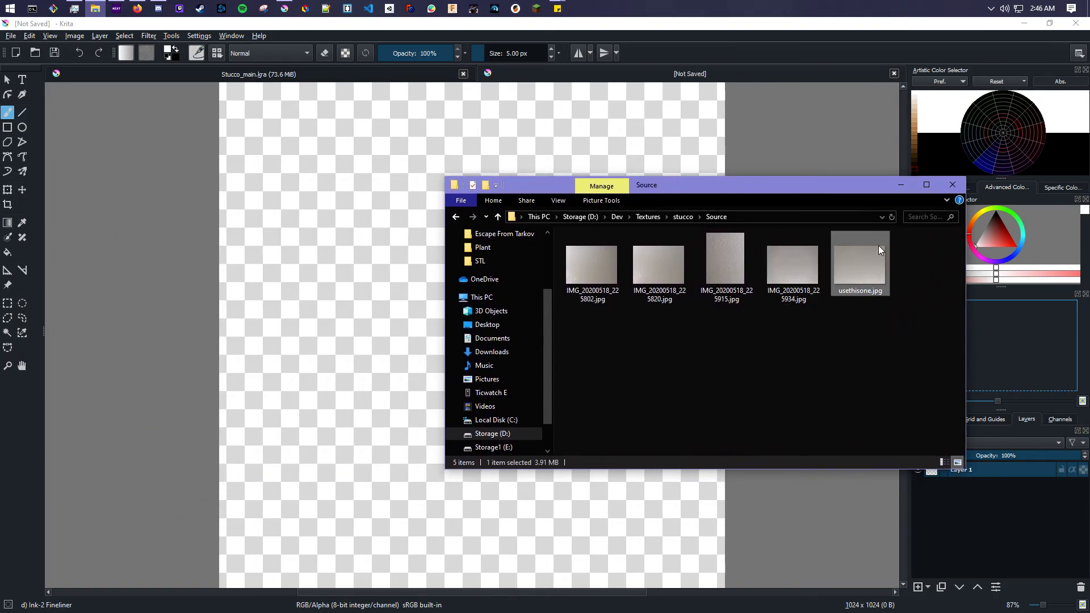
{"action": "left_click_drag", "start_coordinate": [870, 261], "coordinate": [318, 295]}
{"action": "left_click", "coordinate": [369, 302]}
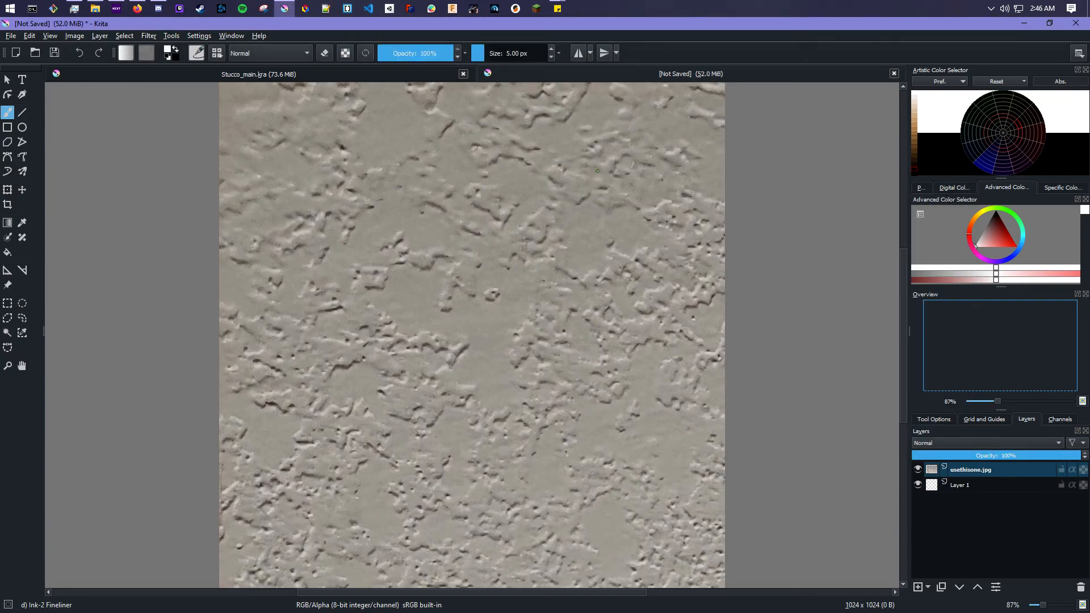
{"action": "scroll", "coordinate": [525, 371], "scroll_direction": "down", "scroll_amount": 3}
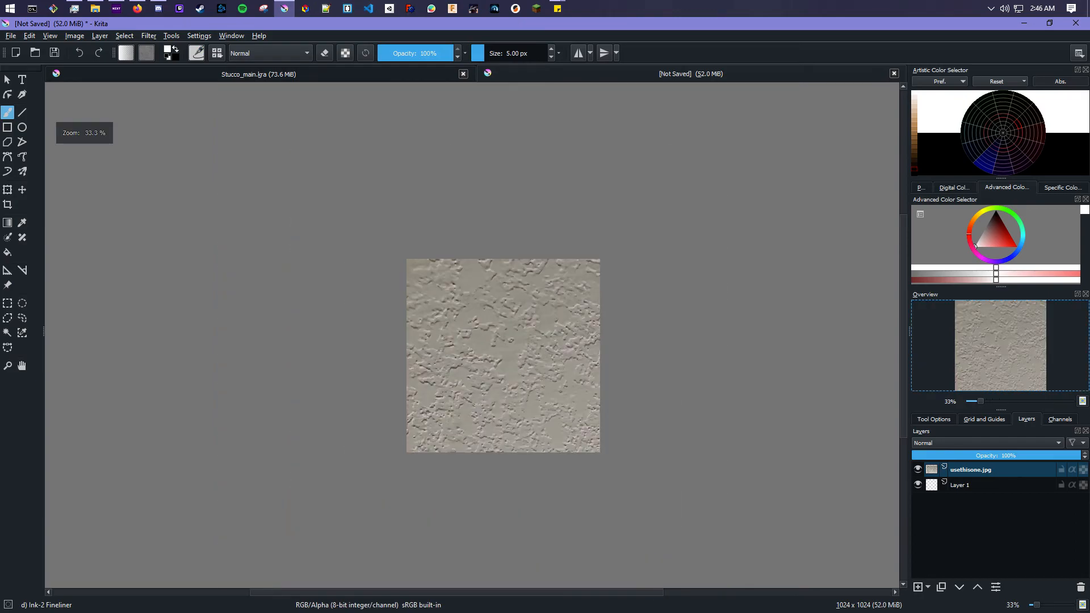
{"action": "left_click", "coordinate": [7, 189]}
{"action": "scroll", "coordinate": [552, 400], "scroll_direction": "down", "scroll_amount": 2}
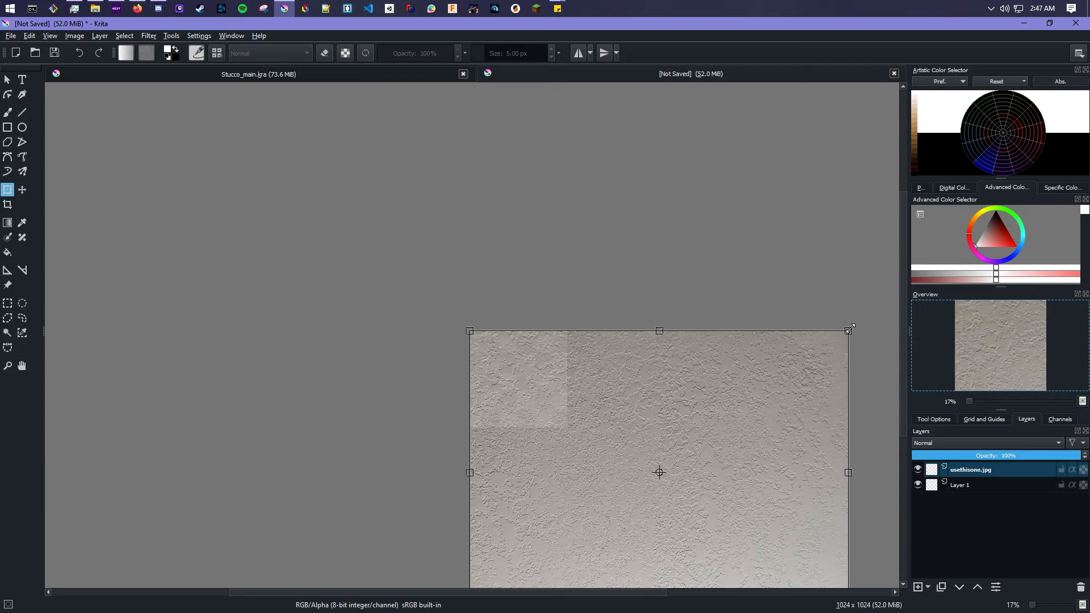
{"action": "left_click_drag", "start_coordinate": [850, 329], "coordinate": [608, 491]}
{"action": "left_click_drag", "start_coordinate": [579, 526], "coordinate": [557, 362]}
{"action": "key", "text": "ctrl+z"}
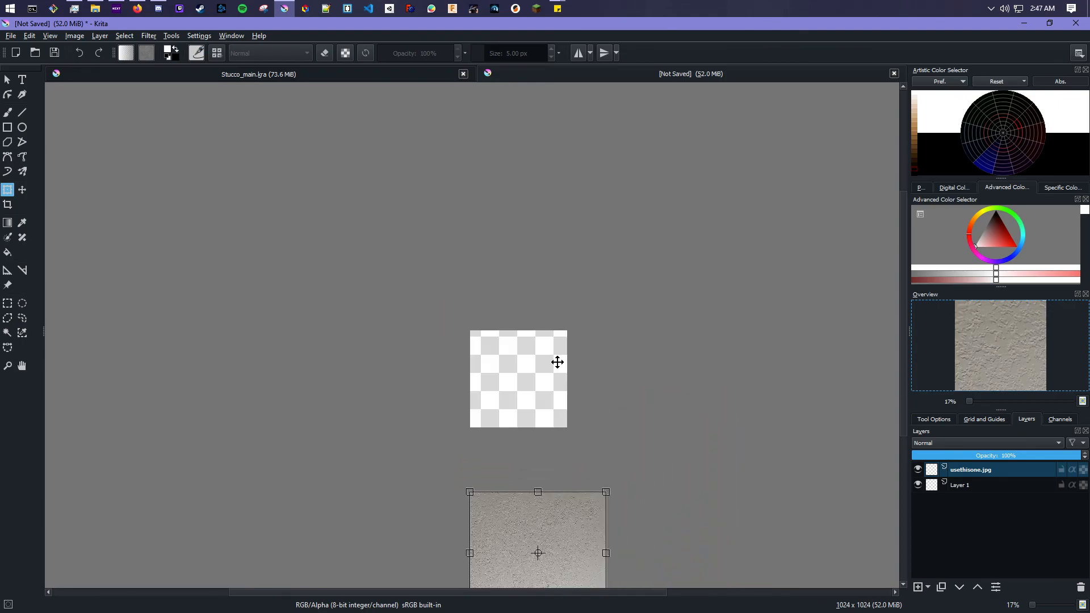
{"action": "key", "text": "ctrl+z"}
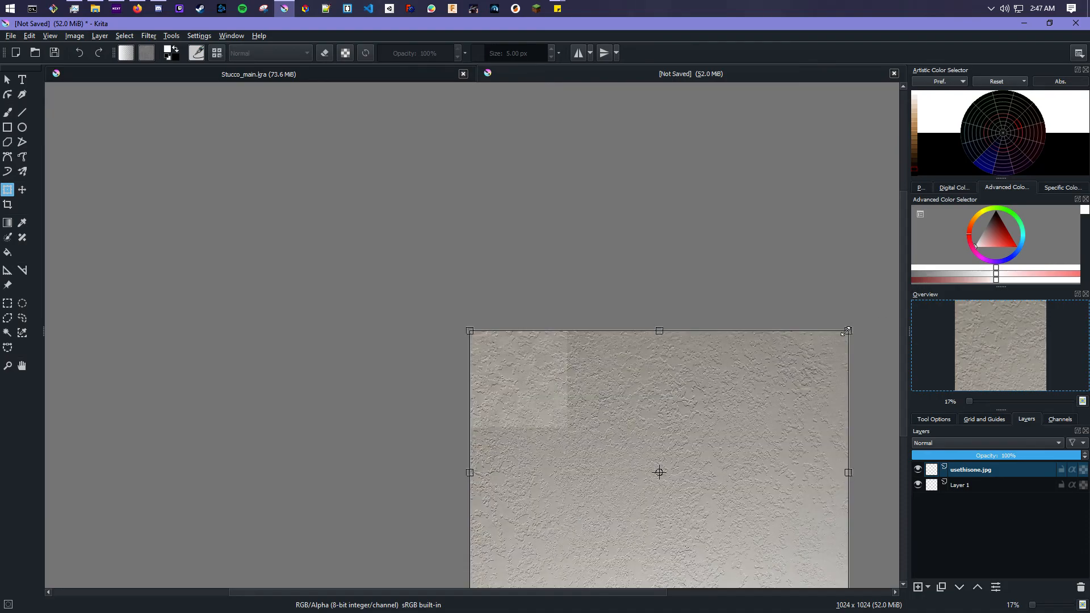
- Scale the photo layer down with the Transform tool to fill the square canvas and apply it
{"action": "left_click_drag", "start_coordinate": [847, 331], "coordinate": [559, 341]}
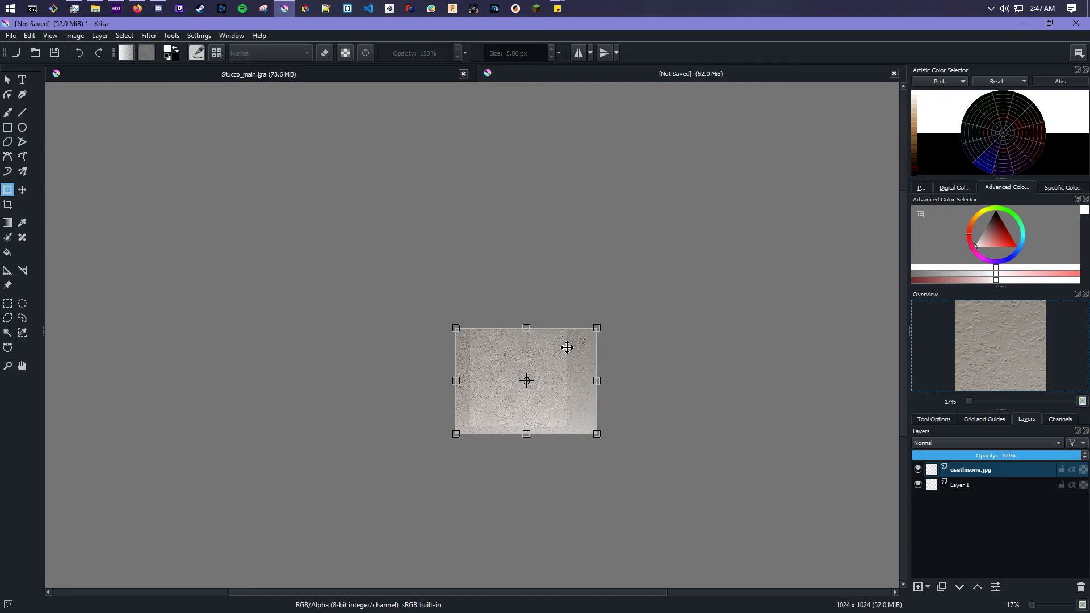
{"action": "key", "text": "Return"}
{"action": "scroll", "coordinate": [528, 387], "scroll_direction": "up", "scroll_amount": 1}
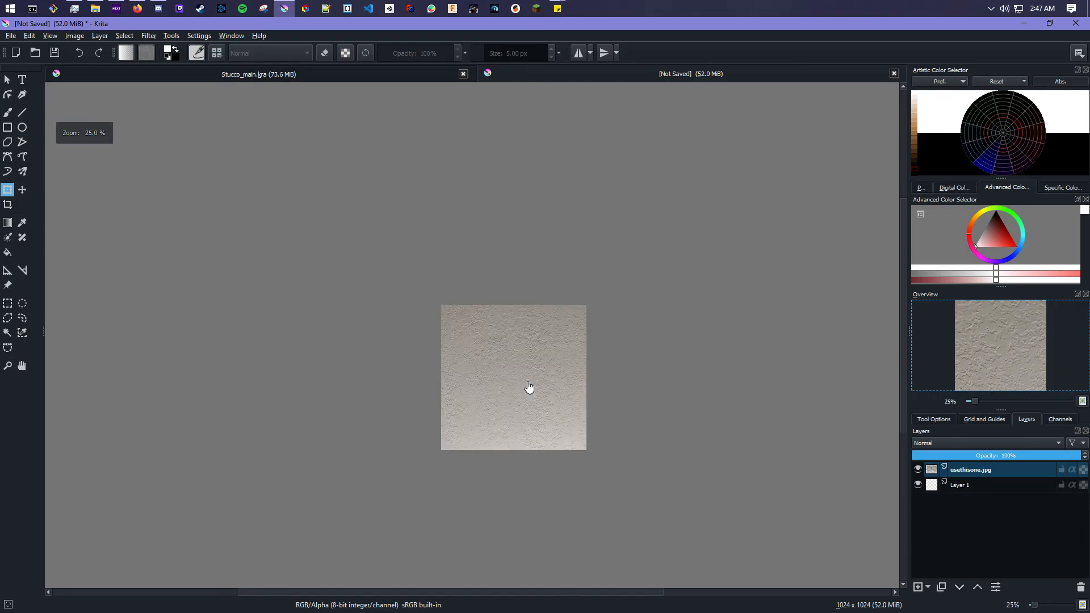
{"action": "scroll", "coordinate": [528, 387], "scroll_direction": "up", "scroll_amount": 2}
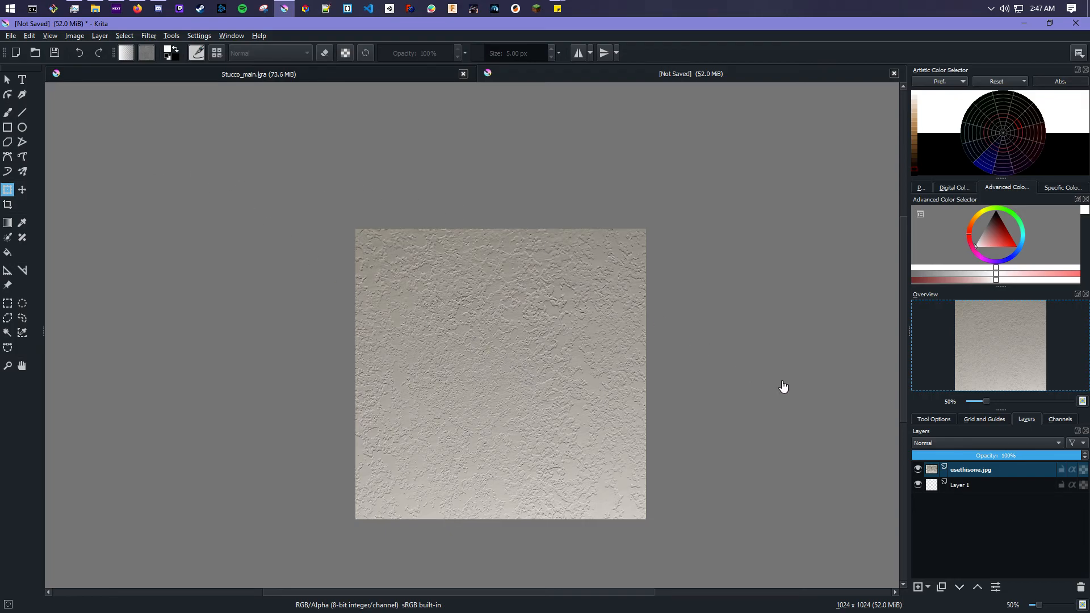
- Apply the G'MIC-Qt Make Seamless [Patch-Based] filter to the photo layer with its default settings
{"action": "left_click", "coordinate": [147, 37]}
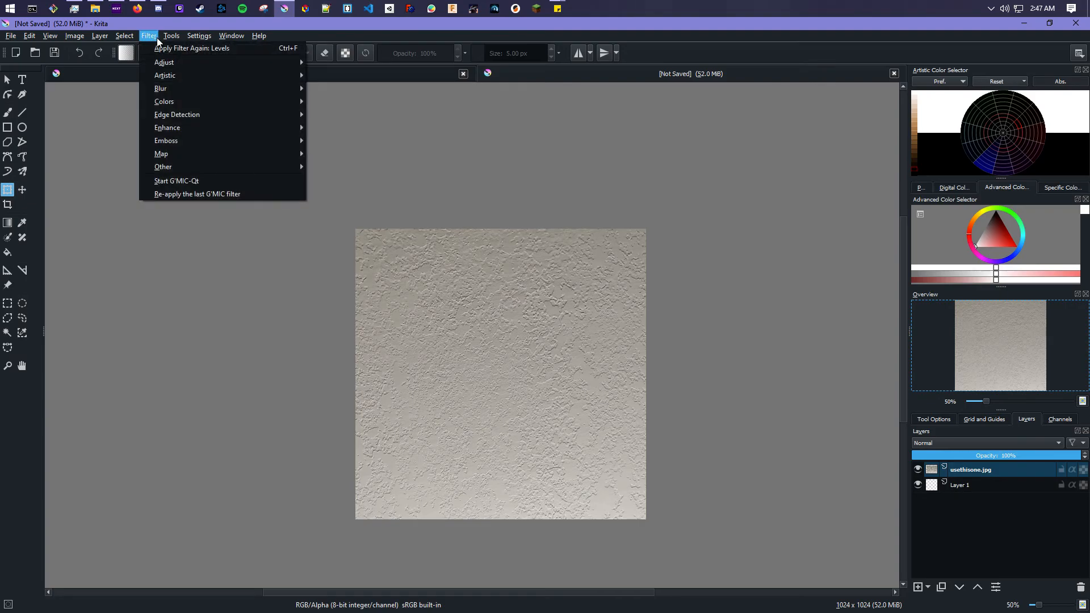
{"action": "left_click", "coordinate": [210, 181]}
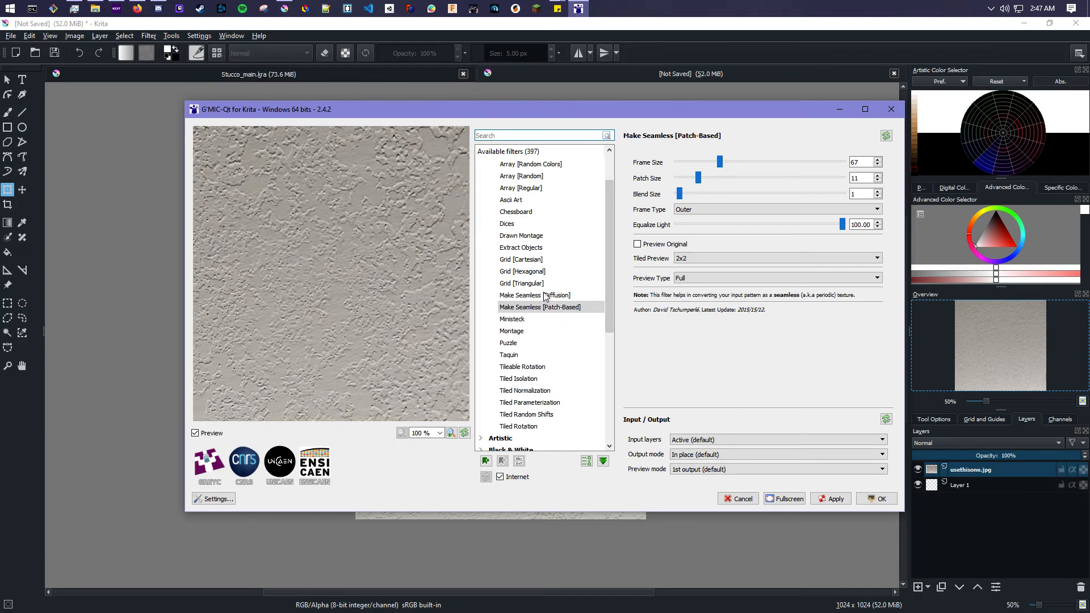
{"action": "scroll", "coordinate": [545, 296], "scroll_direction": "up", "scroll_amount": 2}
{"action": "left_click", "coordinate": [494, 178]}
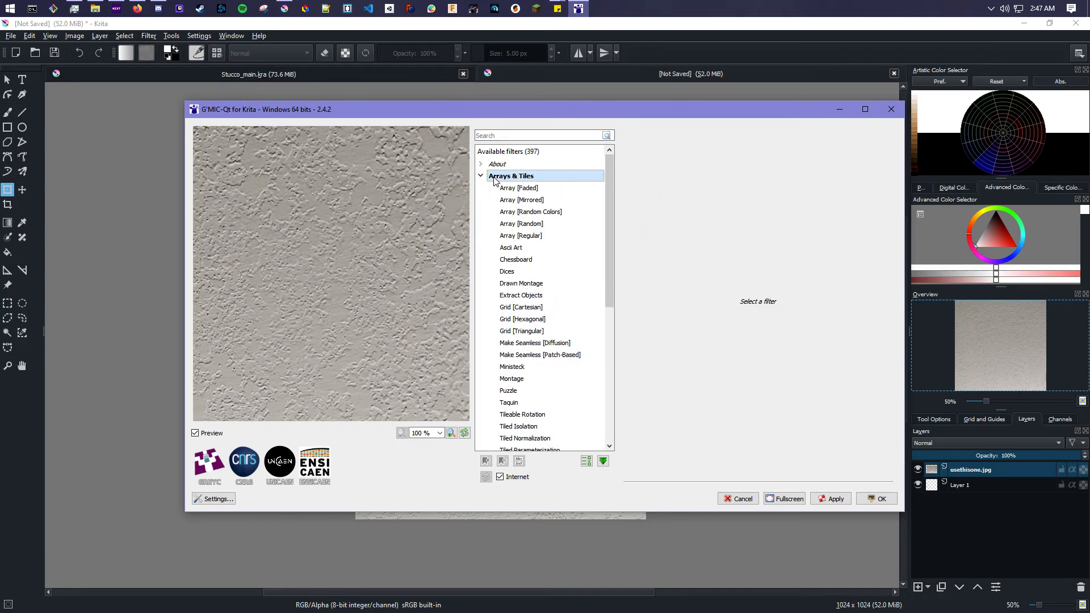
{"action": "scroll", "coordinate": [545, 272], "scroll_direction": "down", "scroll_amount": 2}
{"action": "scroll", "coordinate": [533, 309], "scroll_direction": "up", "scroll_amount": 1}
{"action": "left_click", "coordinate": [537, 295]}
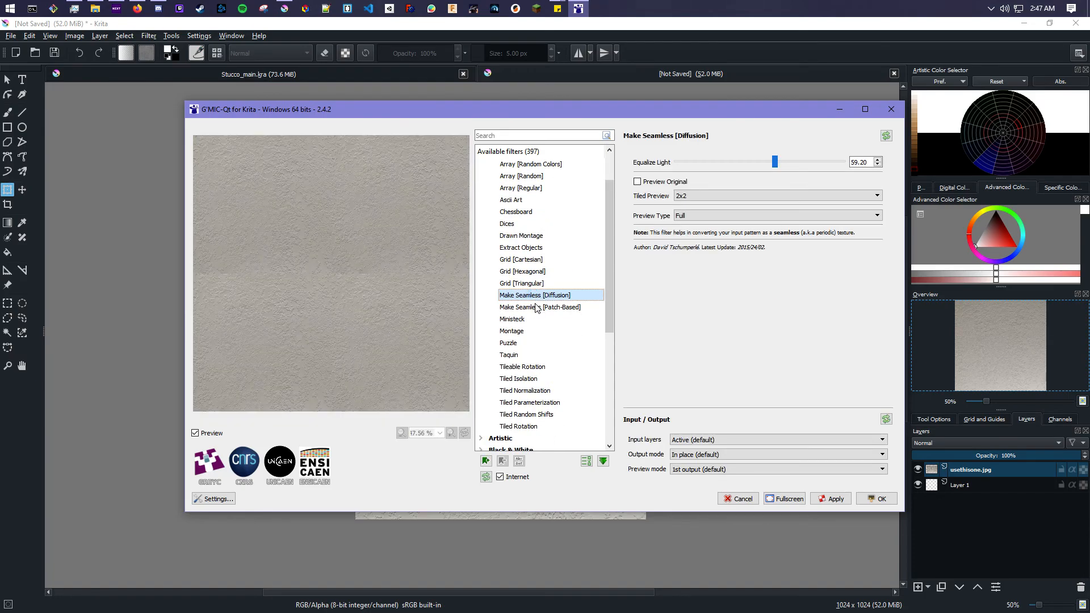
{"action": "left_click", "coordinate": [536, 307]}
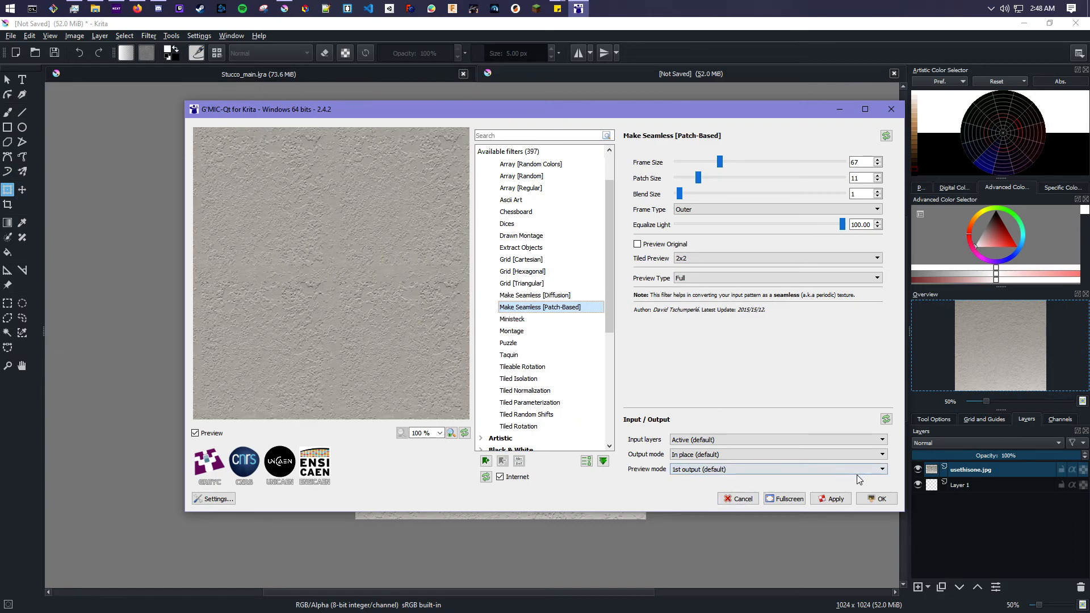
{"action": "left_click", "coordinate": [874, 497]}
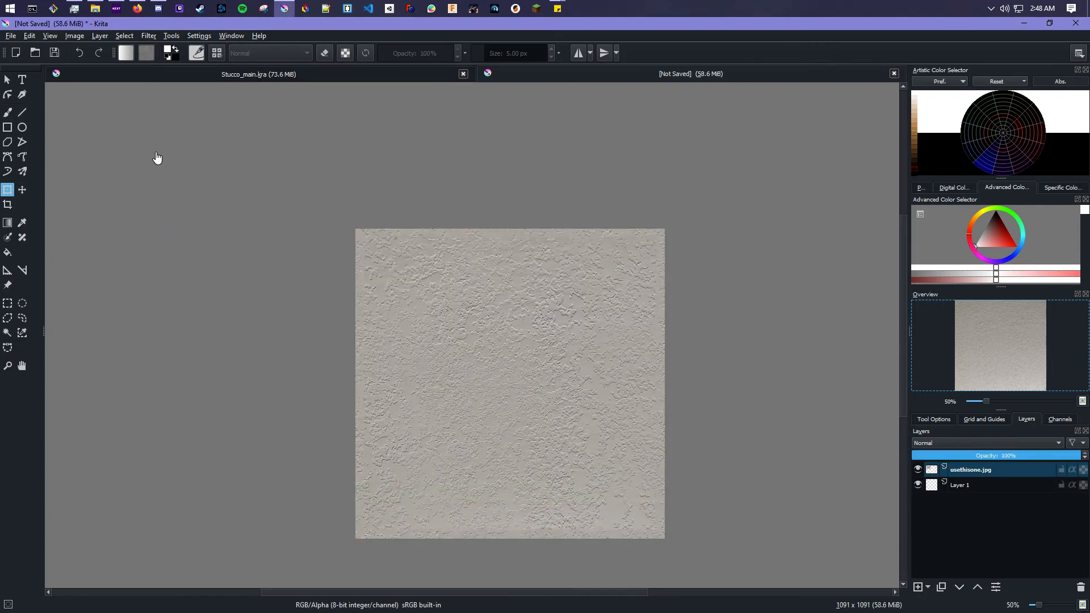
- Toggle Wrap Around Mode on and off to check how the texture tiles
{"action": "left_click", "coordinate": [50, 36]}
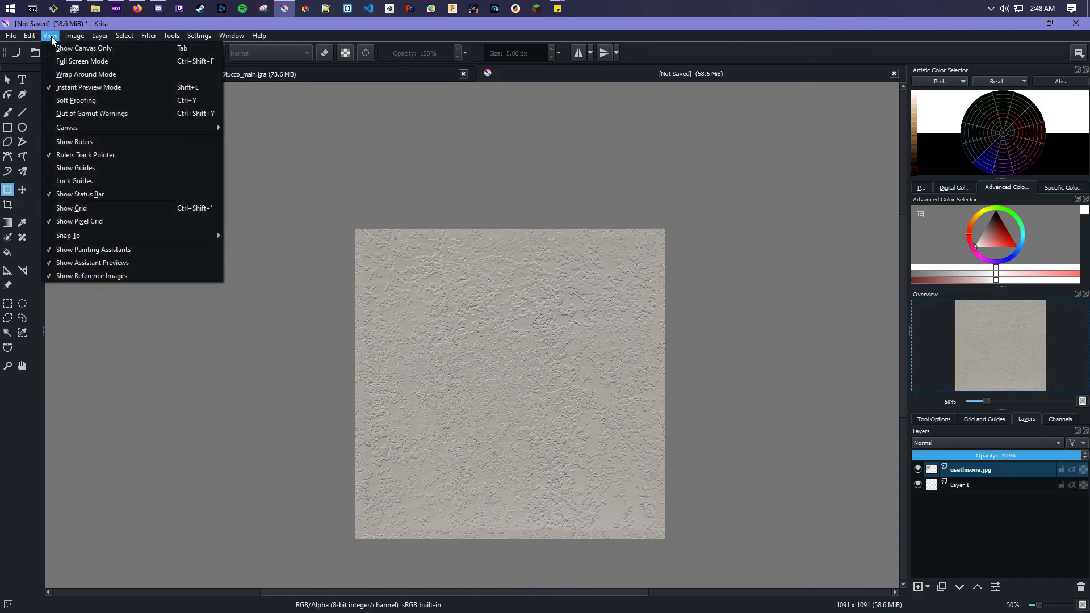
{"action": "left_click", "coordinate": [83, 76]}
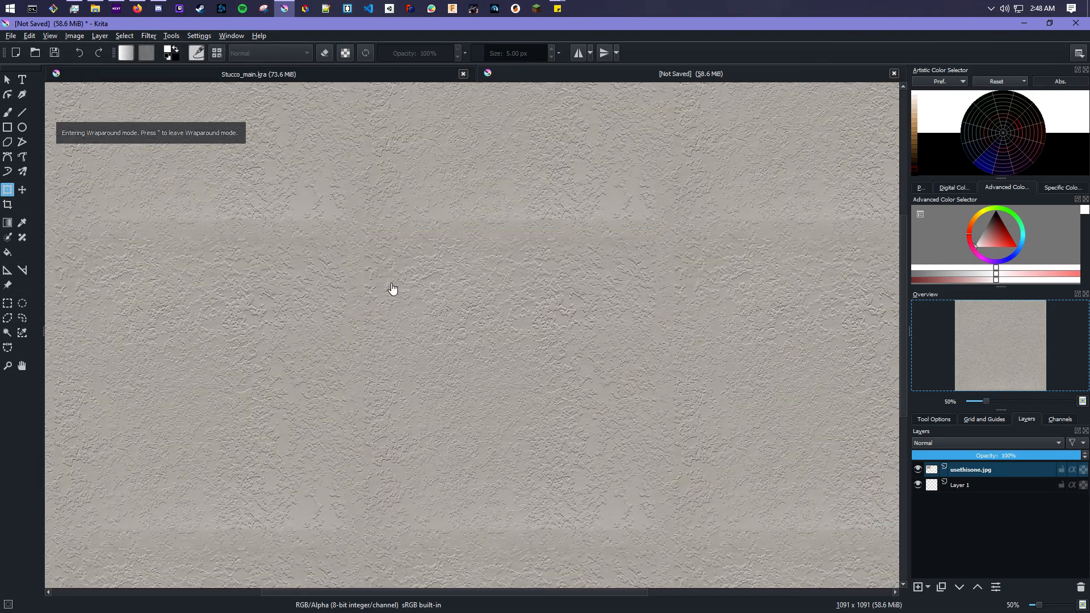
{"action": "key", "text": "w"}
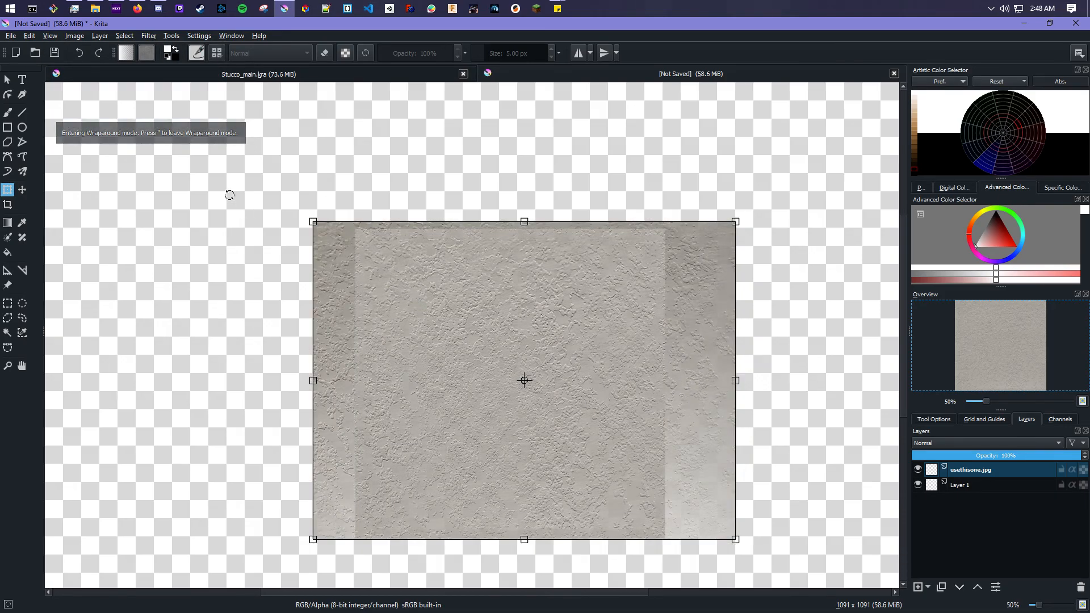
{"action": "left_click", "coordinate": [54, 36]}
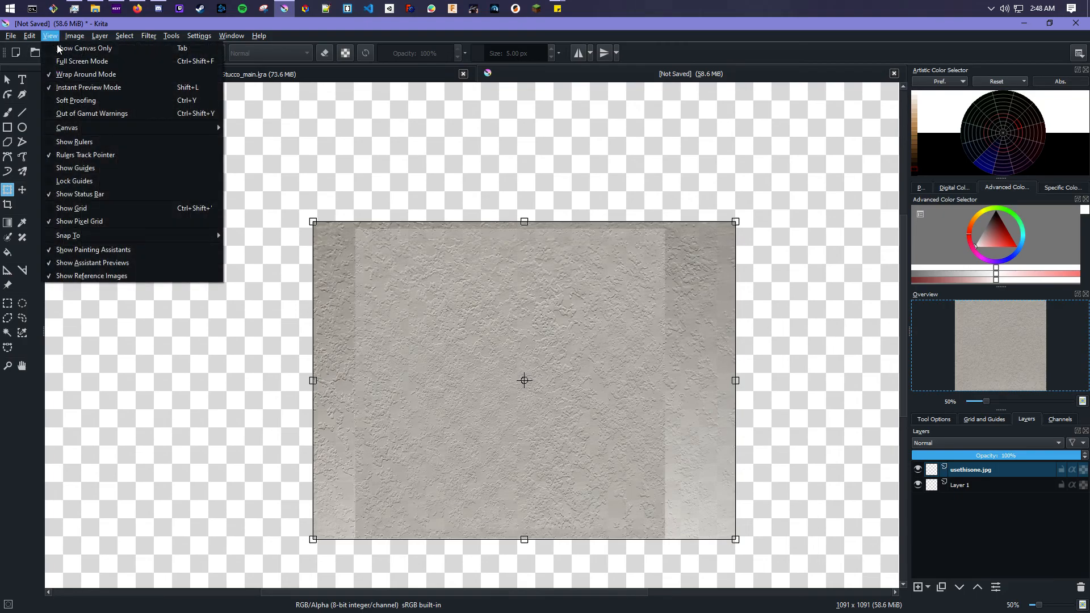
{"action": "left_click", "coordinate": [68, 74]}
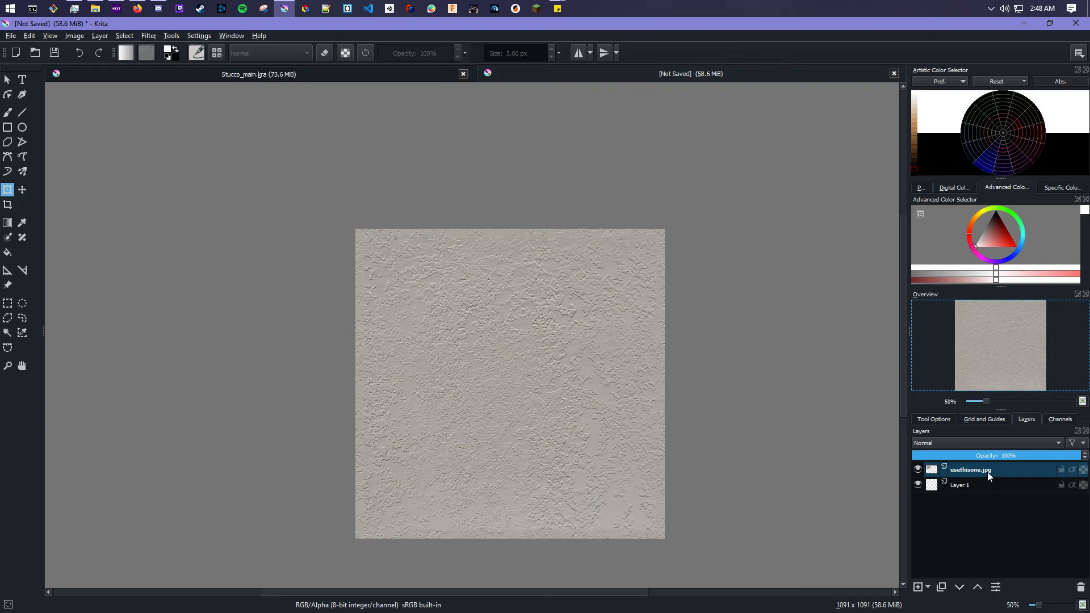
- Remove the empty Layer 1 and add a new paint layer above the photo layer
{"action": "left_click", "coordinate": [962, 521]}
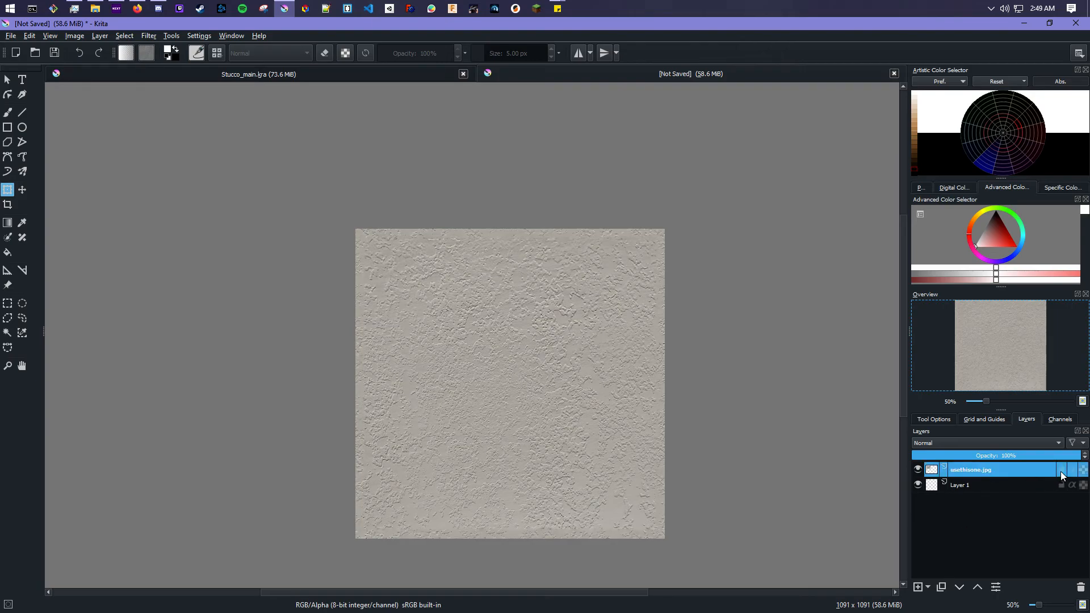
{"action": "left_click", "coordinate": [976, 486]}
{"action": "right_click", "coordinate": [975, 488]}
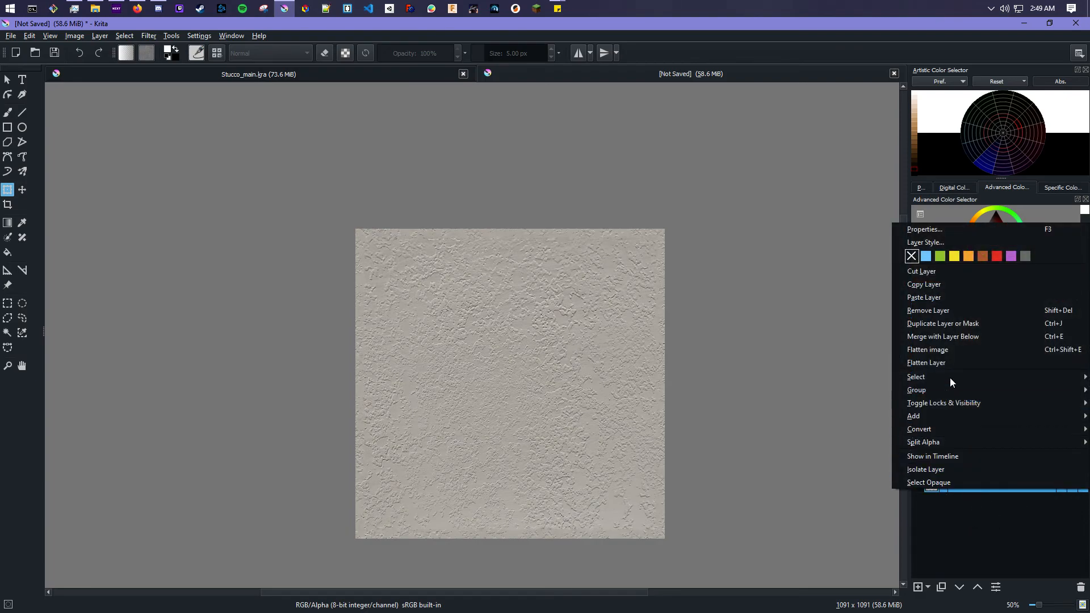
{"action": "left_click", "coordinate": [935, 311]}
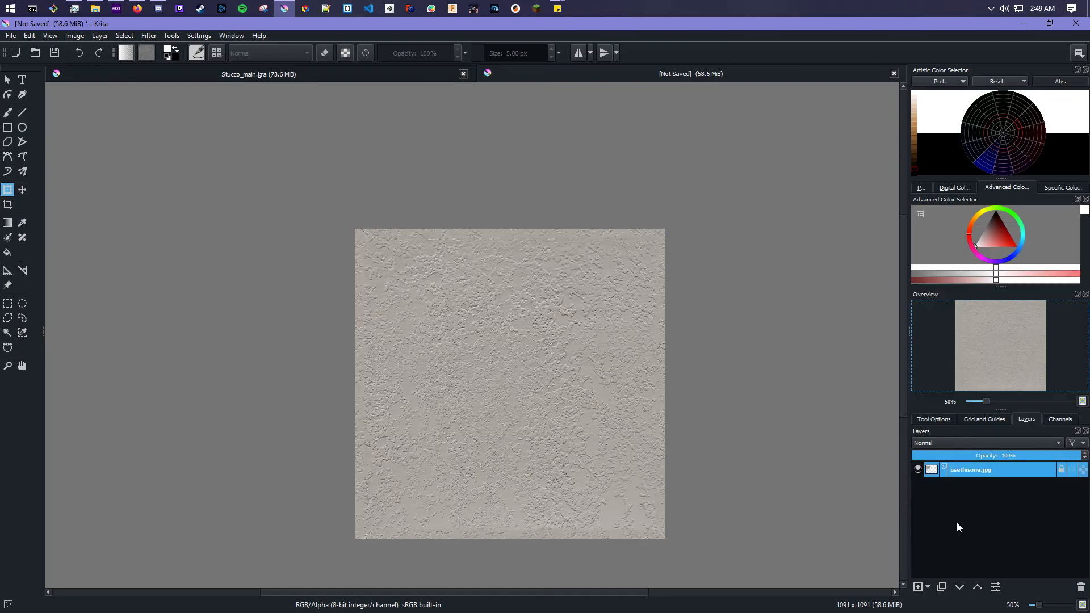
{"action": "left_click", "coordinate": [927, 588]}
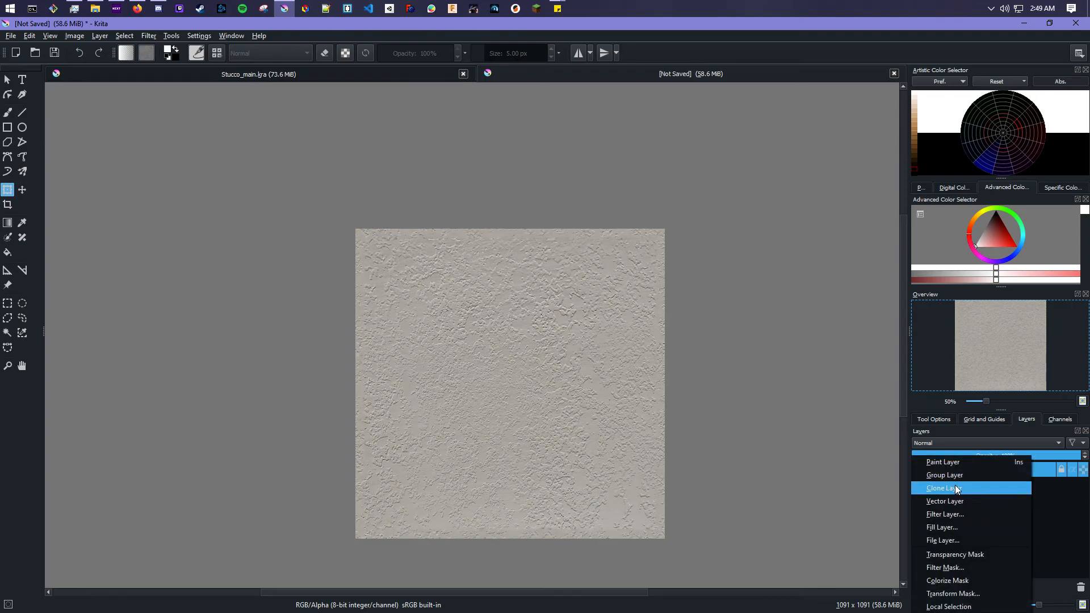
{"action": "left_click", "coordinate": [955, 462]}
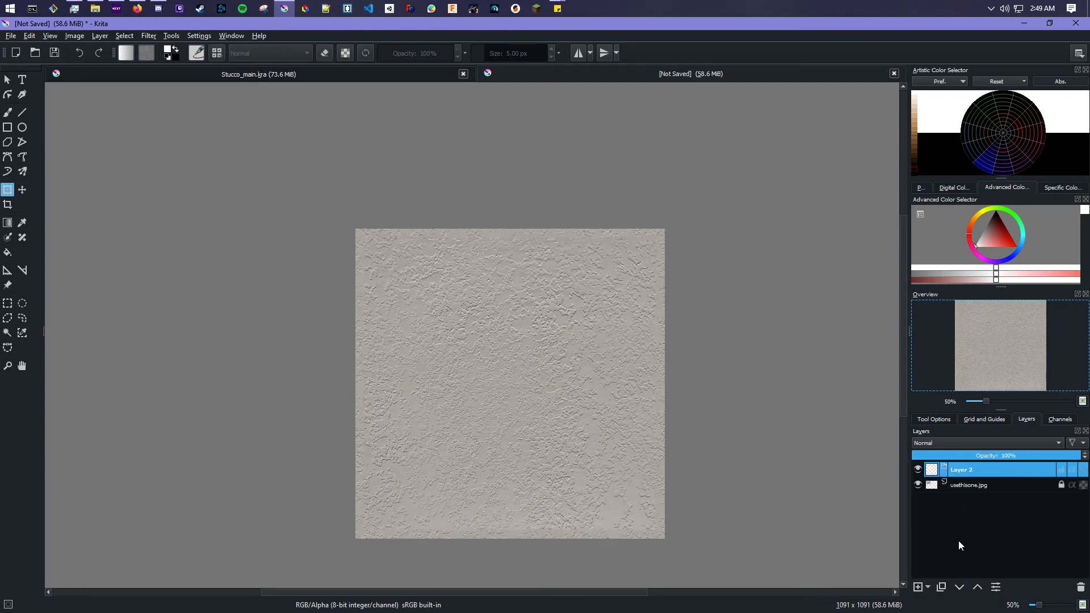
- Add group layers and arrange them so four groups sit stacked above the photo layer
{"action": "left_click", "coordinate": [928, 586]}
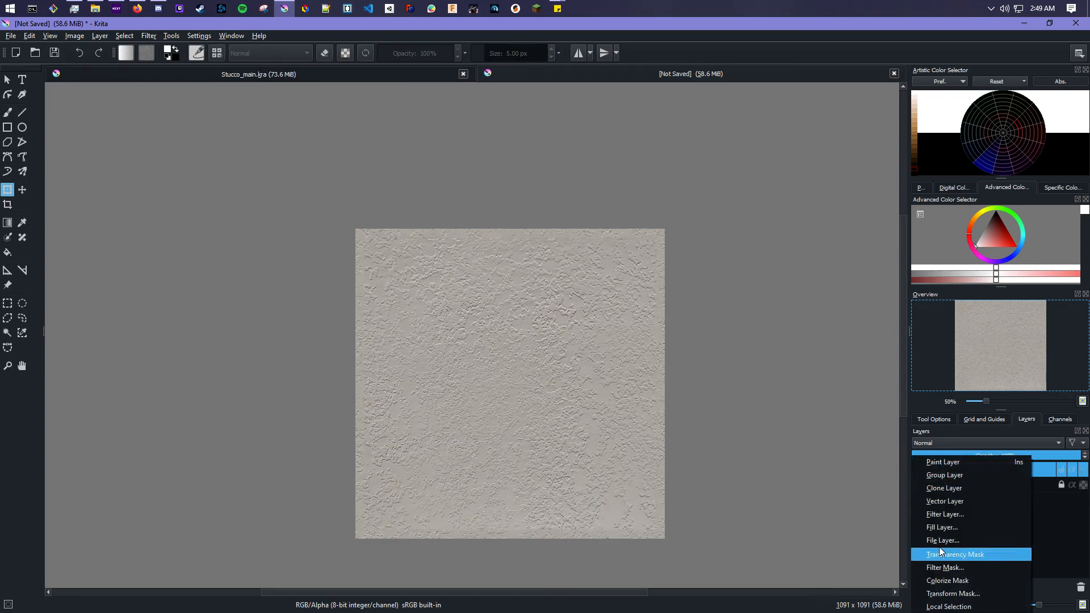
{"action": "left_click", "coordinate": [958, 478]}
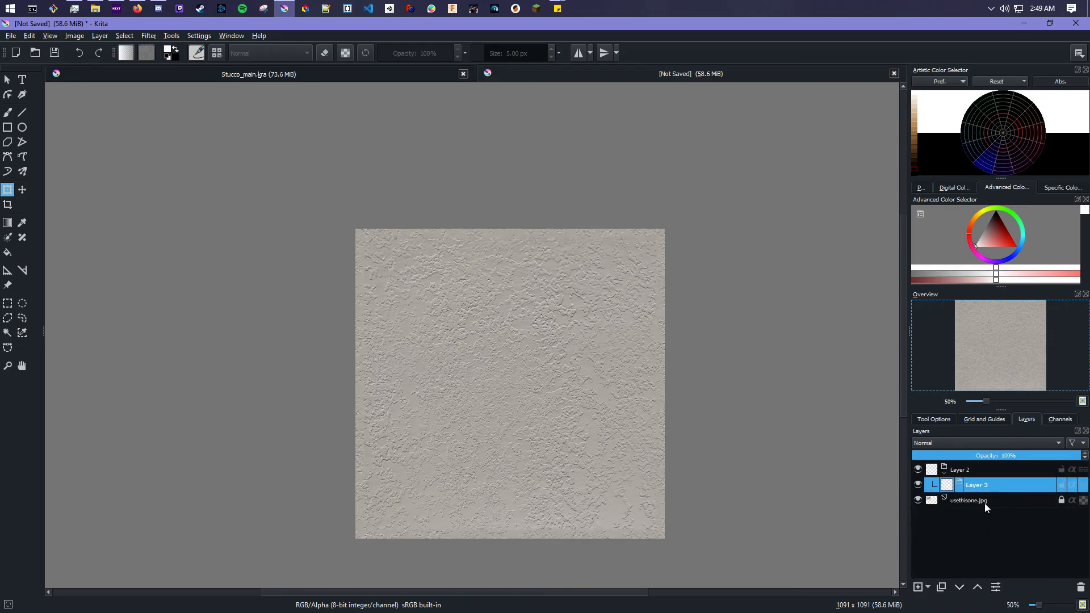
{"action": "left_click_drag", "start_coordinate": [989, 485], "coordinate": [975, 526]}
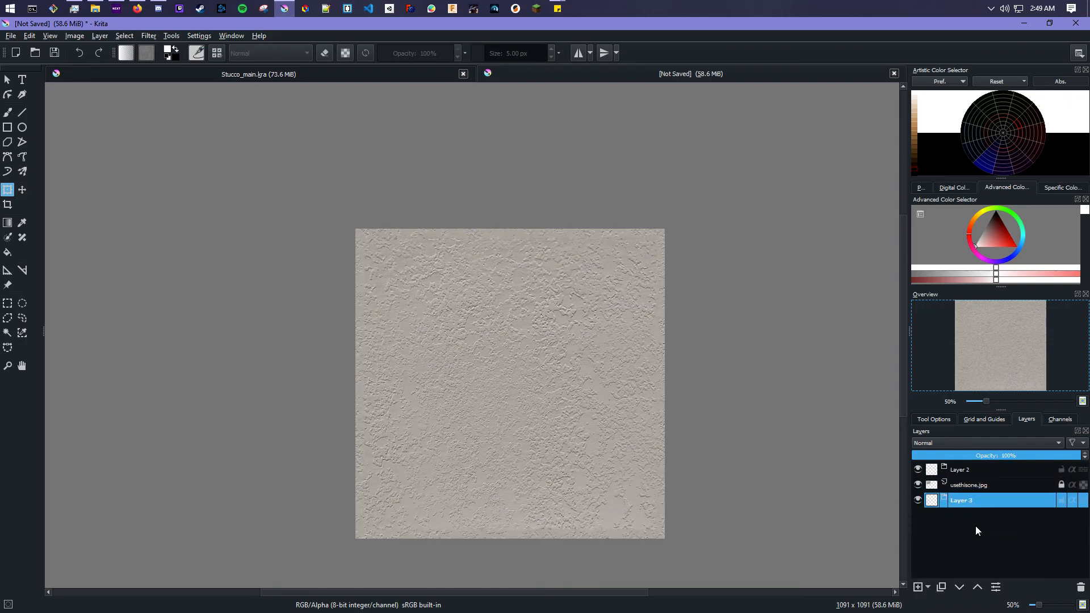
{"action": "left_click", "coordinate": [927, 586]}
{"action": "left_click", "coordinate": [958, 478]}
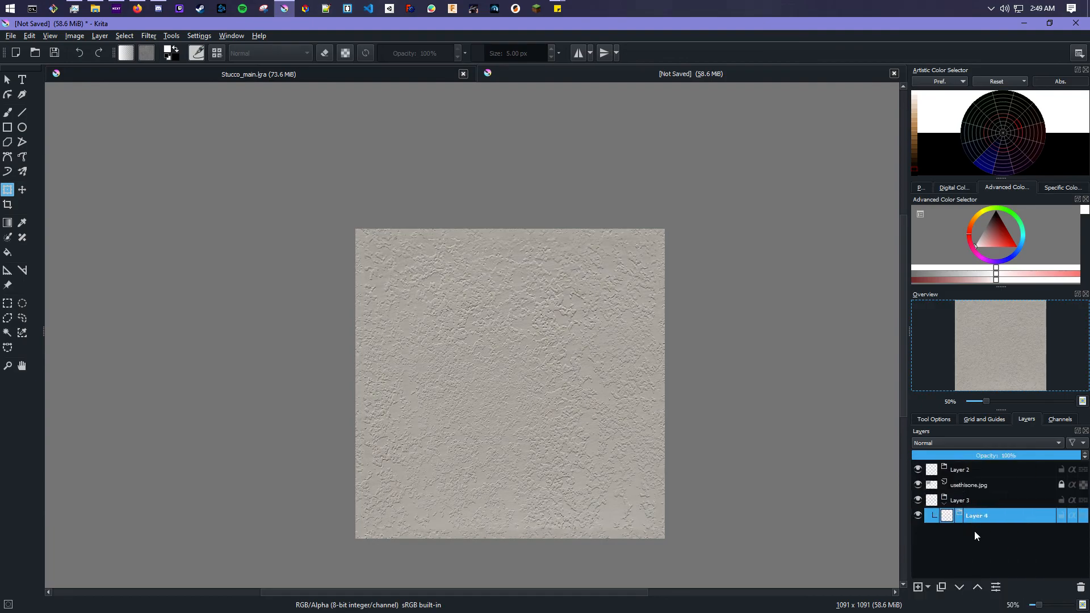
{"action": "left_click_drag", "start_coordinate": [975, 517], "coordinate": [974, 536]}
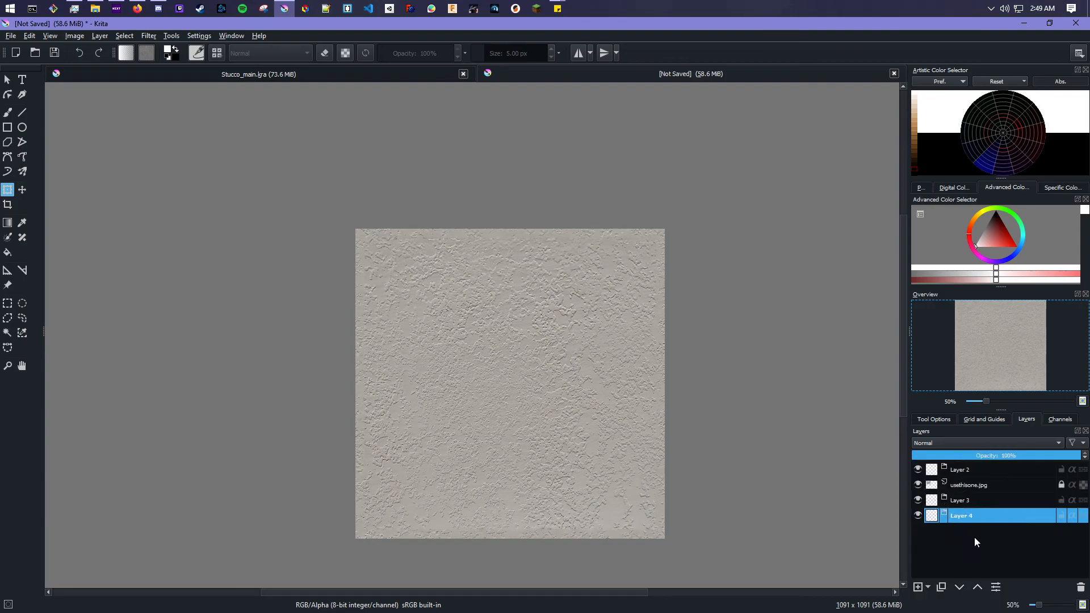
{"action": "left_click", "coordinate": [929, 587]}
{"action": "left_click", "coordinate": [971, 478]}
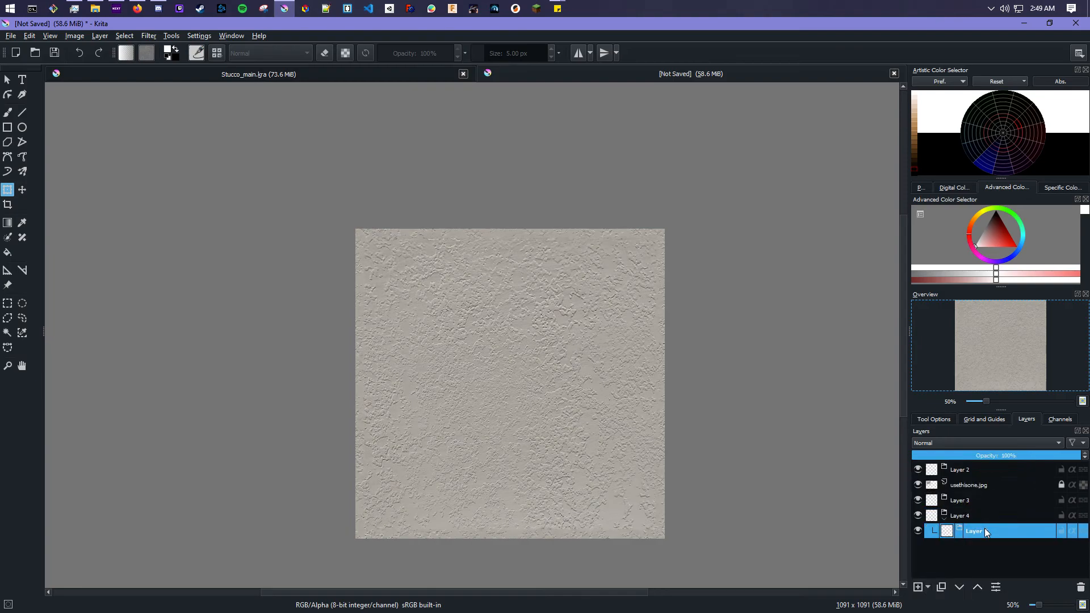
{"action": "left_click_drag", "start_coordinate": [986, 532], "coordinate": [977, 555]}
{"action": "left_click_drag", "start_coordinate": [983, 485], "coordinate": [983, 539]}
- Rename the lowest group as Diffuse
{"action": "double_click", "coordinate": [967, 515]}
{"action": "type", "text": "dIFFU"}
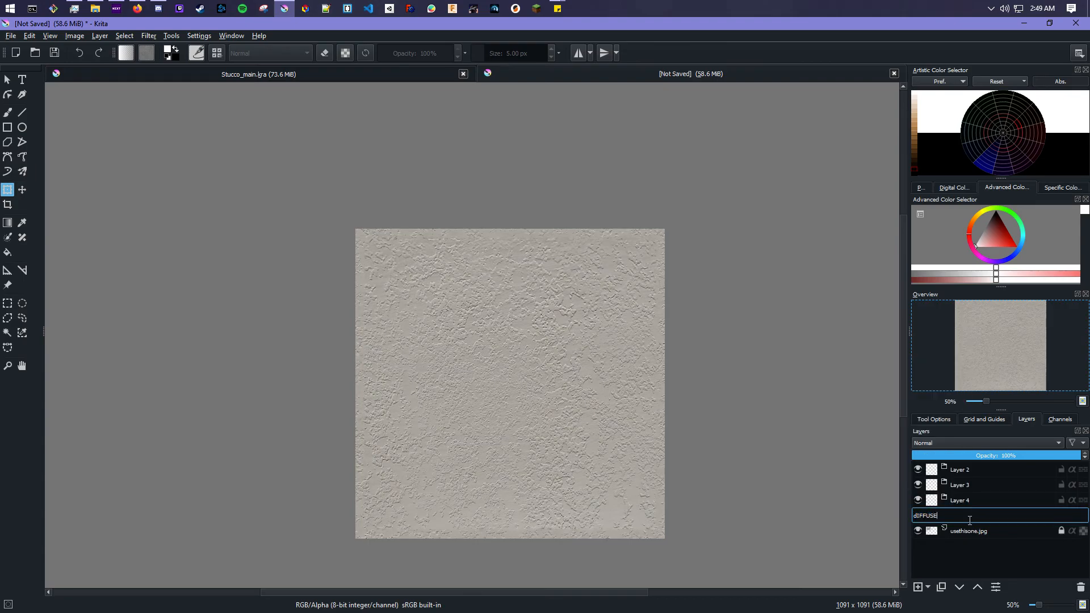
{"action": "type", "text": "SE"}
{"action": "key", "text": "BackSpace"}
{"action": "key", "text": "BackSpace"}
{"action": "key", "text": "BackSpace"}
{"action": "key", "text": "BackSpace"}
{"action": "key", "text": "BackSpace"}
{"action": "key", "text": "BackSpace"}
{"action": "key", "text": "BackSpace"}
{"action": "key", "text": "Return"}
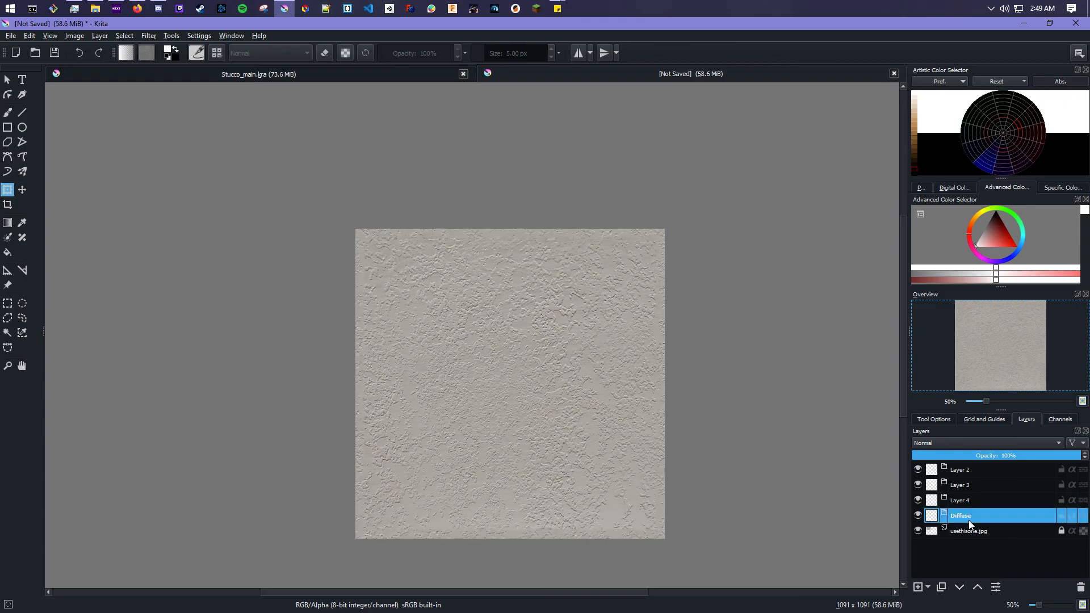
- Rename the remaining groups, from bottom up, as Height, Metallic and Normal
{"action": "double_click", "coordinate": [968, 500]}
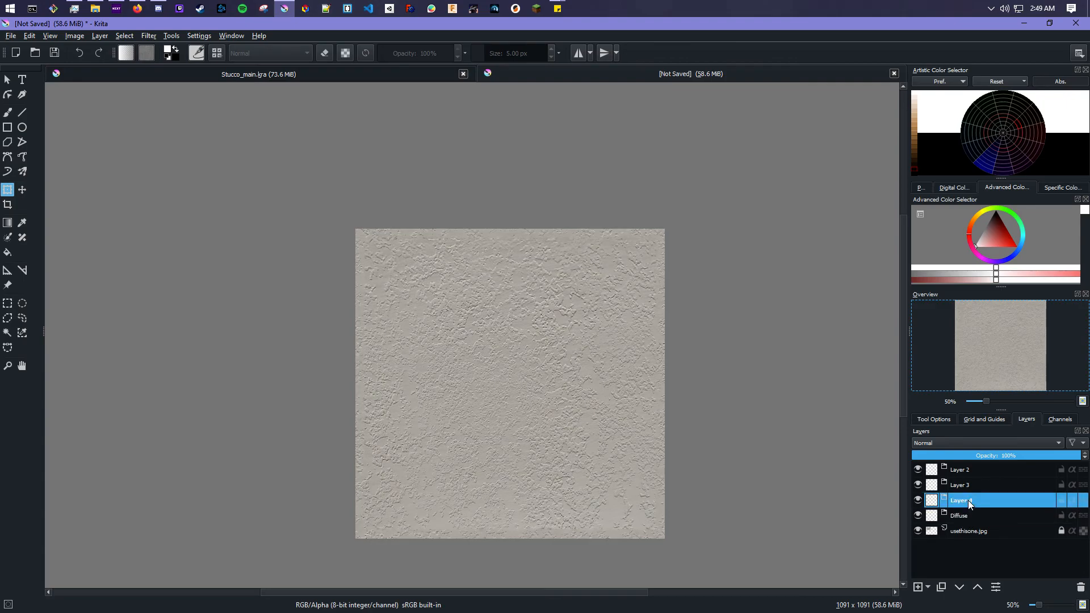
{"action": "type", "text": "Height"}
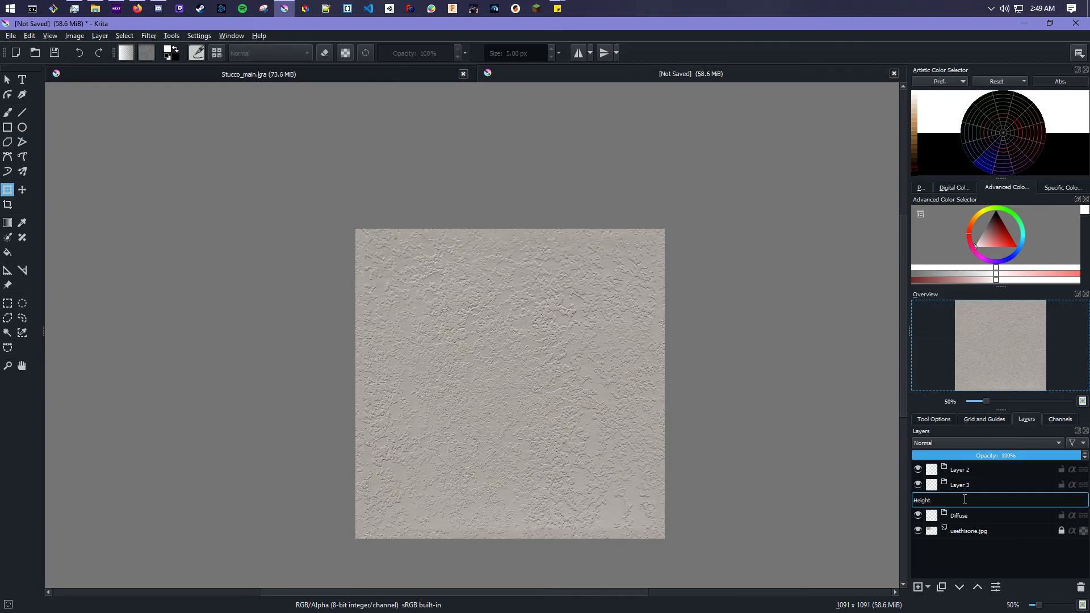
{"action": "double_click", "coordinate": [974, 486]}
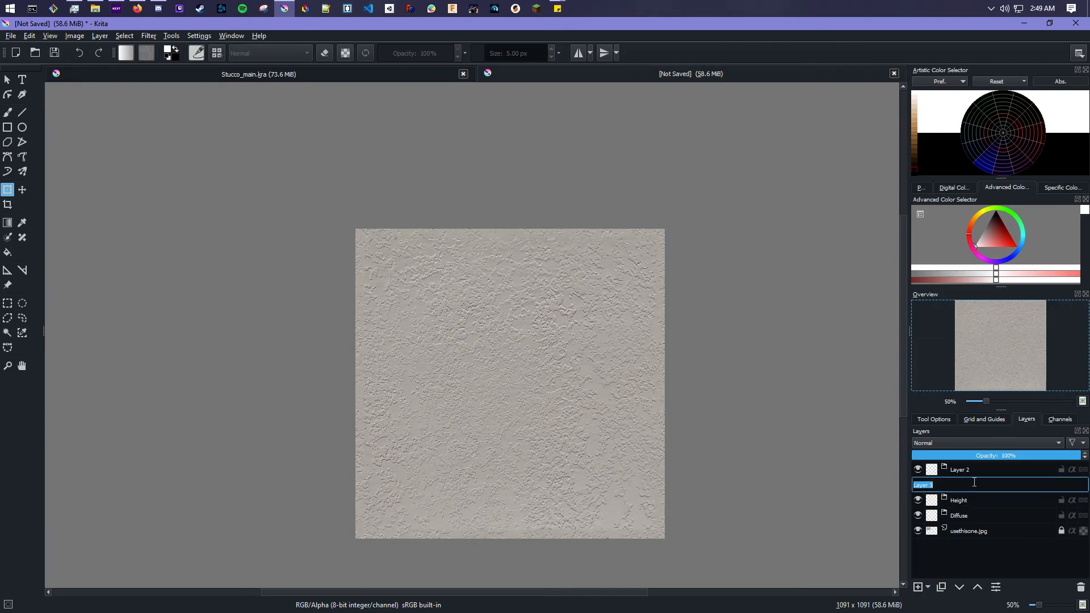
{"action": "type", "text": "Metallic"}
{"action": "double_click", "coordinate": [968, 470]}
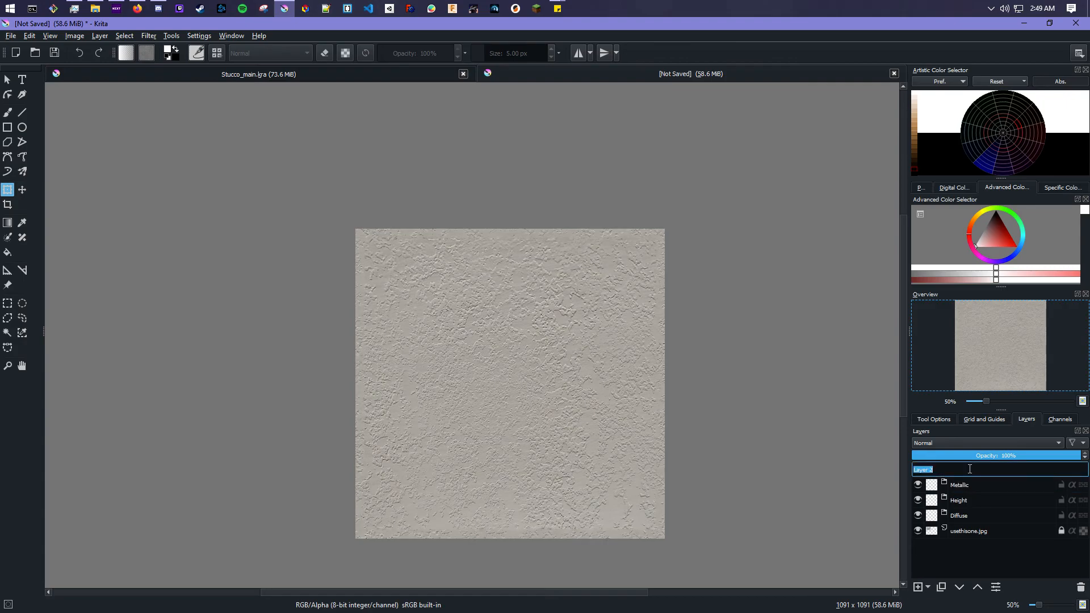
{"action": "type", "text": "Normal"}
{"action": "key", "text": "Return"}
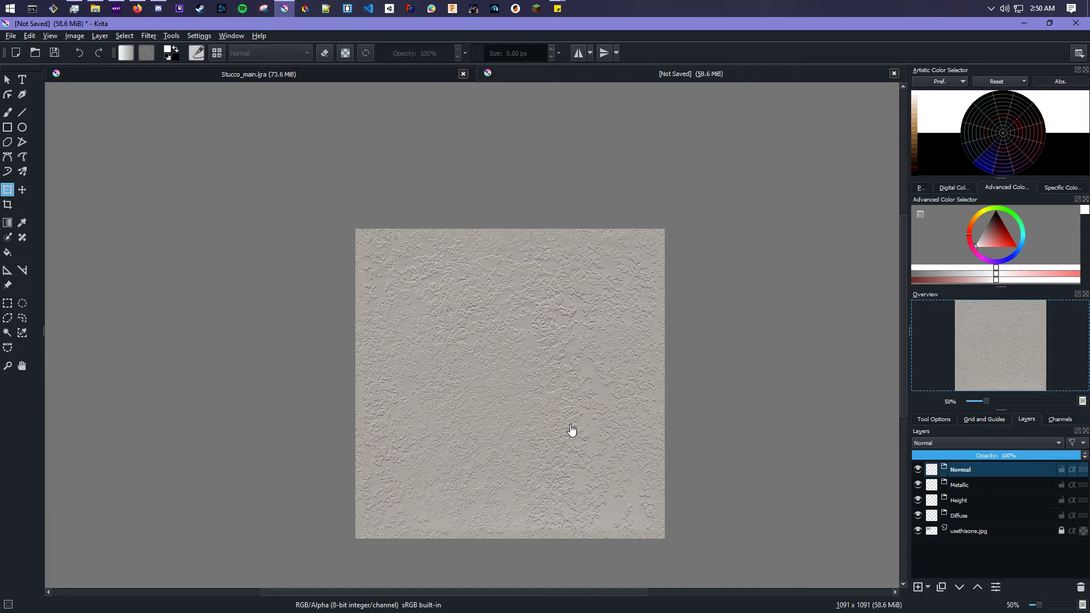
- Duplicate the usethisone.jpg photo layer
{"action": "left_click", "coordinate": [987, 558]}
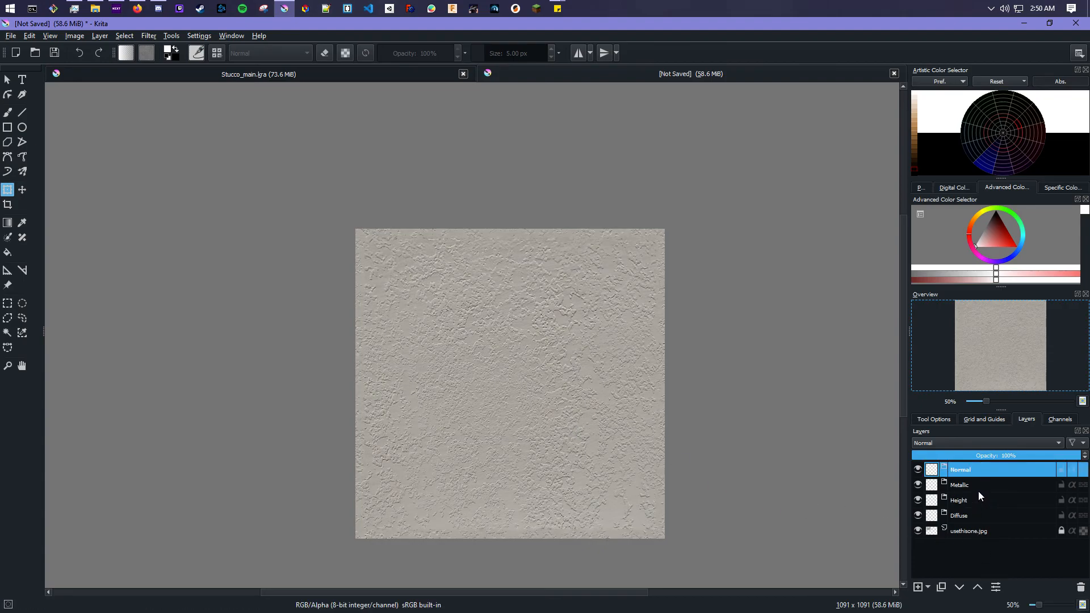
{"action": "left_click", "coordinate": [969, 529]}
{"action": "right_click", "coordinate": [969, 528]}
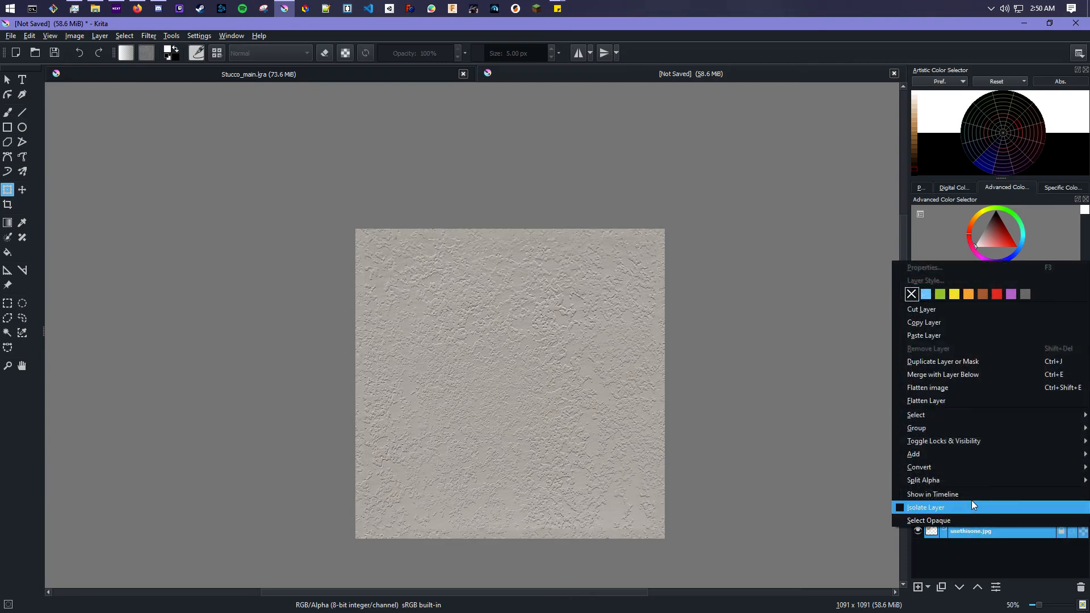
{"action": "left_click", "coordinate": [966, 361]}
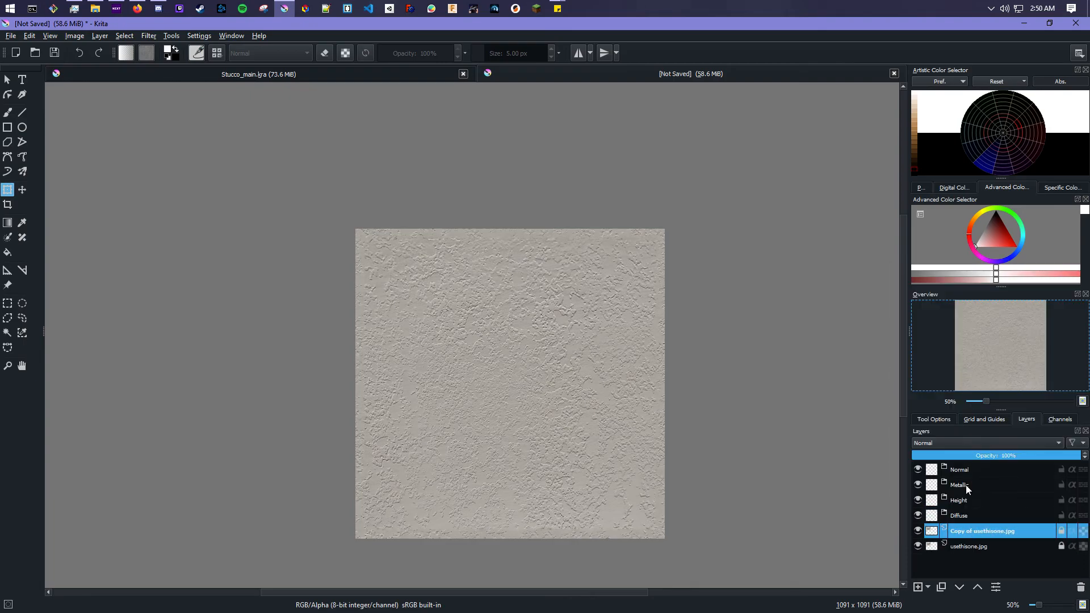
- Place a copy of the photo layer inside each of the Diffuse, Height, Metallic and Normal groups
{"action": "left_click_drag", "start_coordinate": [969, 532], "coordinate": [965, 515]}
{"action": "right_click", "coordinate": [977, 533]}
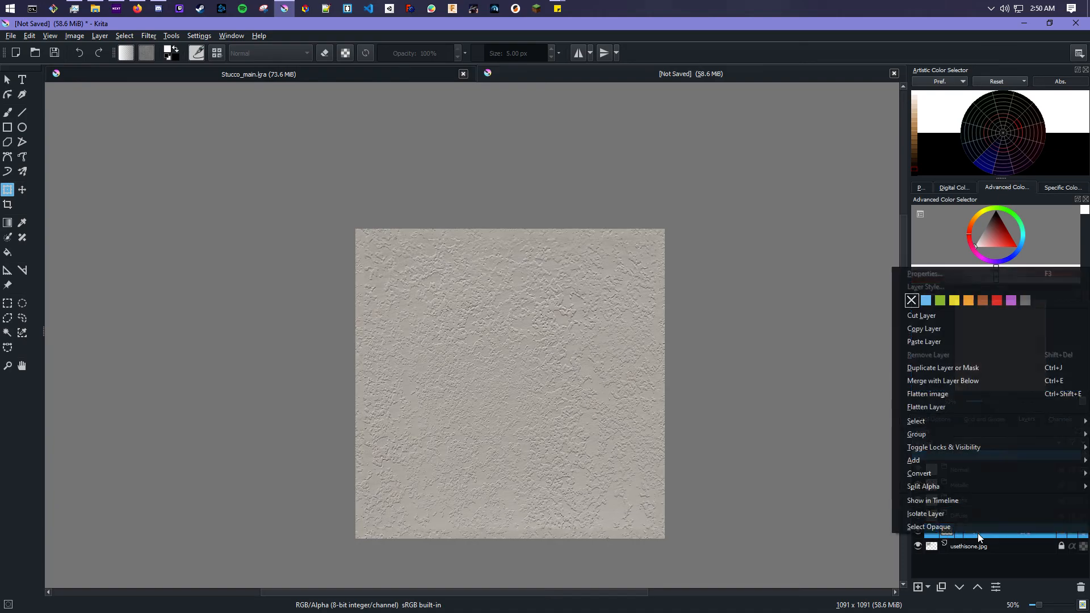
{"action": "left_click", "coordinate": [981, 373]}
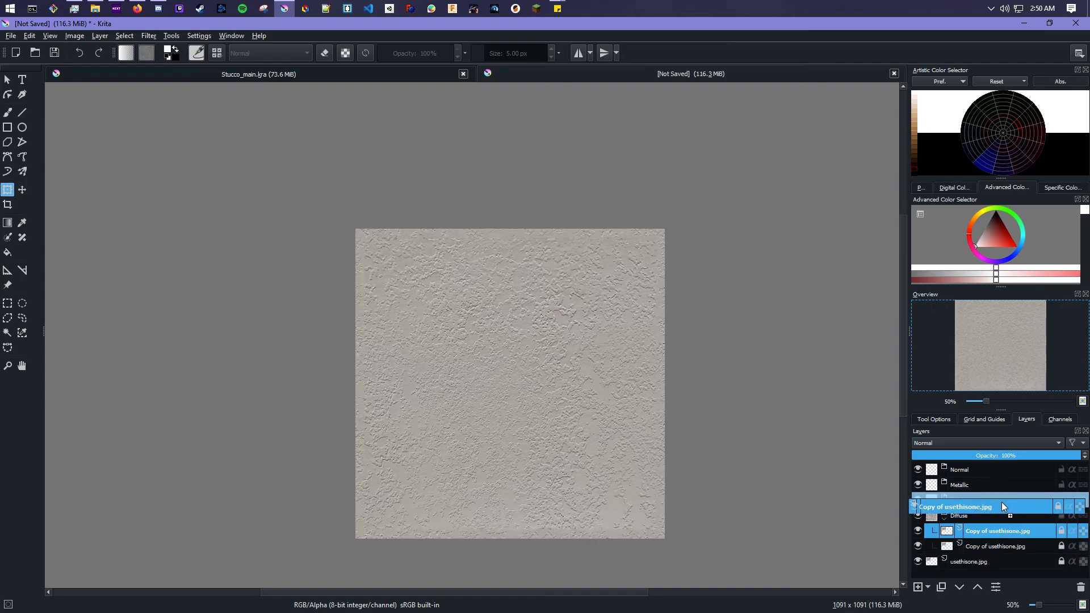
{"action": "left_click_drag", "start_coordinate": [1000, 494], "coordinate": [999, 497]}
{"action": "right_click", "coordinate": [996, 519]}
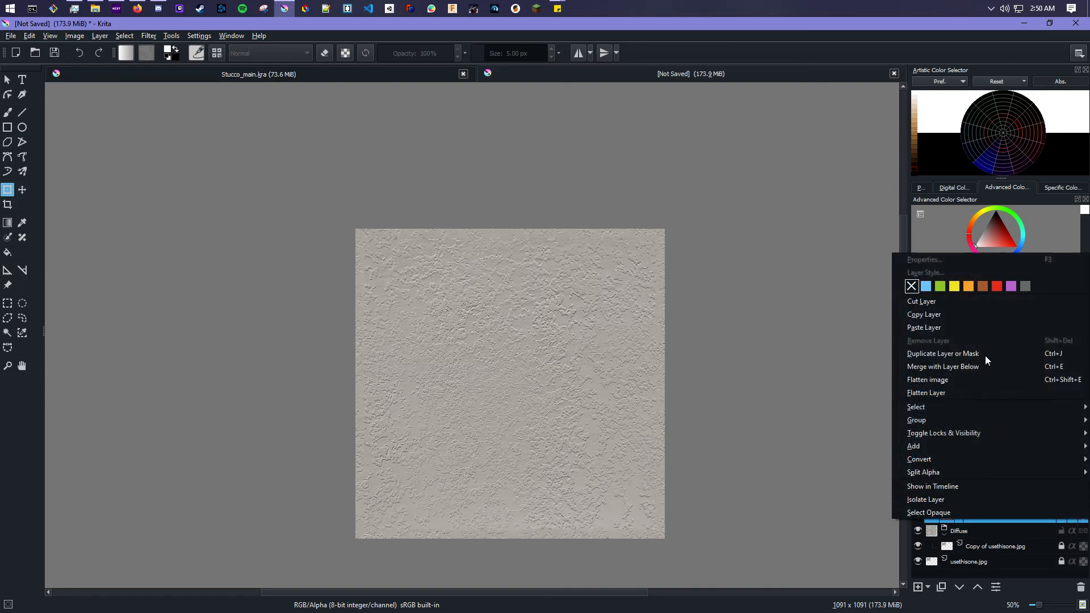
{"action": "left_click", "coordinate": [960, 353]}
{"action": "left_click_drag", "start_coordinate": [999, 514], "coordinate": [989, 500]}
{"action": "right_click", "coordinate": [989, 499]}
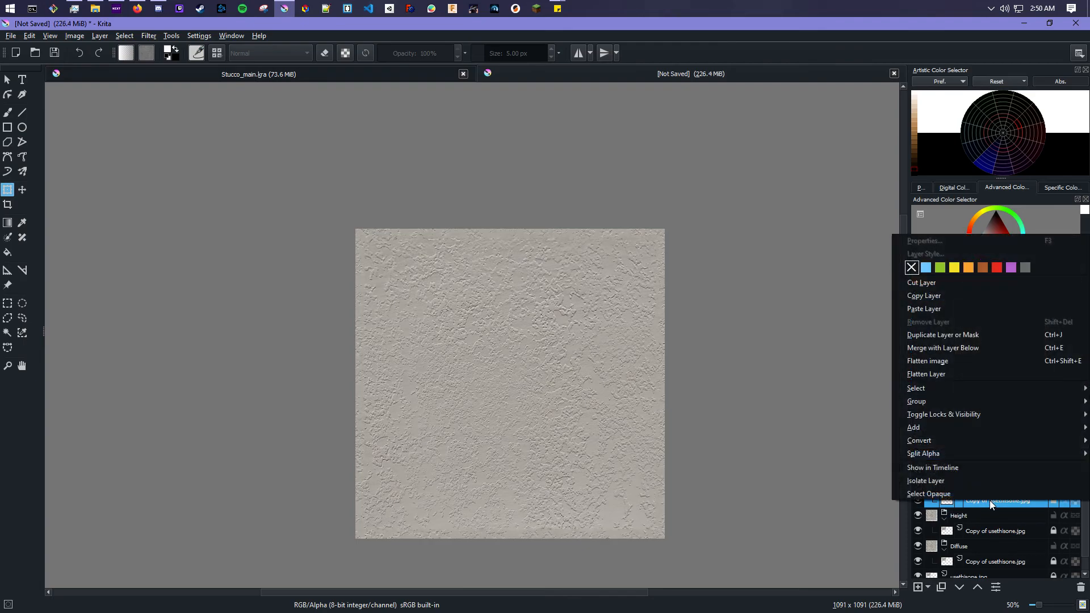
{"action": "left_click", "coordinate": [971, 336]}
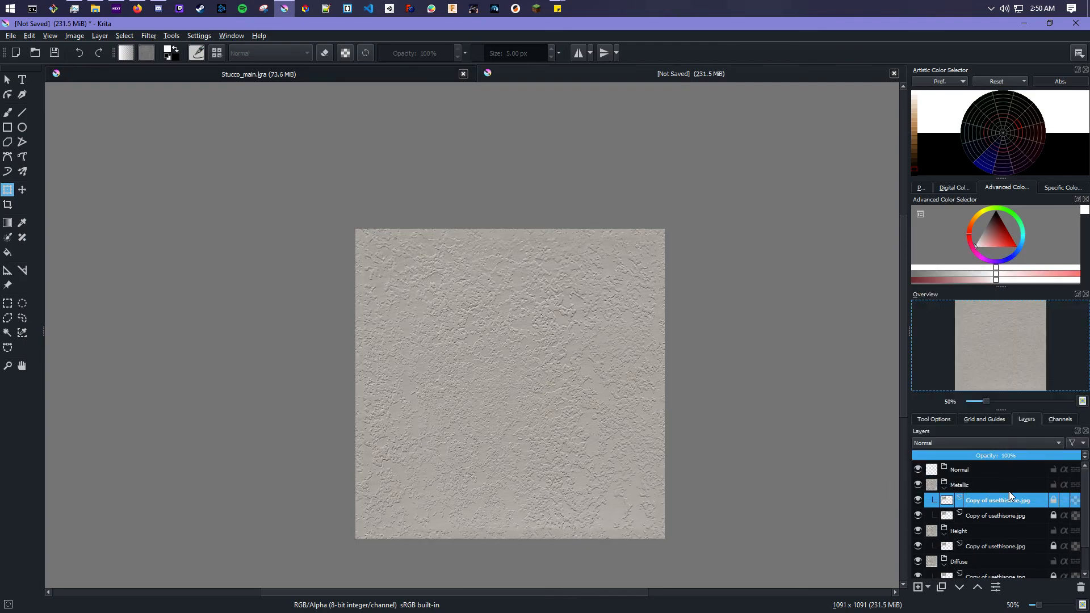
{"action": "left_click_drag", "start_coordinate": [1003, 499], "coordinate": [997, 471]}
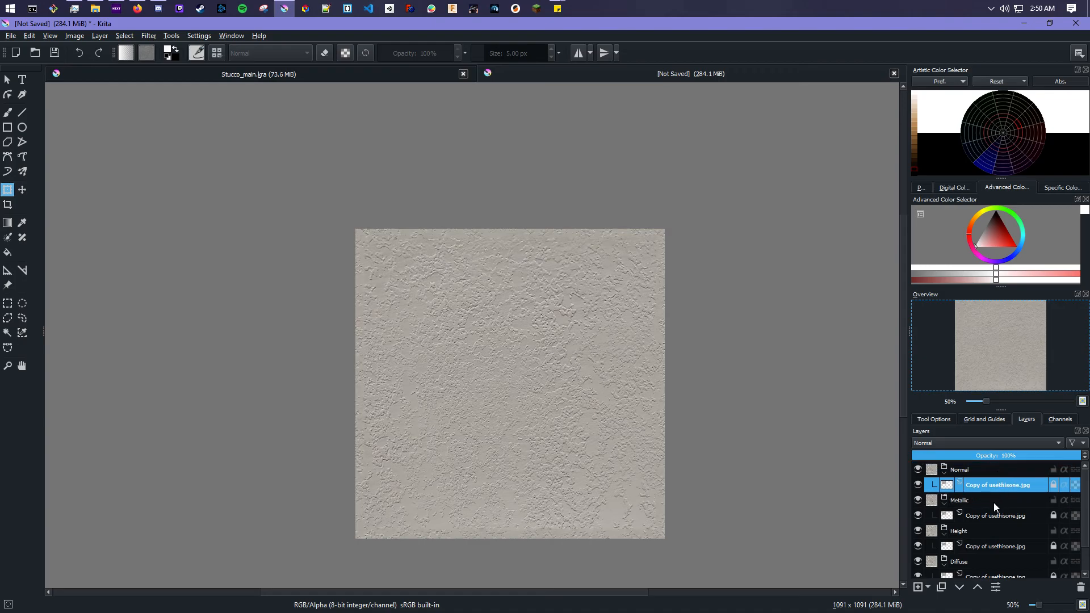
- Collapse the groups and hide the Height, Metallic and Normal groups
{"action": "left_click", "coordinate": [943, 499]}
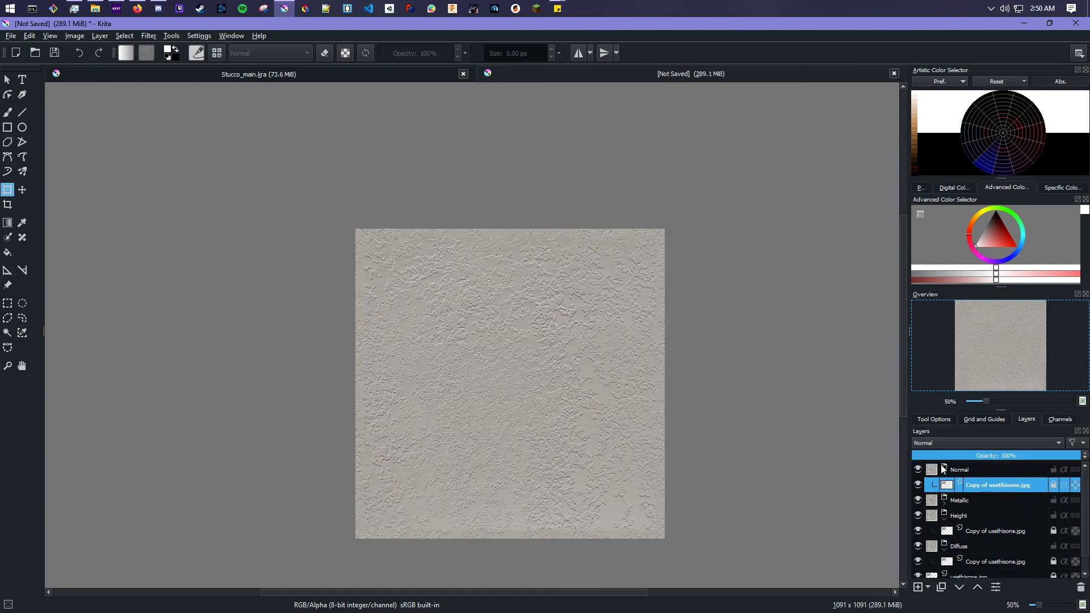
{"action": "left_click", "coordinate": [943, 469]}
{"action": "left_click", "coordinate": [944, 500]}
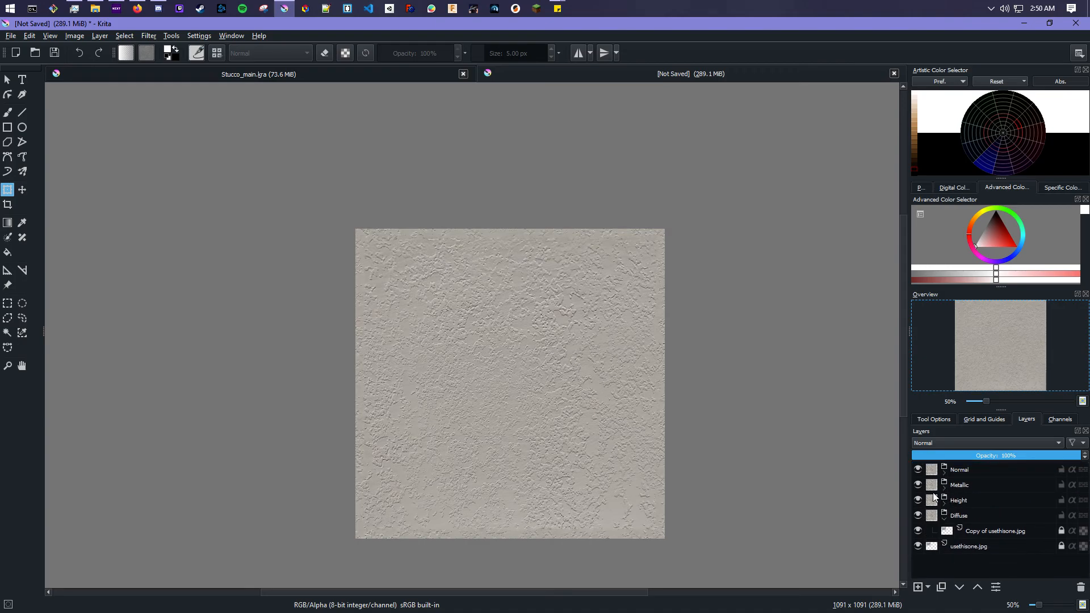
{"action": "left_click", "coordinate": [917, 498]}
{"action": "left_click", "coordinate": [918, 485]}
{"action": "left_click", "coordinate": [917, 470]}
- Rename the photo copy in the Diffuse group as stucco_diffuse and hide the original photo layer
{"action": "double_click", "coordinate": [988, 533]}
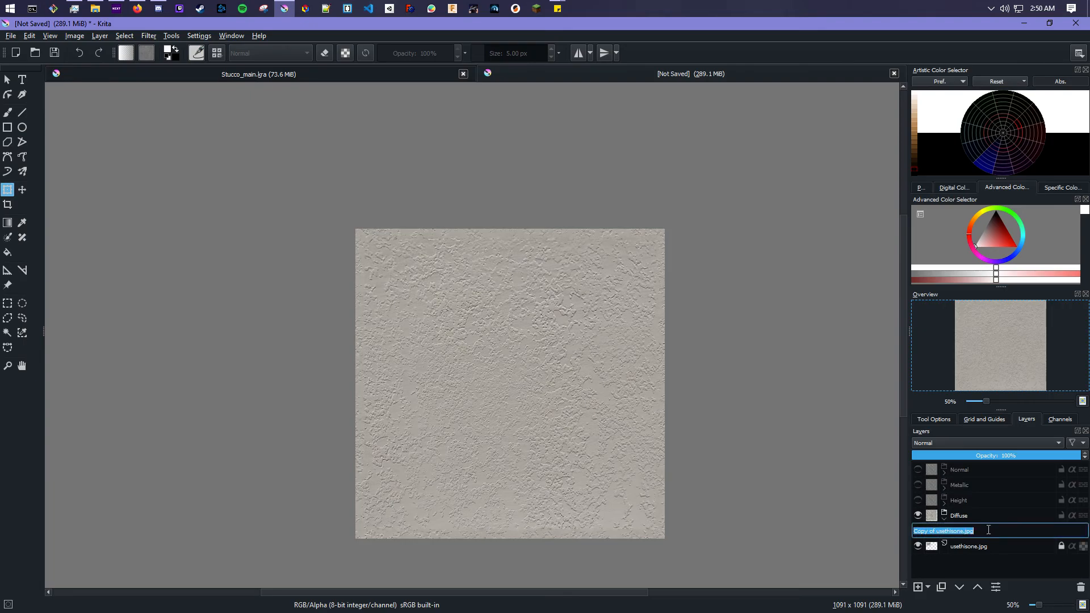
{"action": "type", "text": "stucco_diffuse"}
{"action": "key", "text": "Return"}
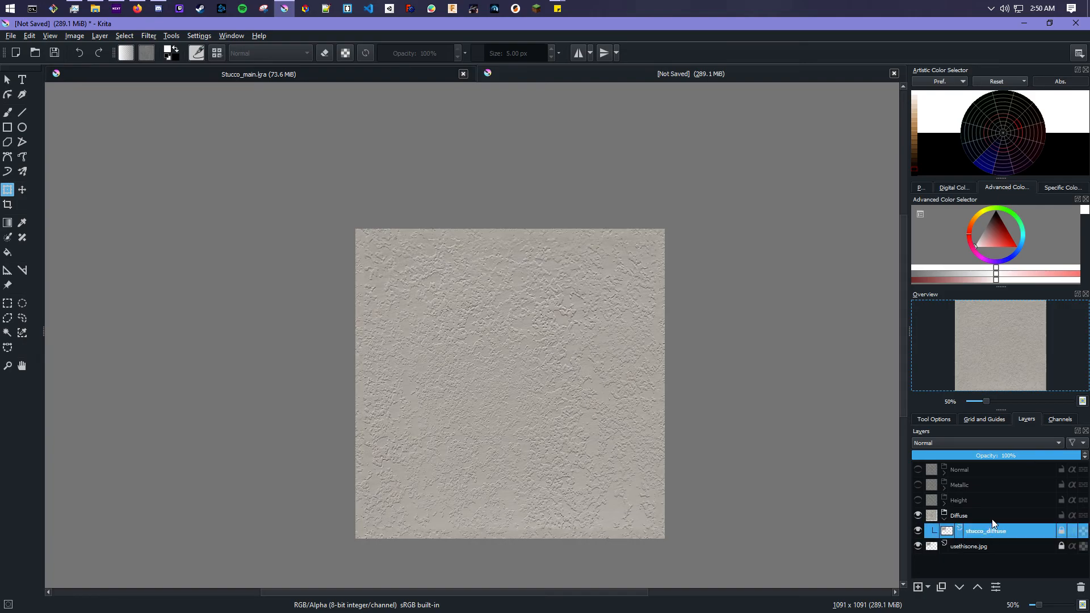
{"action": "left_click", "coordinate": [918, 545]}
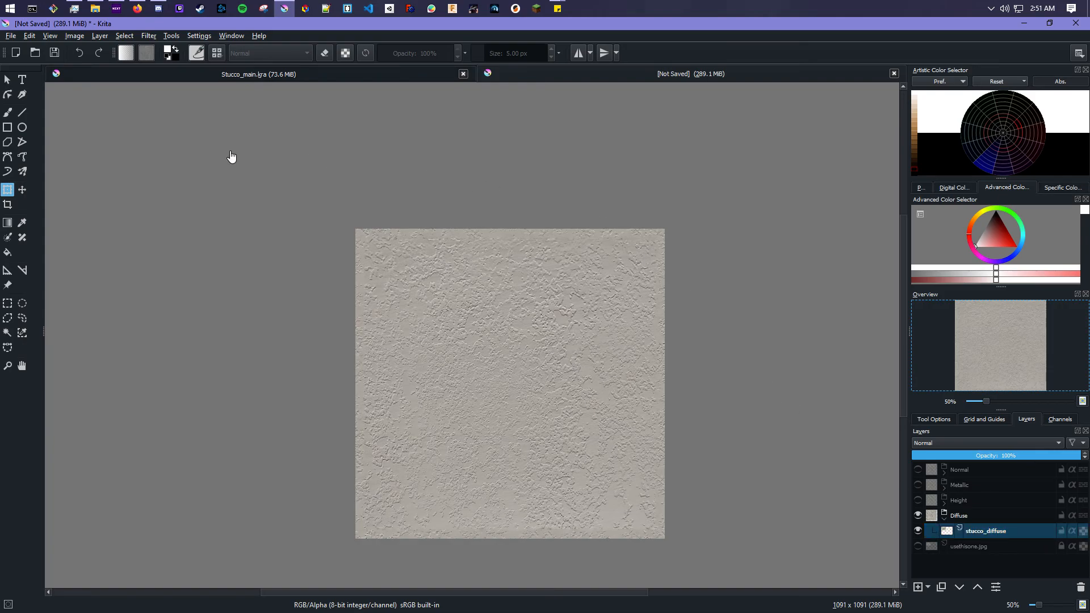
- Save the document as stucco_1k
{"action": "left_click", "coordinate": [56, 53]}
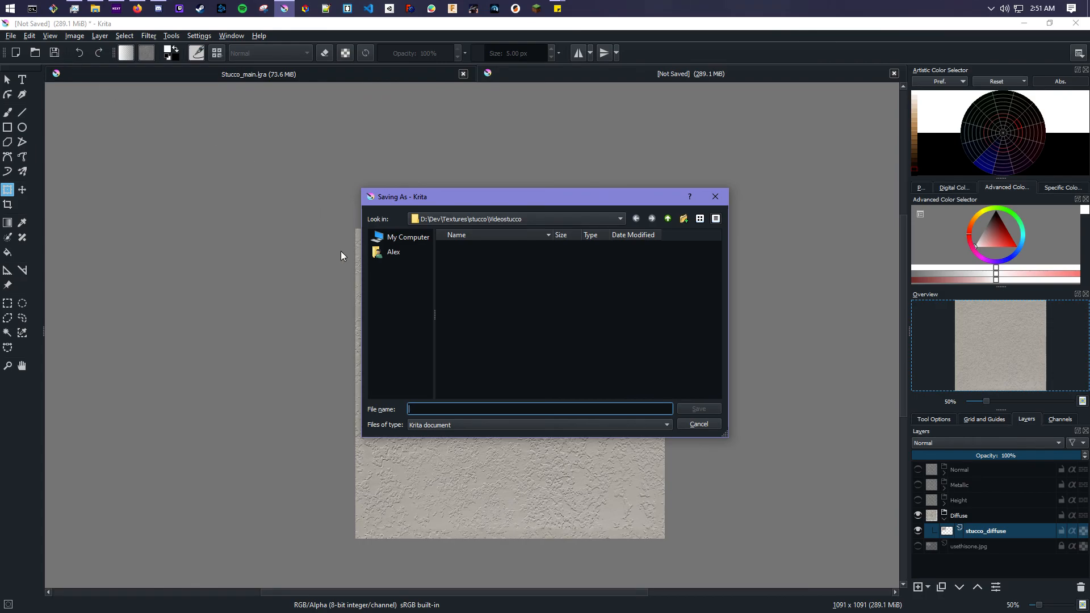
{"action": "type", "text": "stucc"}
{"action": "type", "text": "o_1k"}
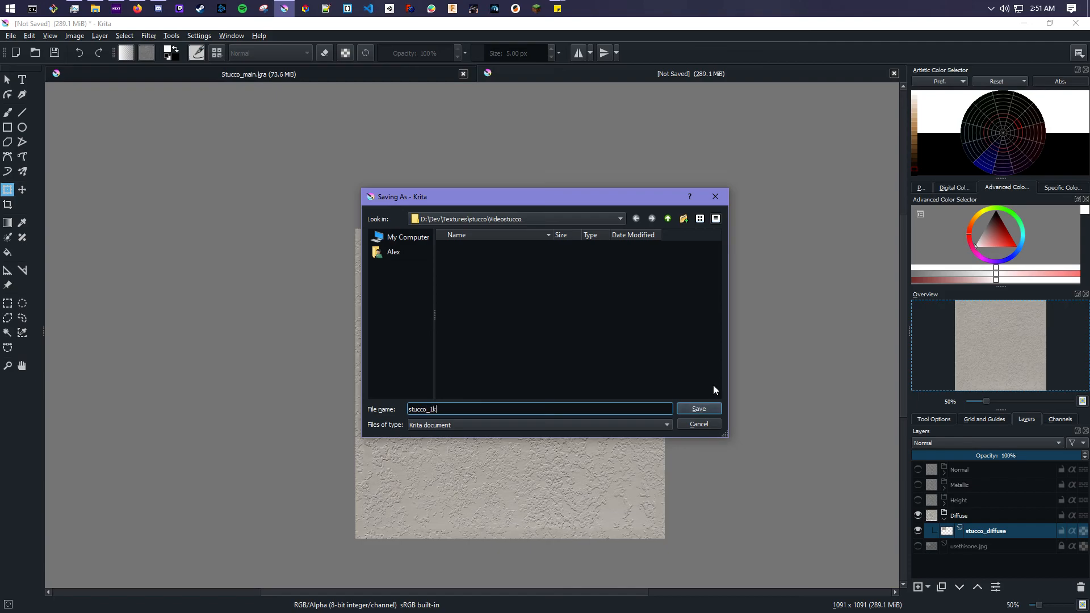
{"action": "left_click", "coordinate": [698, 408]}
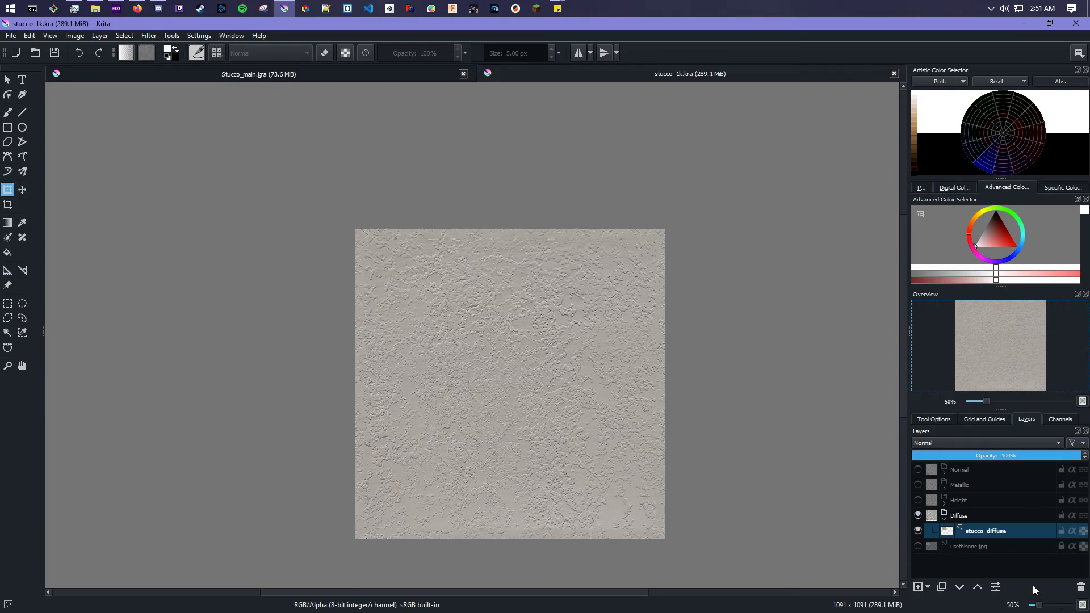
- Apply a Levels filter to stucco_diffuse, lowering the input white point to 218
{"action": "left_click", "coordinate": [146, 35]}
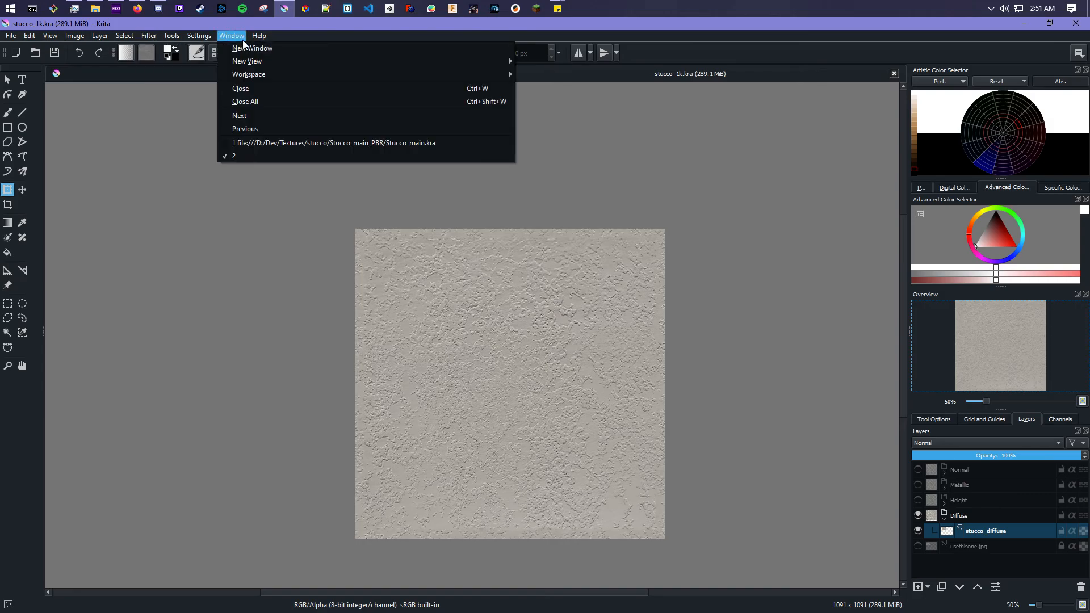
{"action": "mouse_move", "coordinate": [170, 63]}
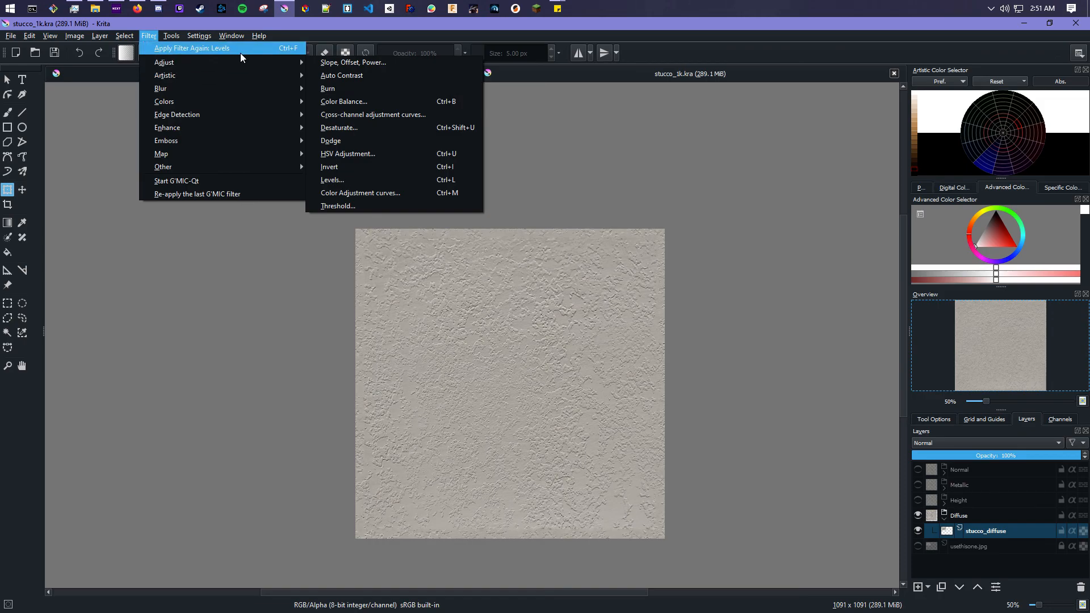
{"action": "left_click", "coordinate": [377, 177]}
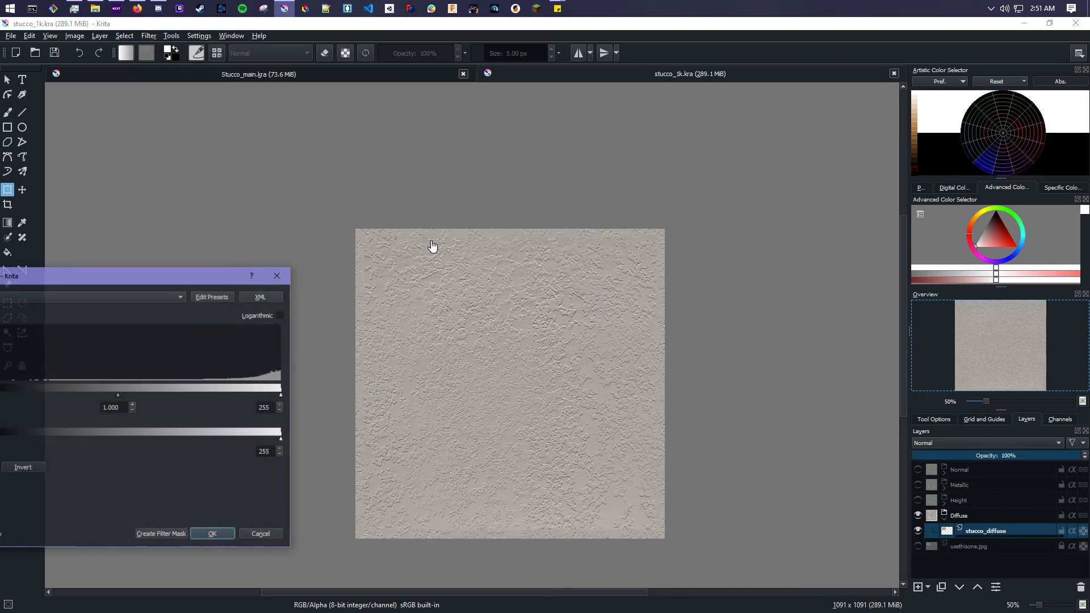
{"action": "left_click_drag", "start_coordinate": [162, 274], "coordinate": [379, 189]}
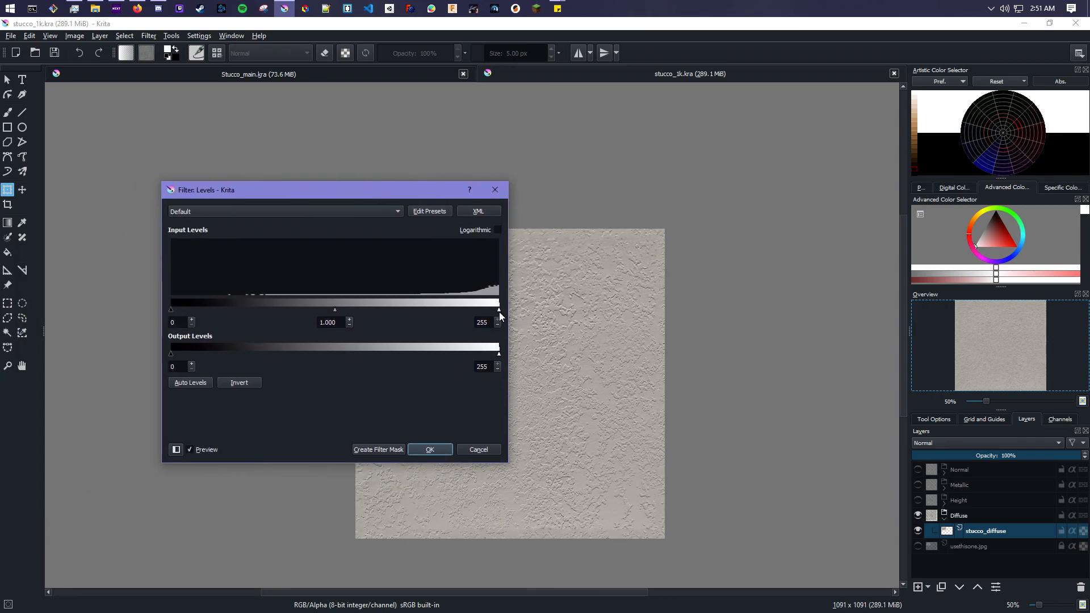
{"action": "left_click_drag", "start_coordinate": [498, 311], "coordinate": [451, 312]}
{"action": "left_click_drag", "start_coordinate": [374, 186], "coordinate": [260, 97]}
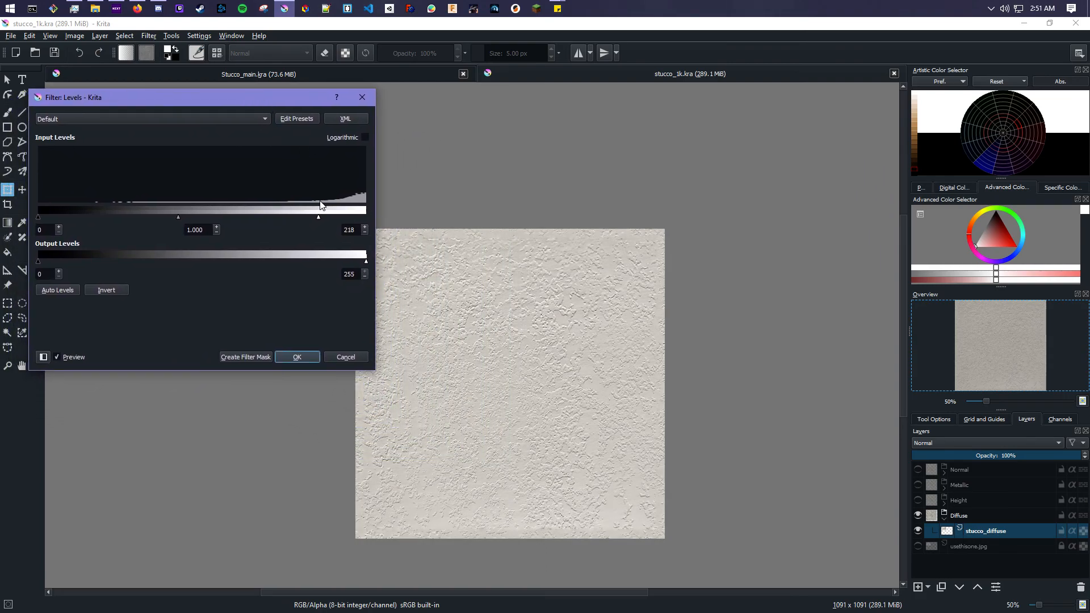
{"action": "left_click_drag", "start_coordinate": [318, 216], "coordinate": [312, 215]}
{"action": "left_click", "coordinate": [296, 356]}
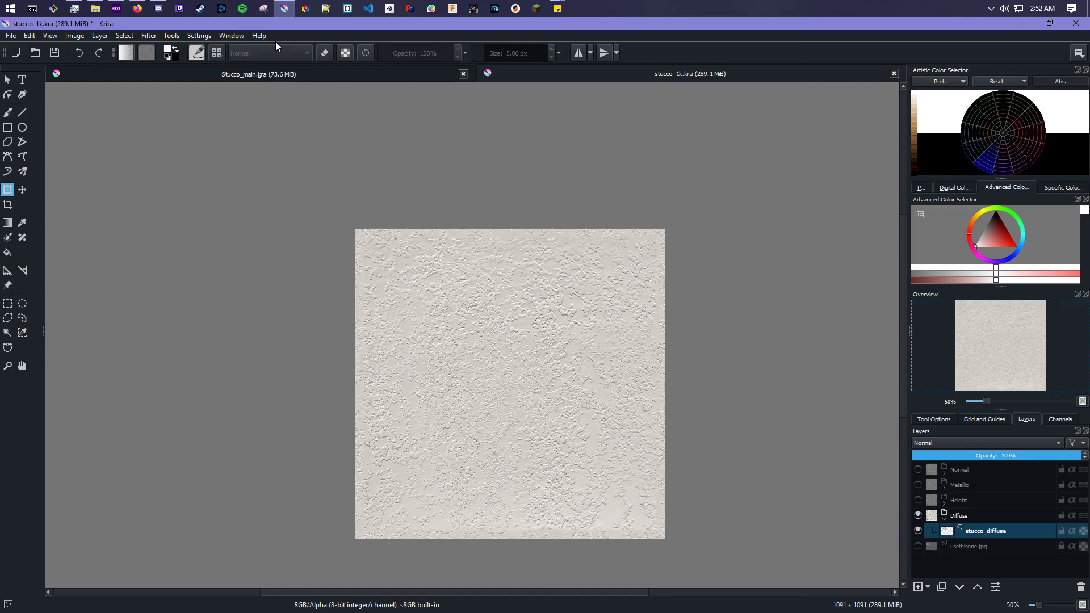
{"action": "left_click", "coordinate": [149, 37]}
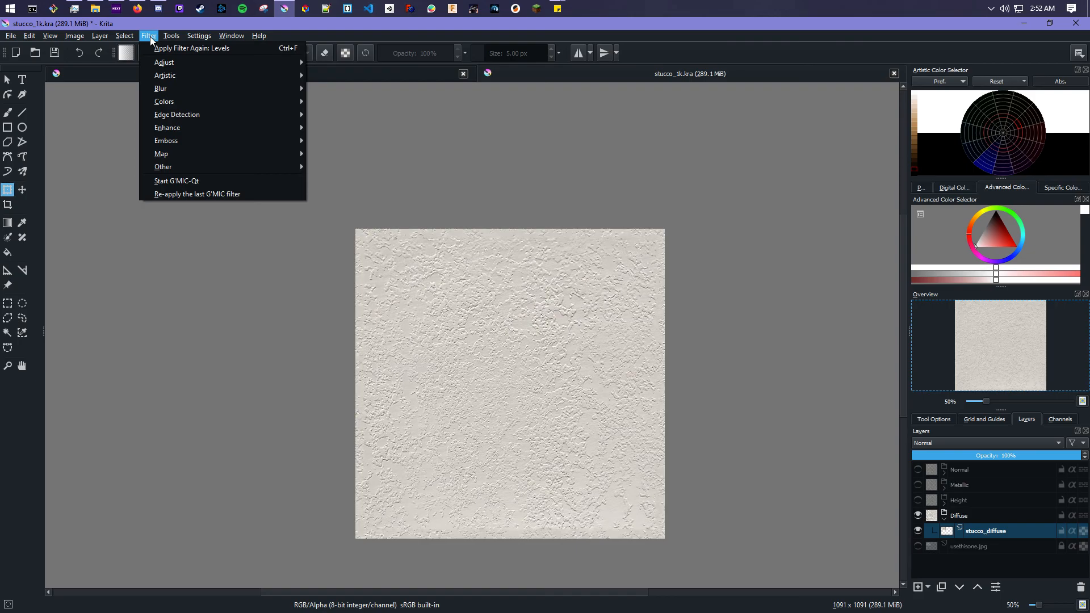
{"action": "left_click", "coordinate": [193, 186]}
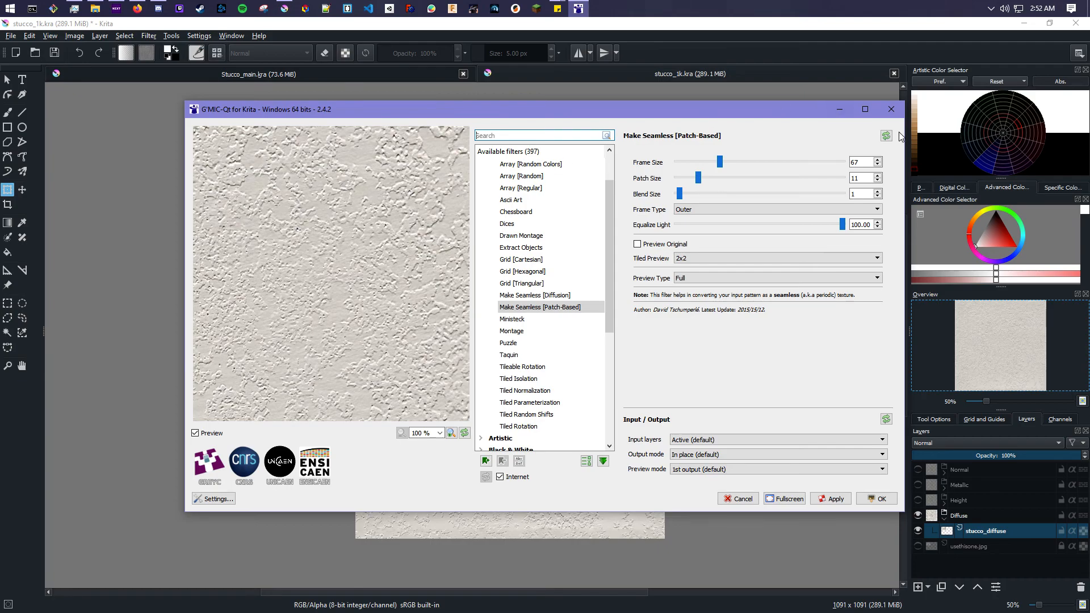
{"action": "left_click", "coordinate": [891, 111]}
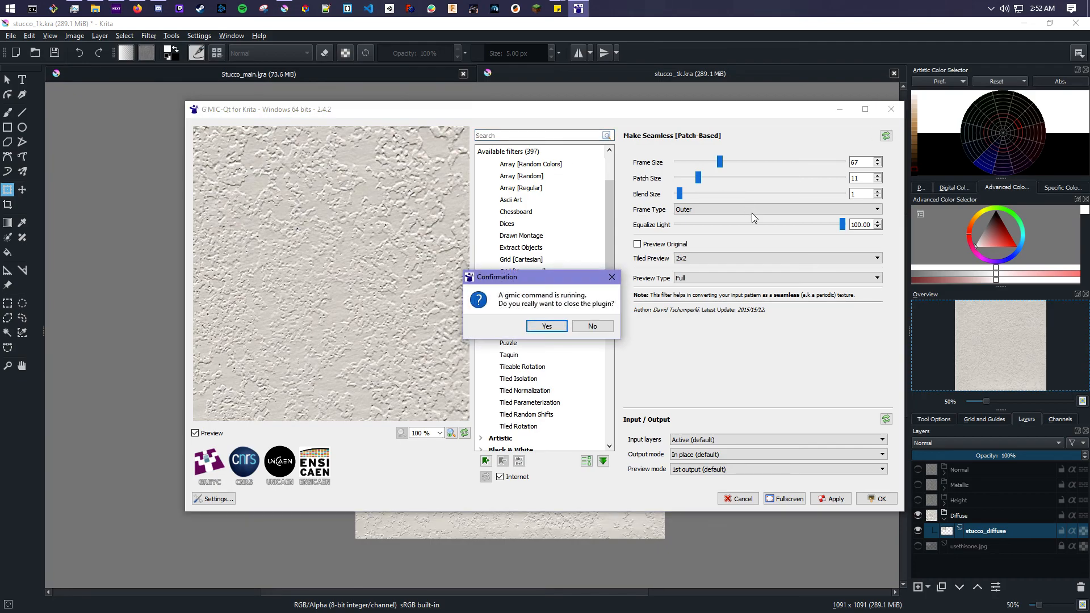
{"action": "left_click", "coordinate": [546, 326]}
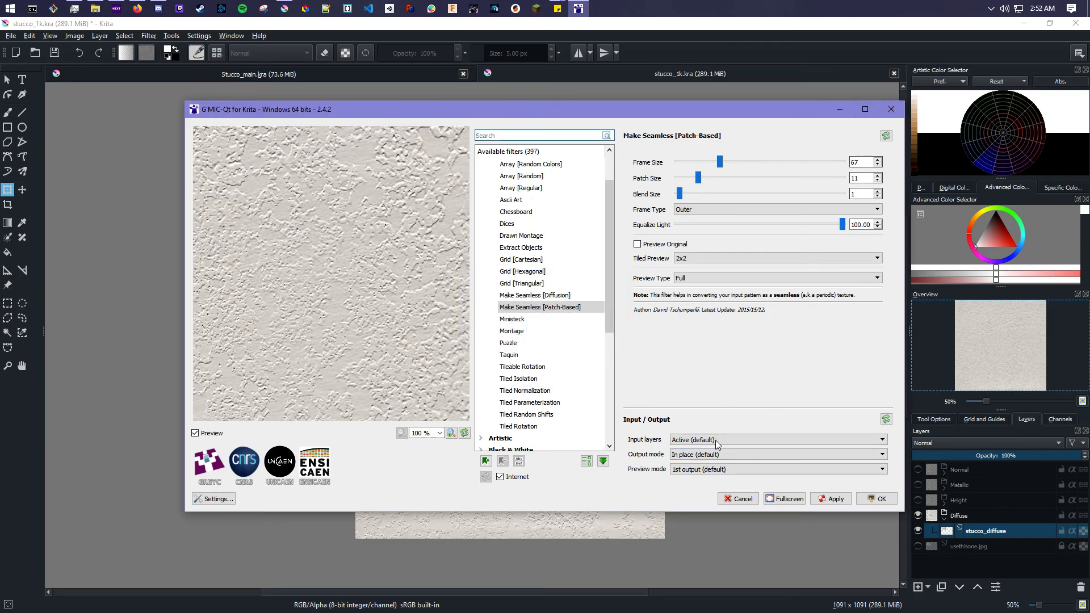
{"action": "left_click", "coordinate": [738, 498]}
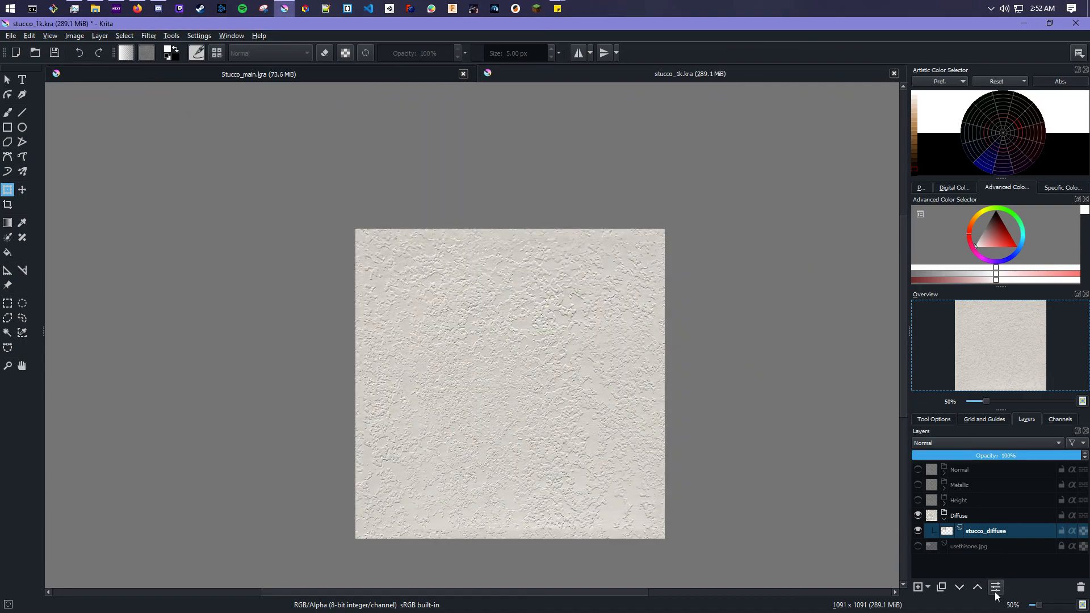
- Save the document as a TGA image named stucco_1k_diffuse.tga, accepting the flattening warning
{"action": "mouse_move", "coordinate": [992, 533]}
{"action": "left_click", "coordinate": [10, 36]}
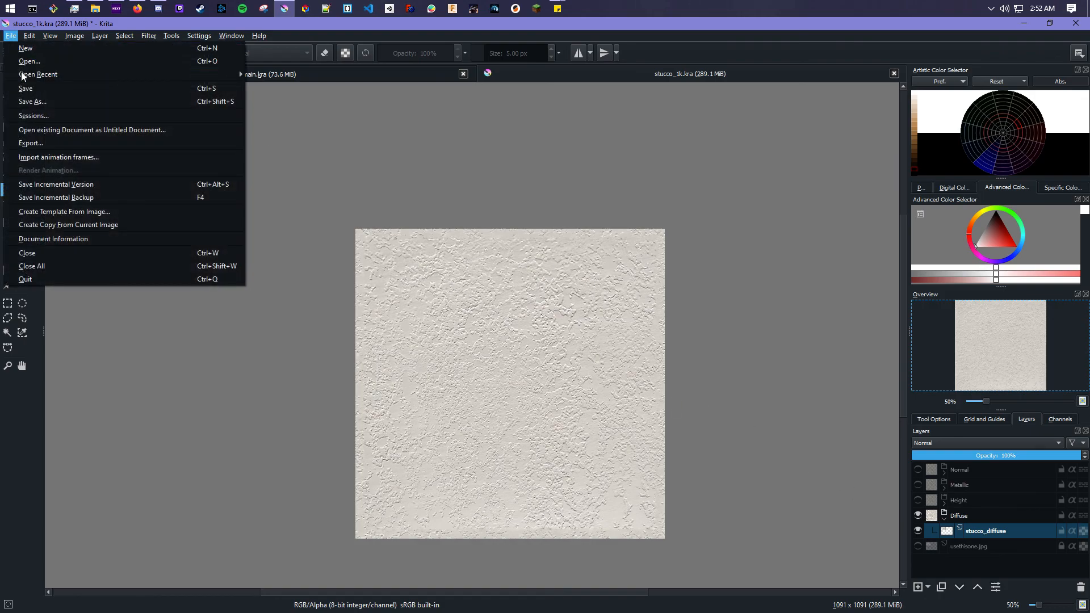
{"action": "left_click", "coordinate": [36, 101]}
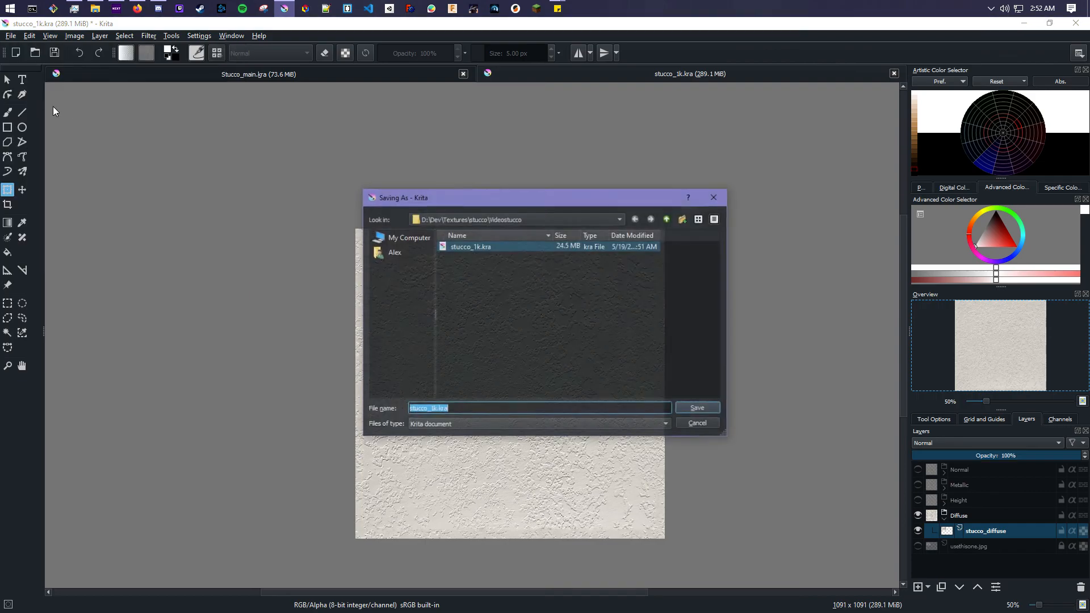
{"action": "left_click", "coordinate": [544, 424]}
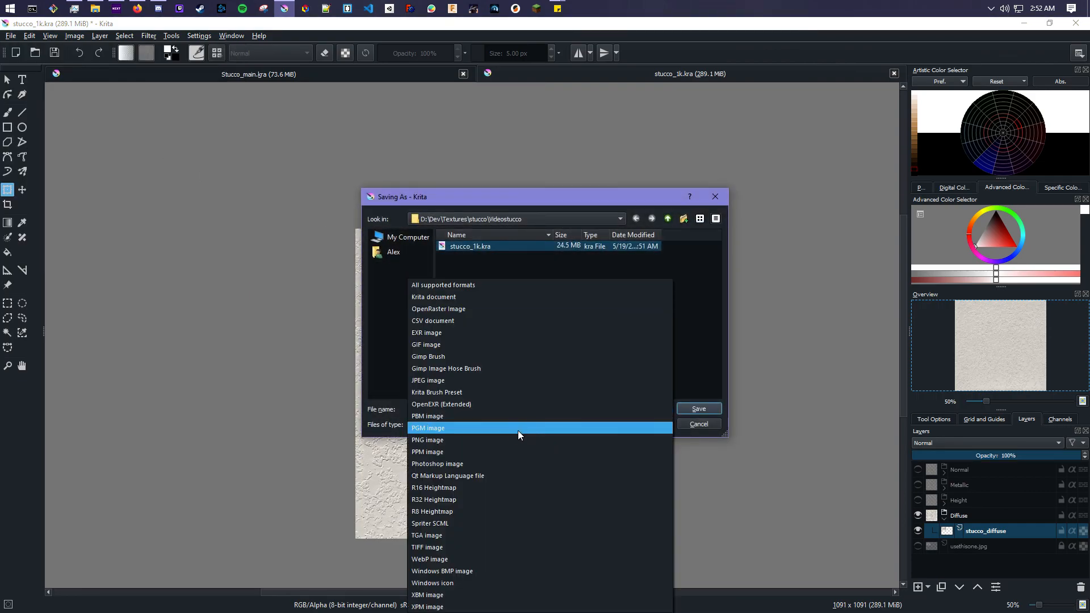
{"action": "left_click", "coordinate": [391, 372]}
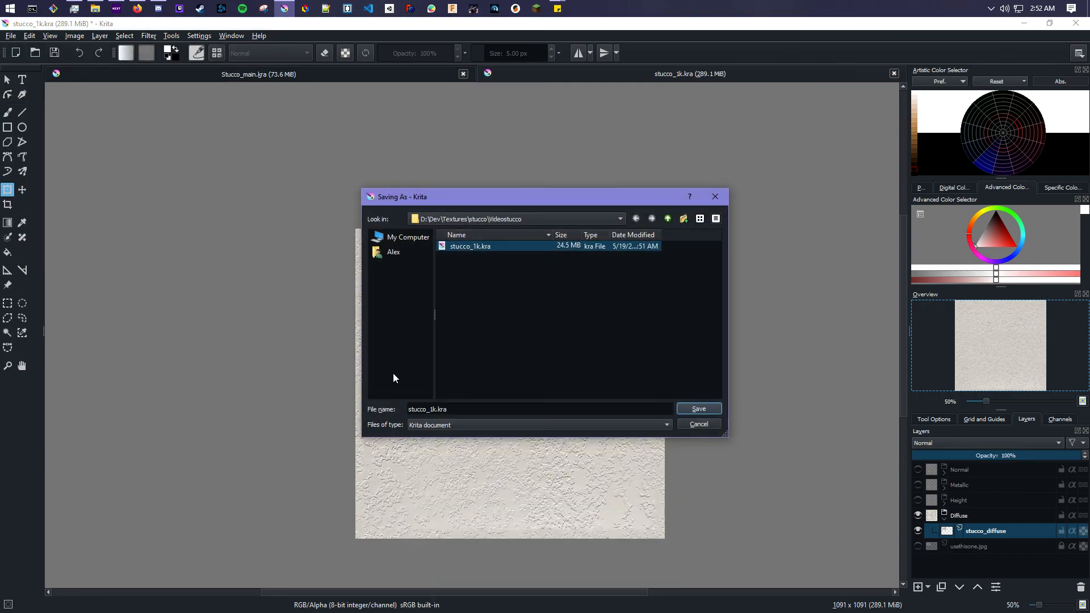
{"action": "left_click", "coordinate": [467, 426]}
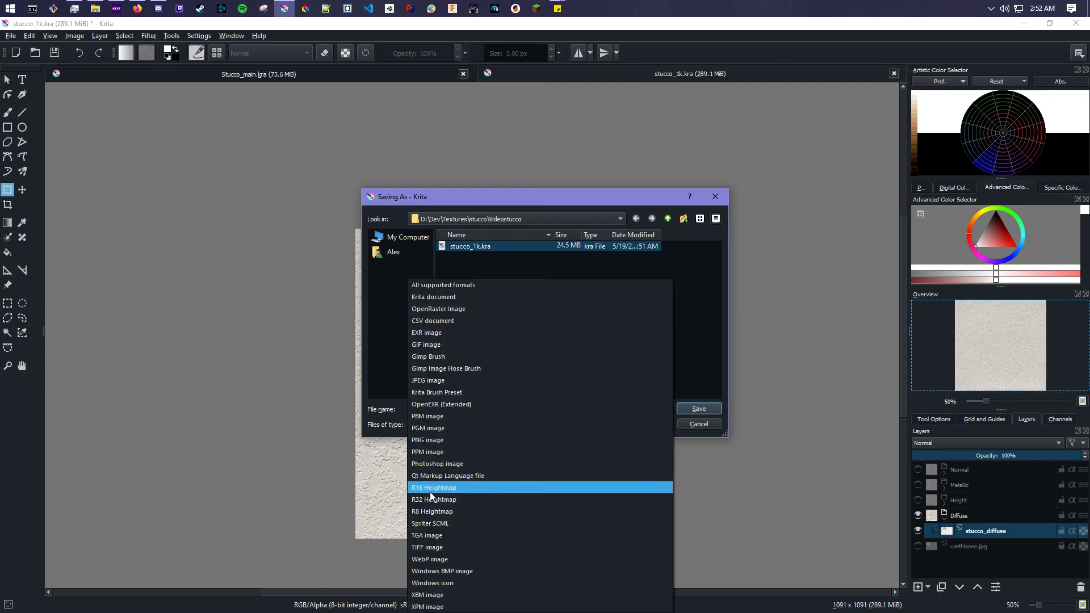
{"action": "left_click", "coordinate": [438, 533]}
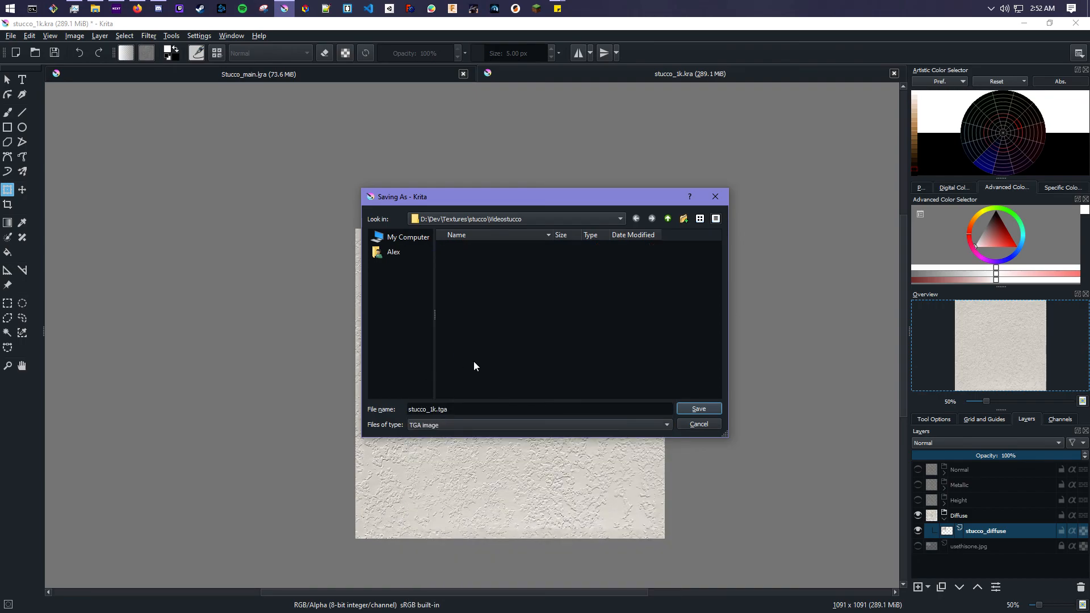
{"action": "left_click", "coordinate": [435, 410]}
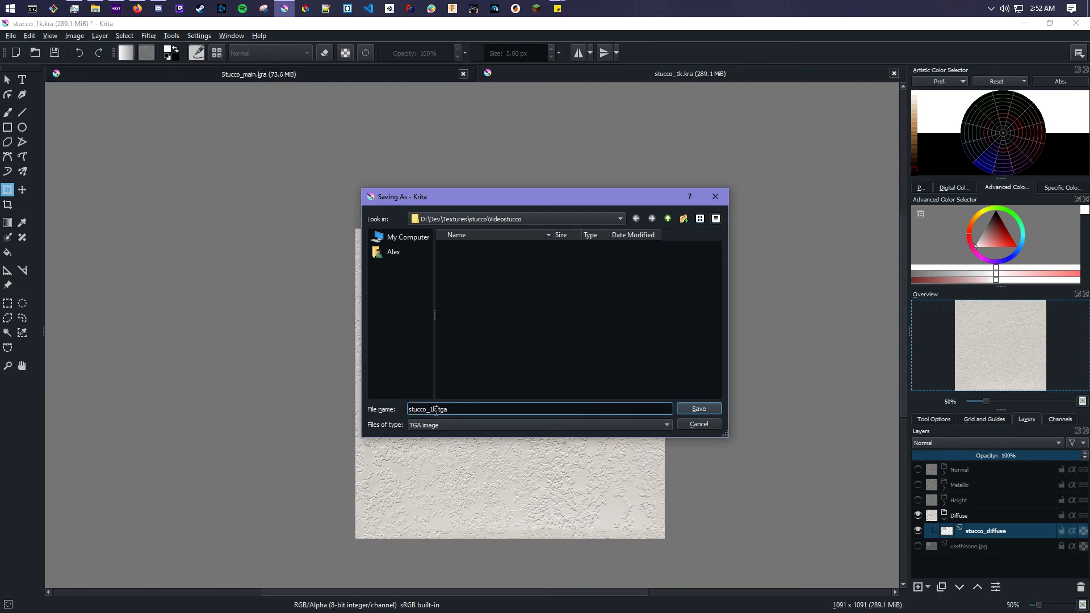
{"action": "type", "text": "_diffuse"}
{"action": "left_click", "coordinate": [693, 407]}
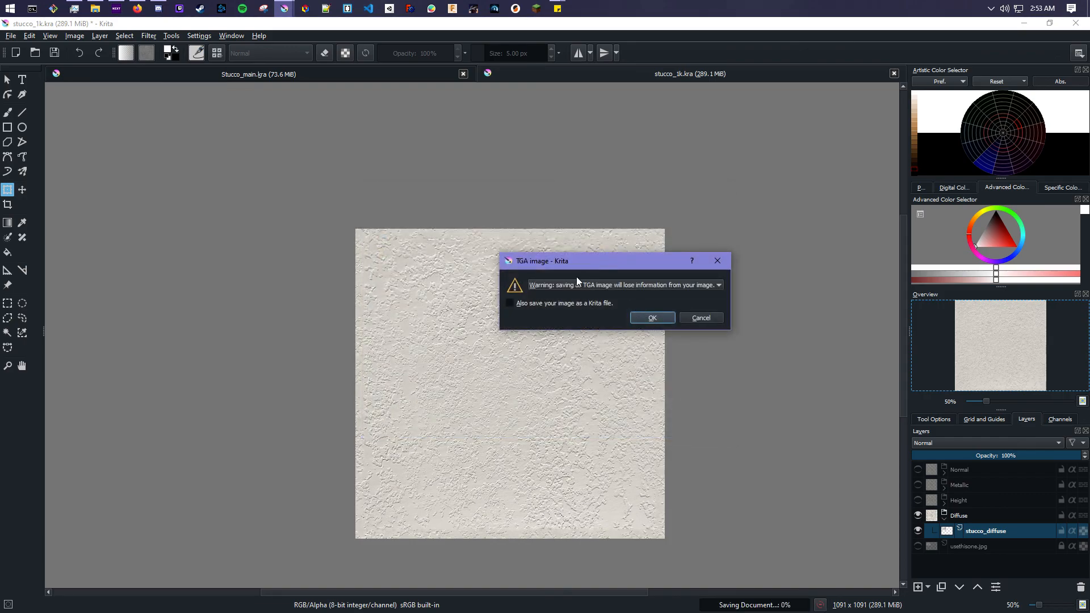
{"action": "left_click", "coordinate": [651, 284]}
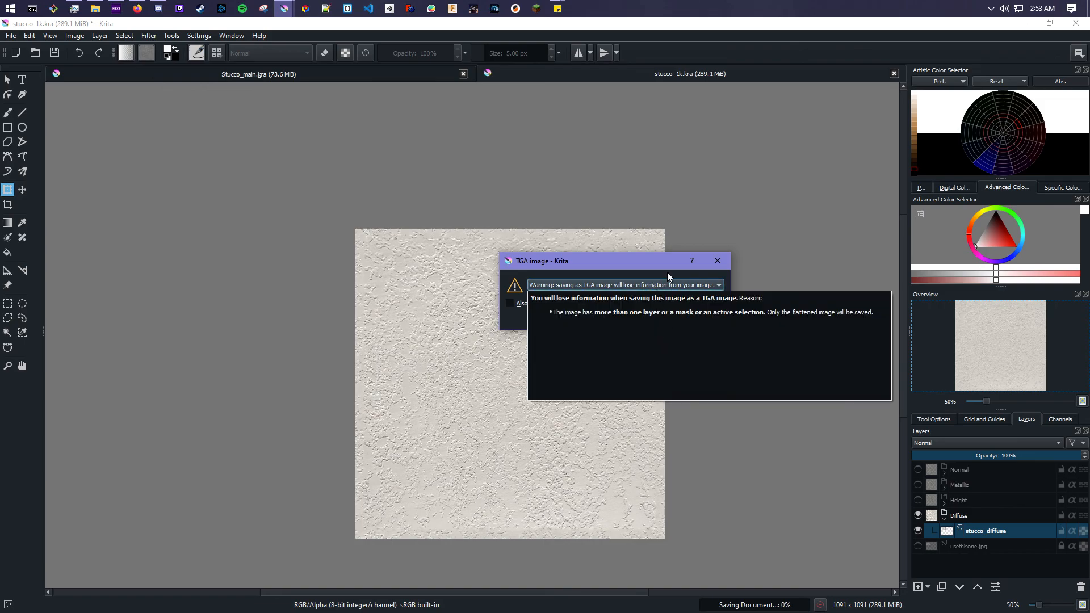
{"action": "left_click", "coordinate": [527, 319]}
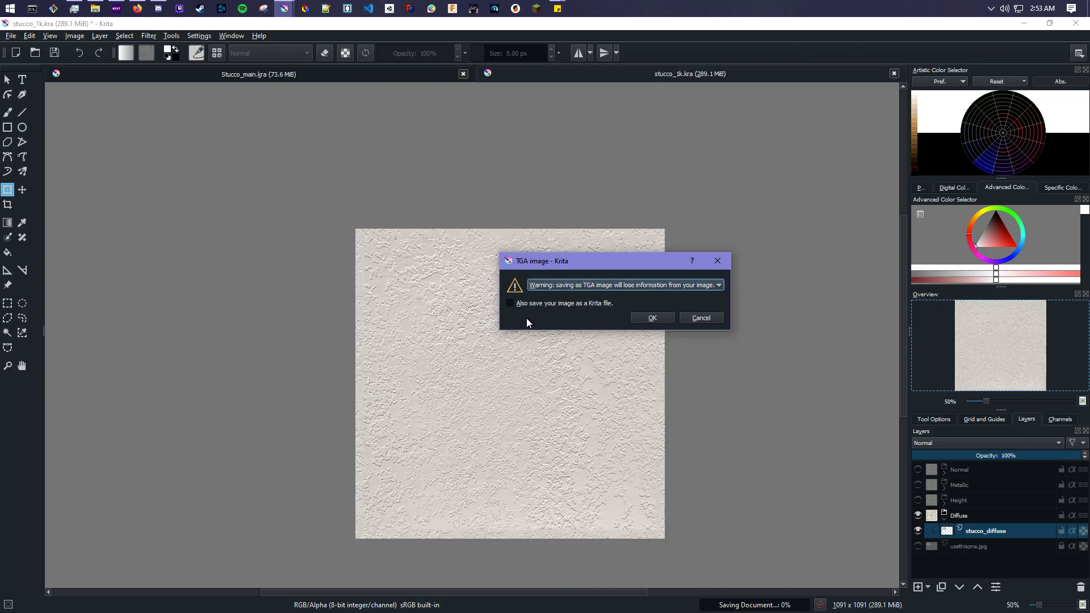
{"action": "left_click", "coordinate": [662, 319]}
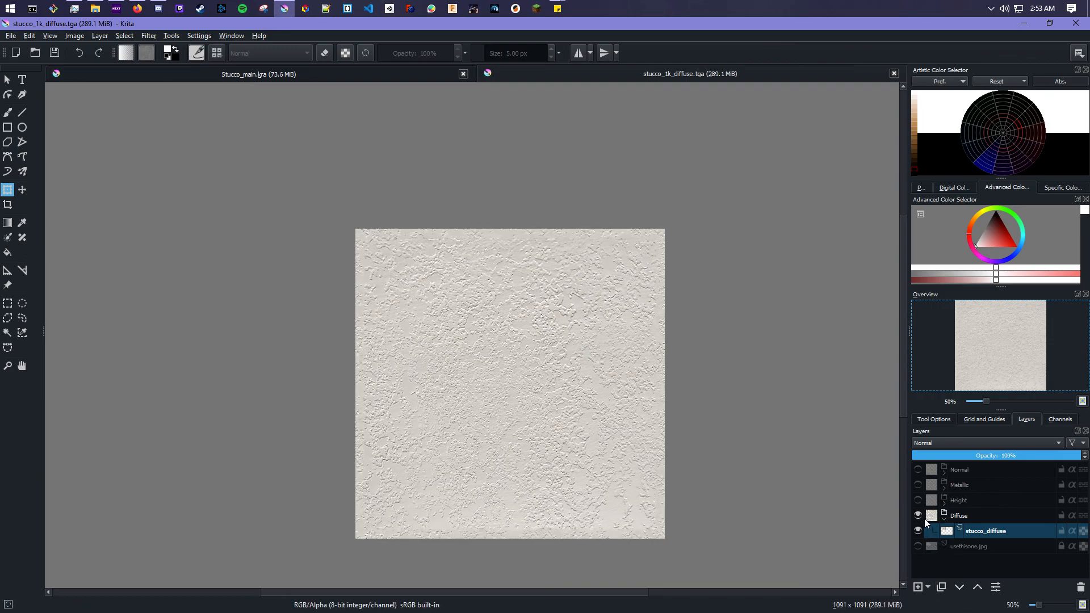
- Hide and collapse the Diffuse group, then expand and show the Height group
{"action": "left_click", "coordinate": [918, 515]}
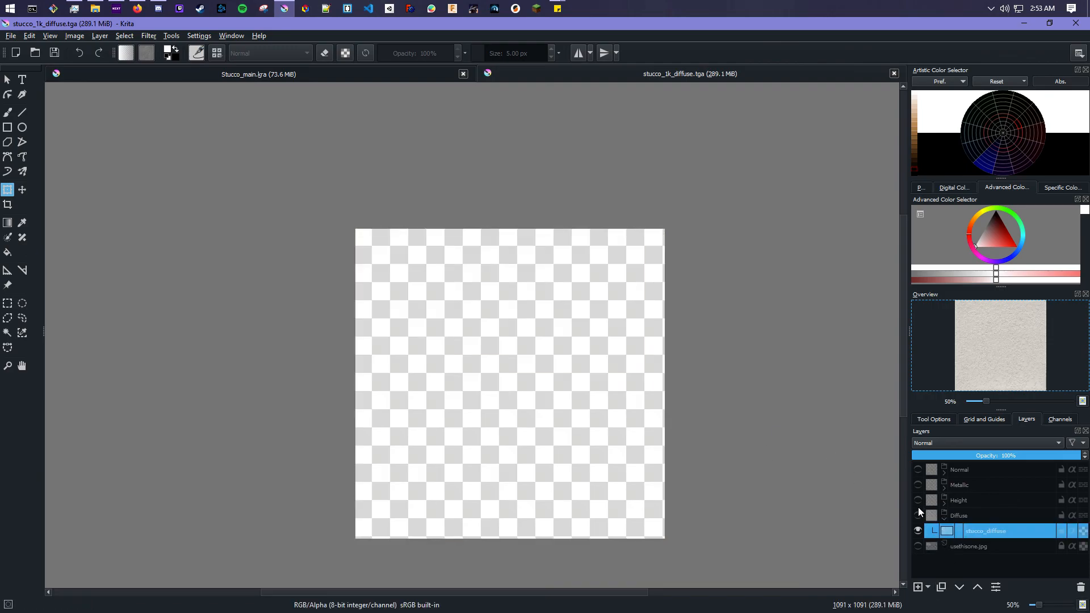
{"action": "left_click", "coordinate": [943, 518]}
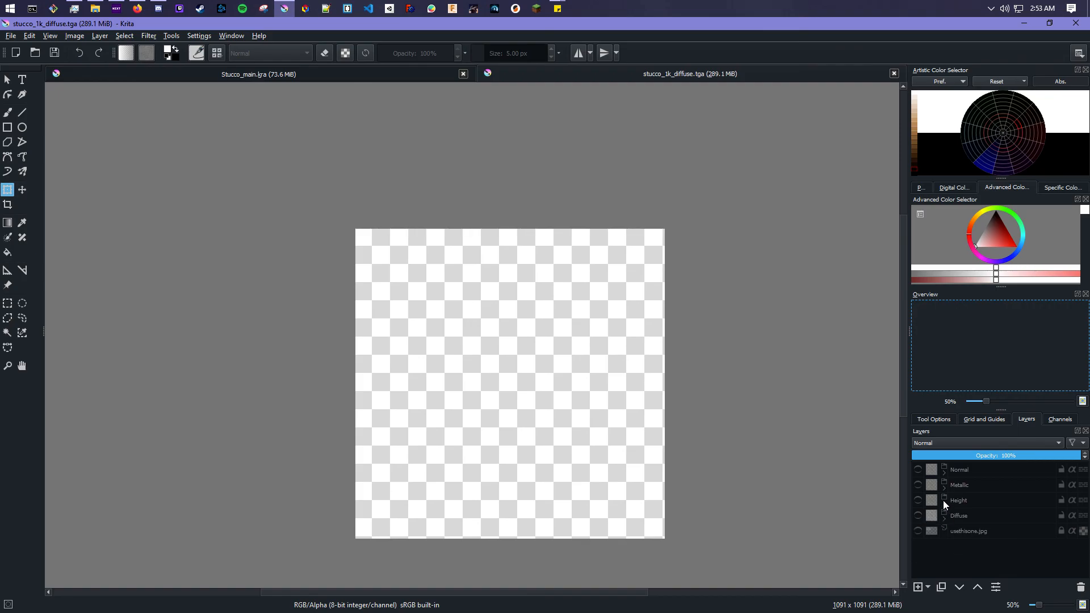
{"action": "left_click", "coordinate": [943, 503]}
{"action": "left_click", "coordinate": [953, 516]}
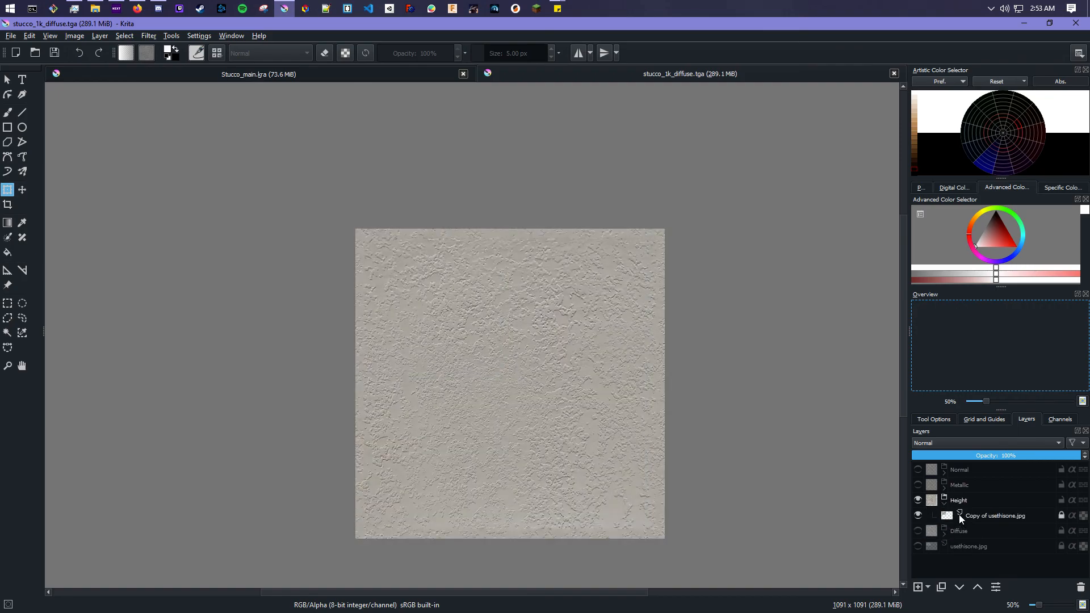
- Rename the photo copy inside the Height group as stucco_height
{"action": "mouse_move", "coordinate": [958, 514]}
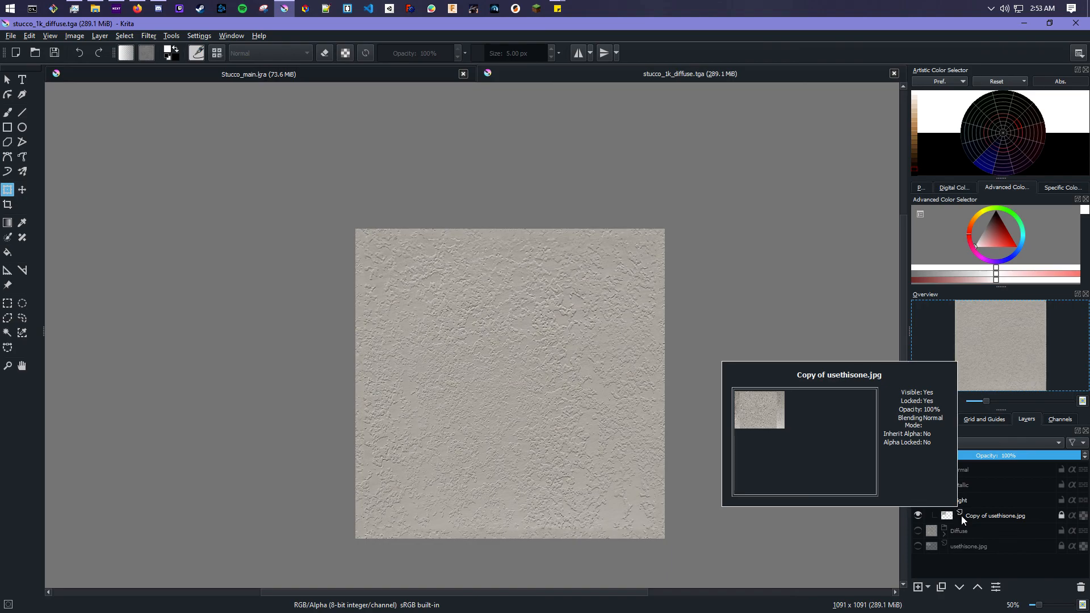
{"action": "double_click", "coordinate": [981, 516]}
{"action": "type", "text": "stucco_height"}
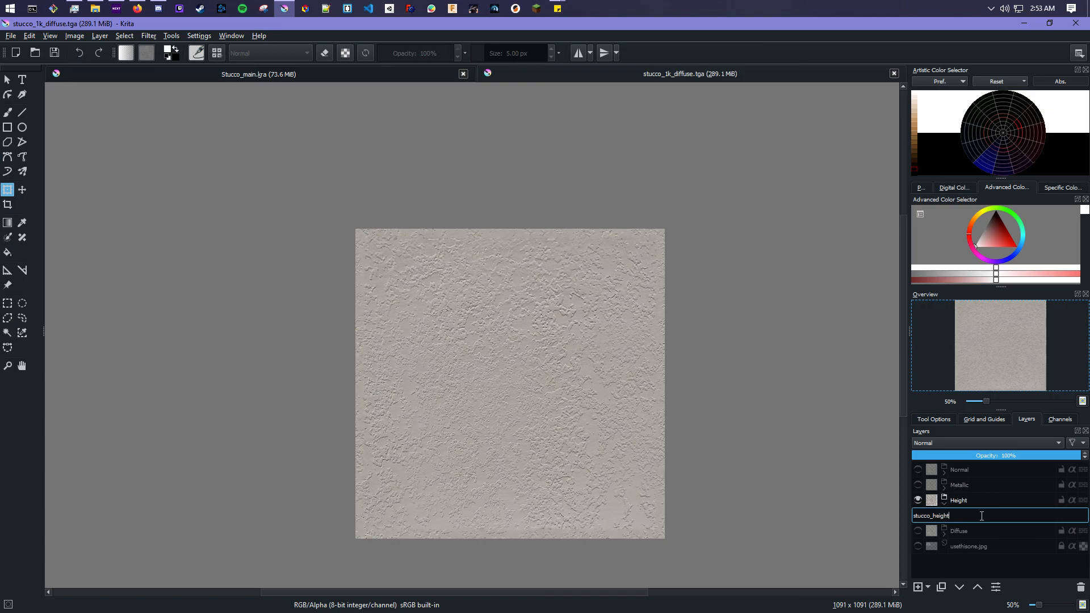
{"action": "key", "text": "Return"}
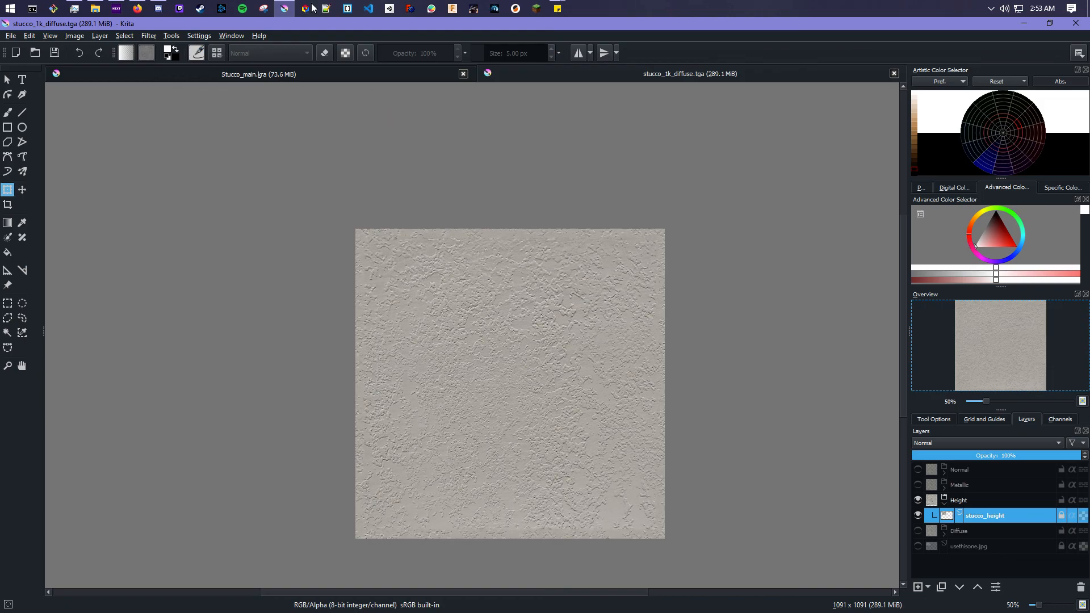
- Try to desaturate the stucco_height layer
{"action": "left_click", "coordinate": [149, 36]}
{"action": "mouse_move", "coordinate": [163, 64]}
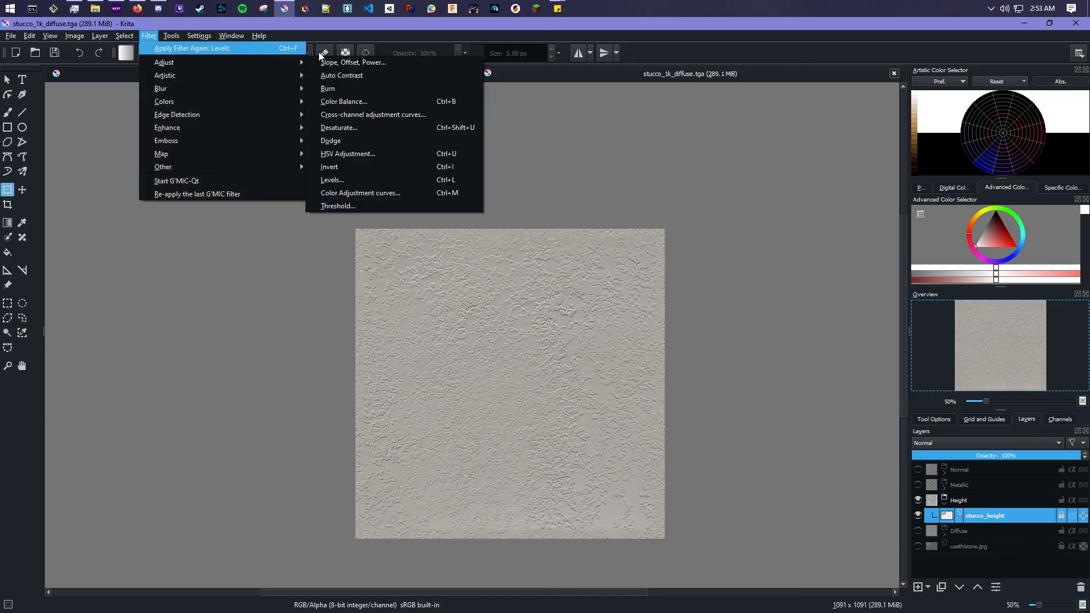
{"action": "left_click", "coordinate": [387, 125]}
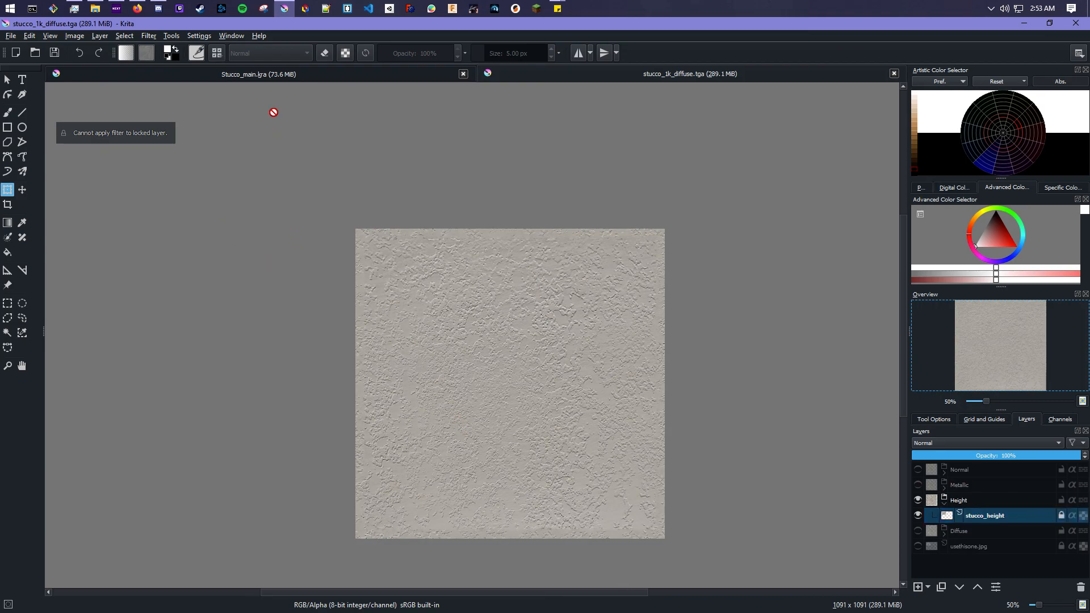
- Unlock the stucco_height layer and apply a Desaturate filter with the Lightness method
{"action": "left_click", "coordinate": [1060, 515]}
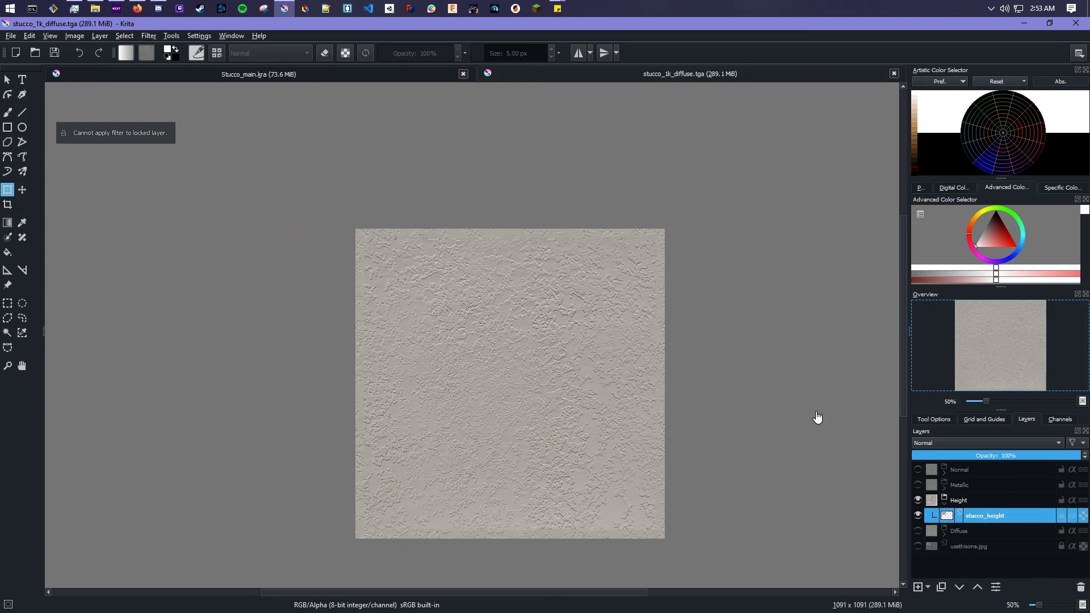
{"action": "left_click", "coordinate": [150, 36]}
{"action": "mouse_move", "coordinate": [176, 63]}
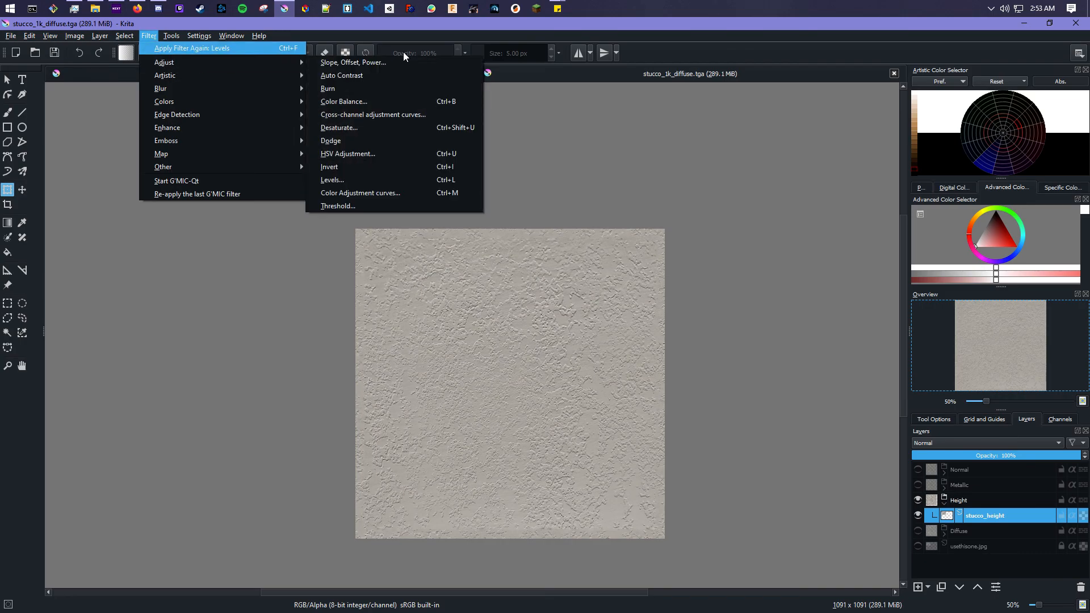
{"action": "left_click", "coordinate": [369, 127]}
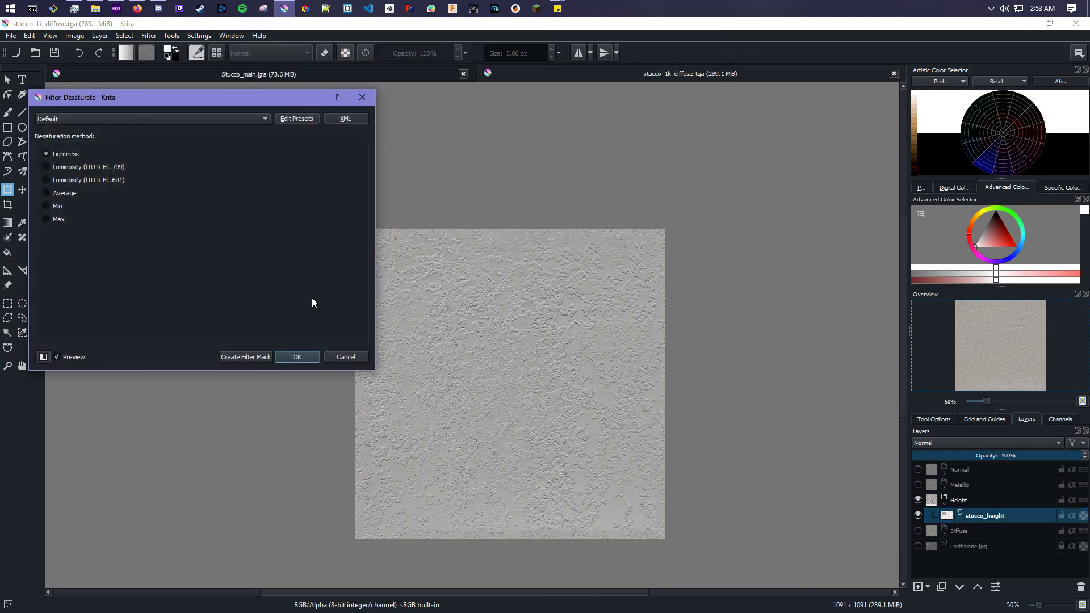
{"action": "left_click", "coordinate": [292, 357]}
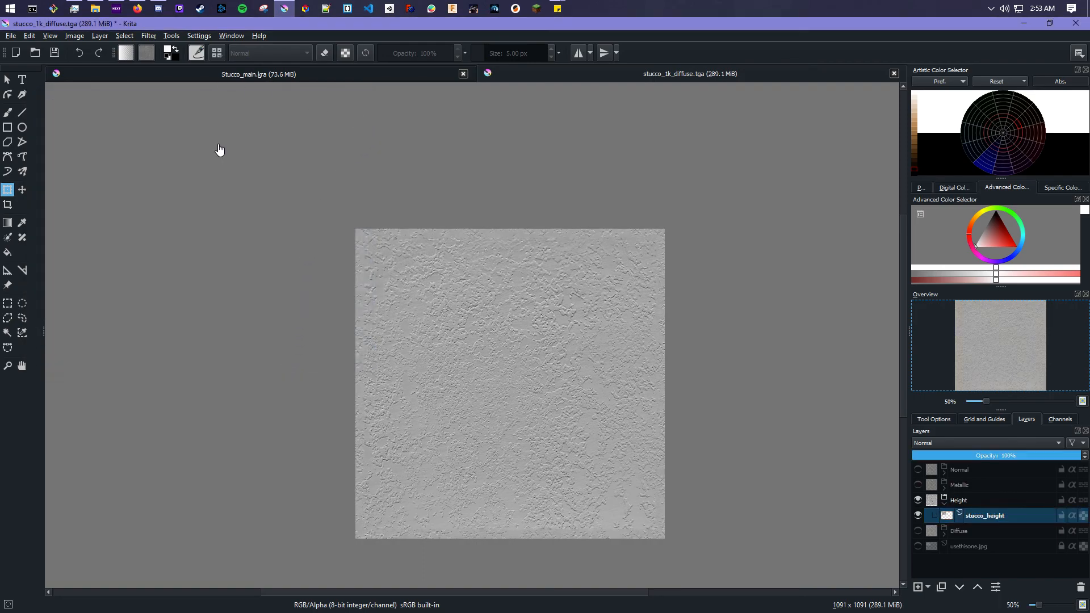
- Apply a Levels filter to stucco_height, raising the input black point to 141
{"action": "left_click", "coordinate": [148, 35]}
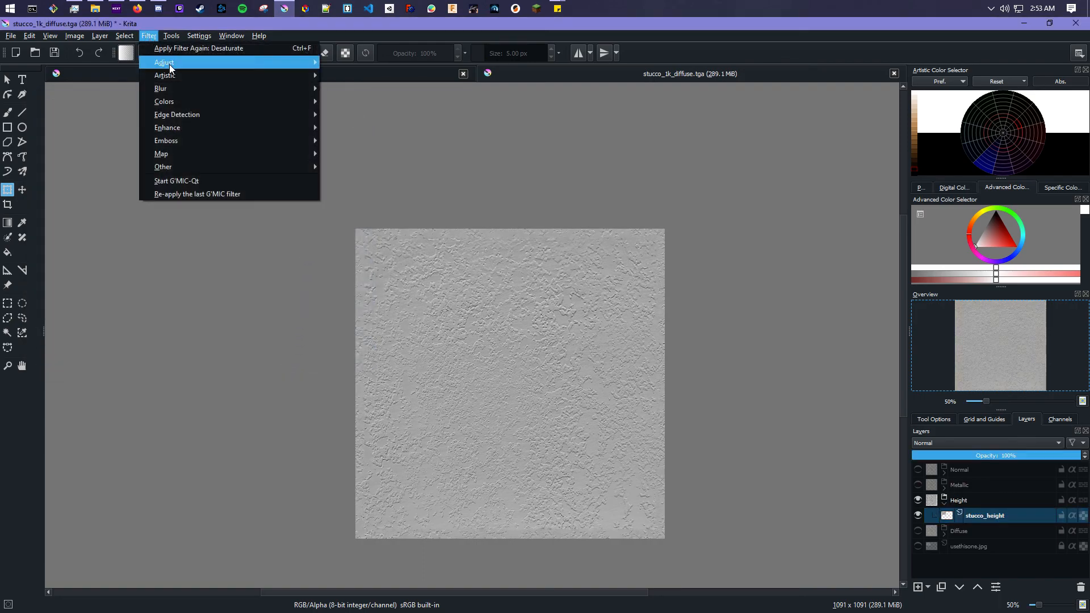
{"action": "mouse_move", "coordinate": [170, 68]}
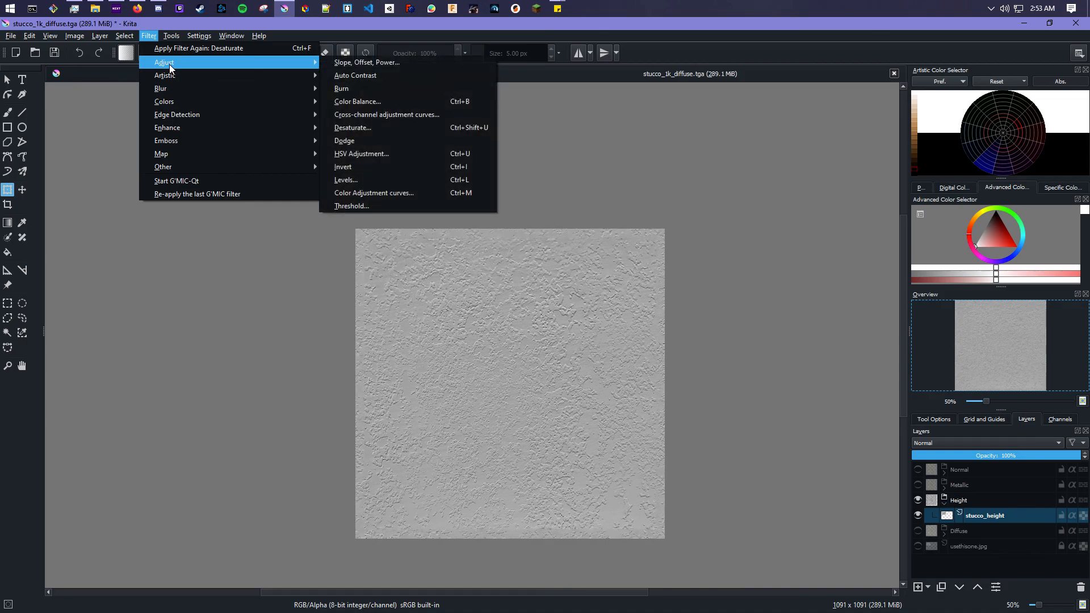
{"action": "left_click", "coordinate": [400, 181]}
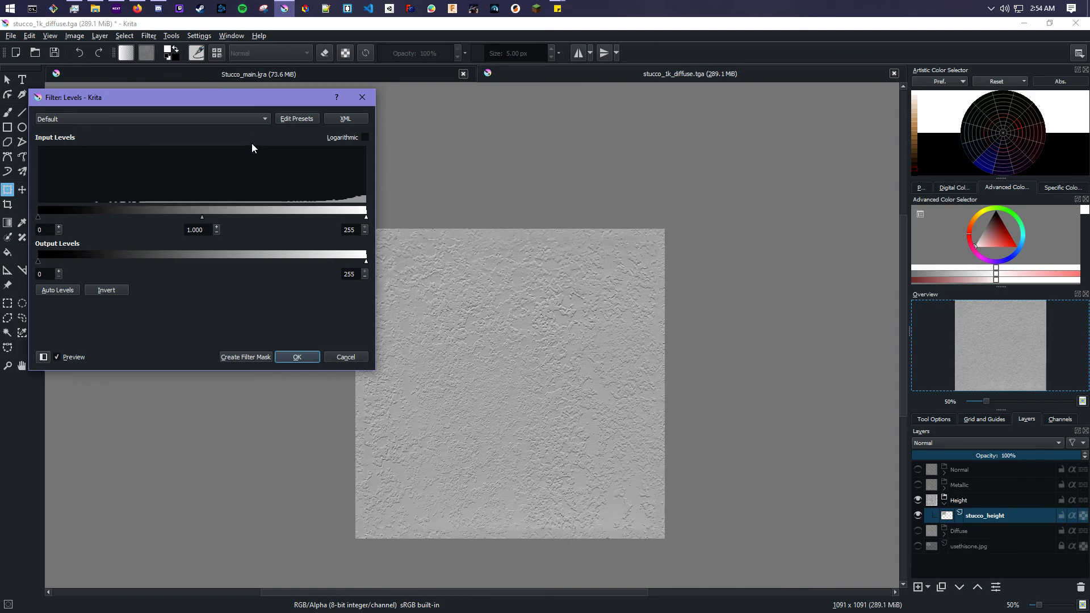
{"action": "mouse_move", "coordinate": [245, 100]}
{"action": "left_mouse_down"}
{"action": "mouse_move", "coordinate": [281, 119]}
{"action": "mouse_move", "coordinate": [209, 118]}
{"action": "mouse_move", "coordinate": [230, 106]}
{"action": "left_mouse_up"}
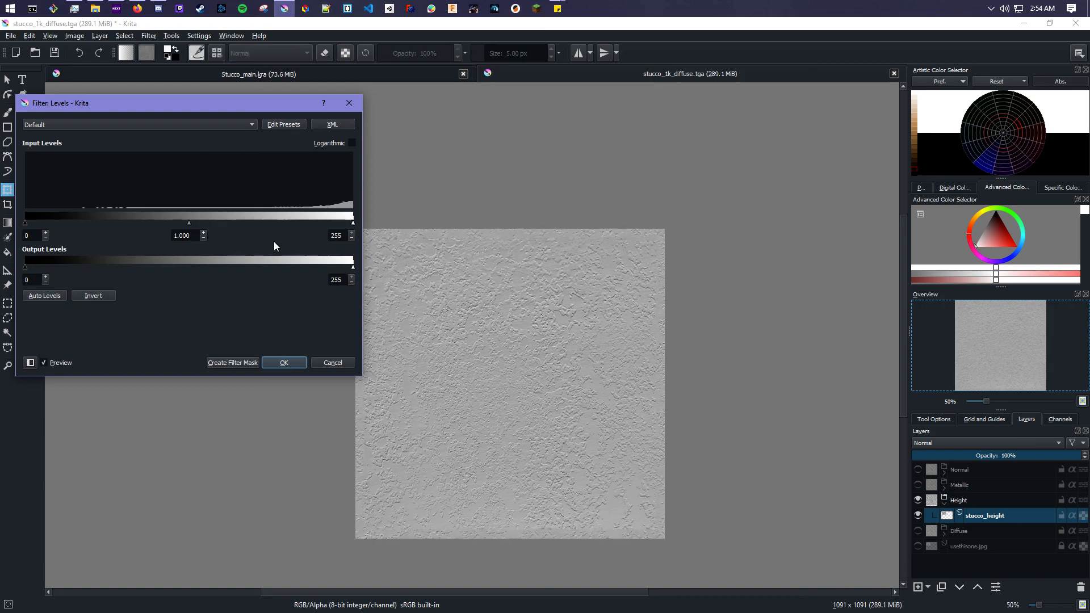
{"action": "left_click_drag", "start_coordinate": [24, 223], "coordinate": [203, 219]}
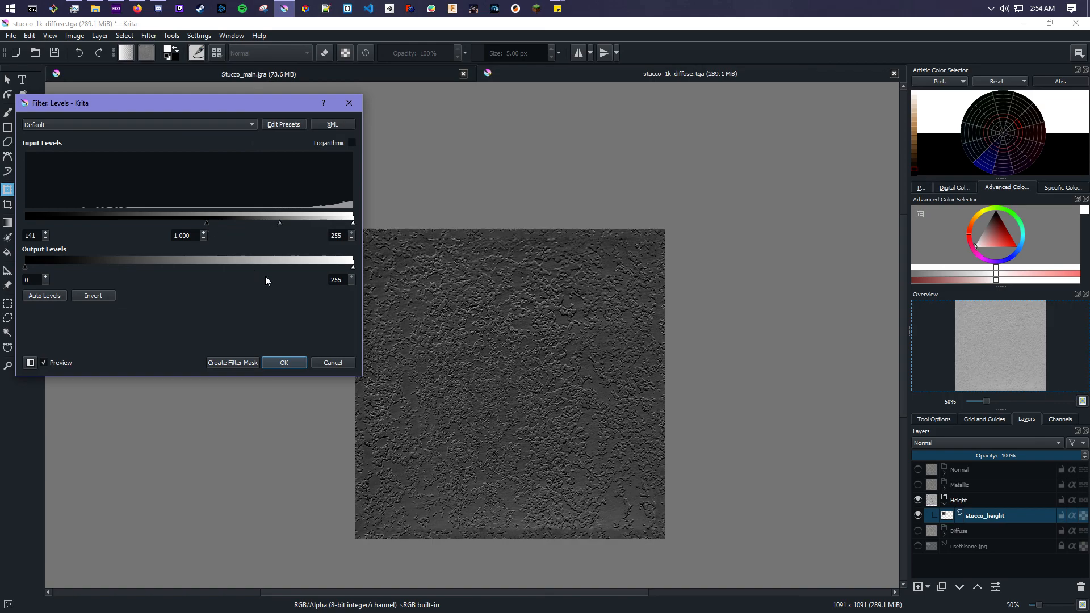
{"action": "left_click", "coordinate": [298, 364]}
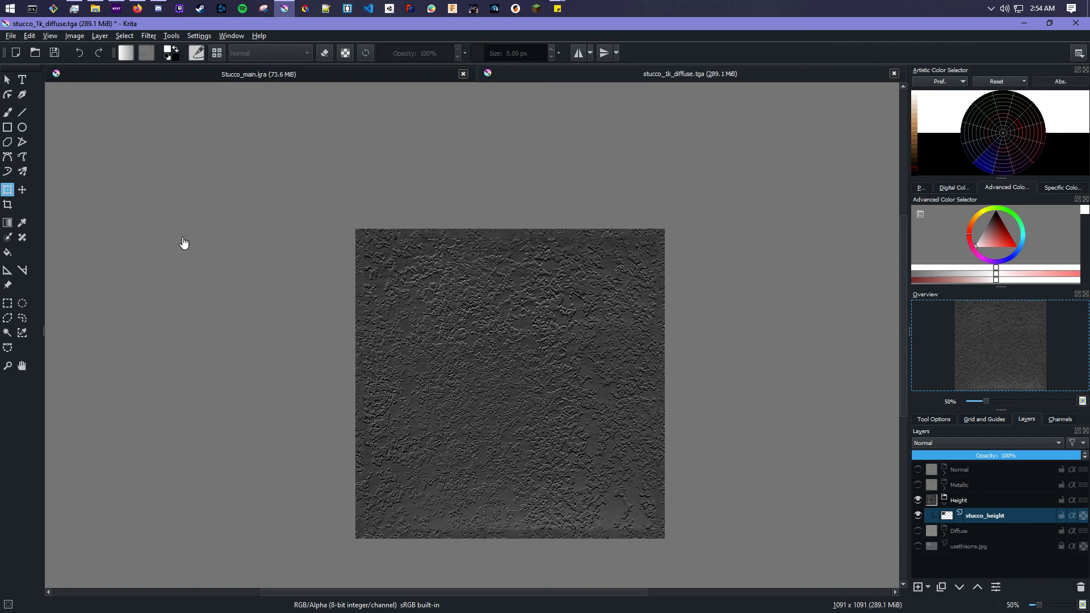
{"action": "left_click", "coordinate": [14, 38]}
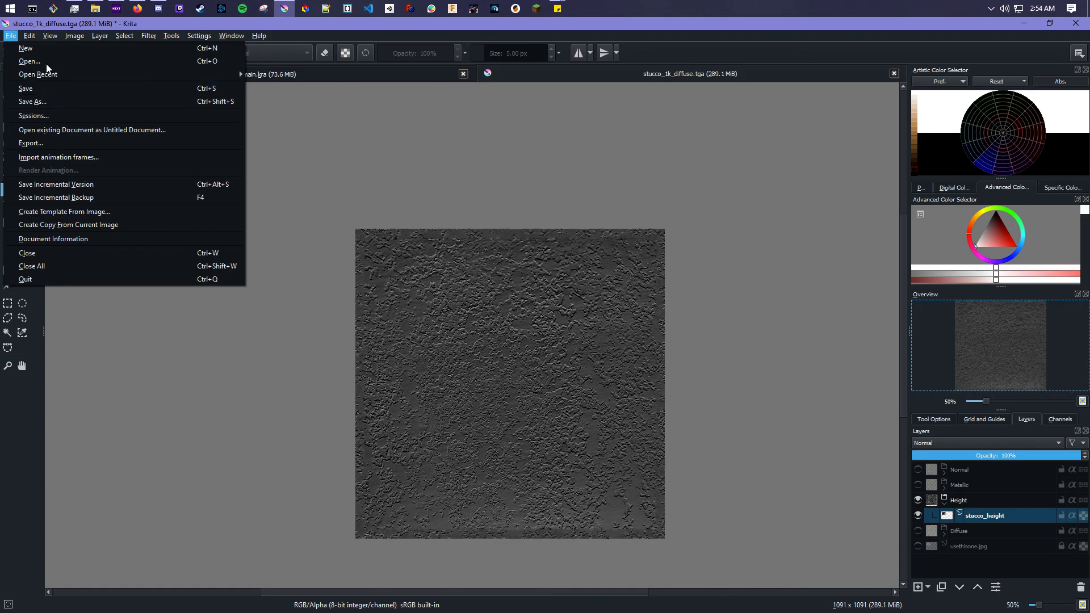
- Save the document as a TGA named stucco_1k_height.tga, accepting the TGA warning
{"action": "left_click", "coordinate": [46, 97]}
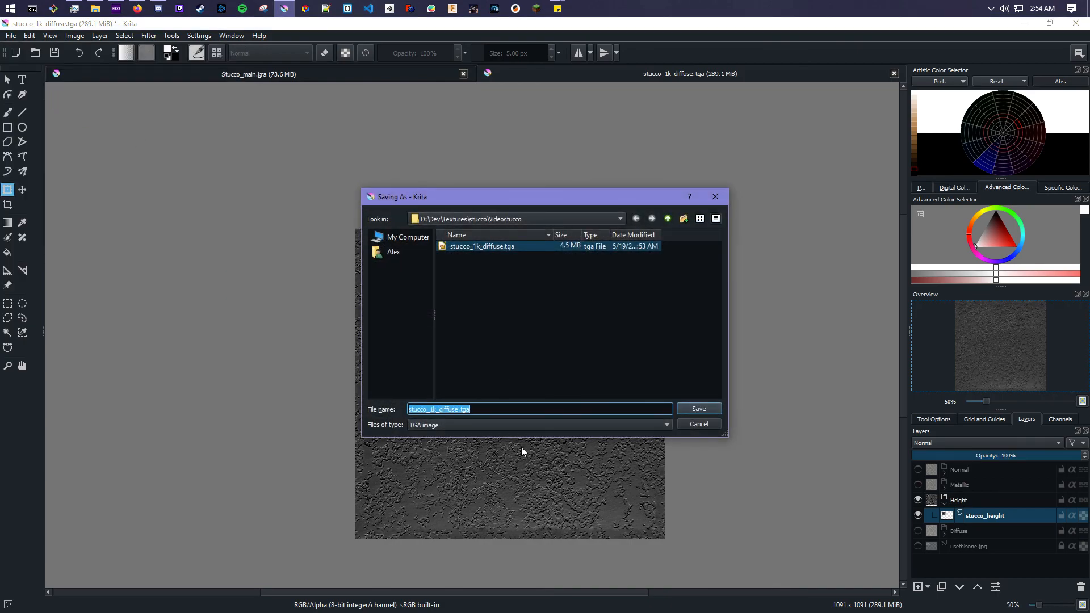
{"action": "left_click", "coordinate": [459, 409]}
{"action": "left_click_drag", "start_coordinate": [460, 412], "coordinate": [441, 413]}
{"action": "type", "text": "height"}
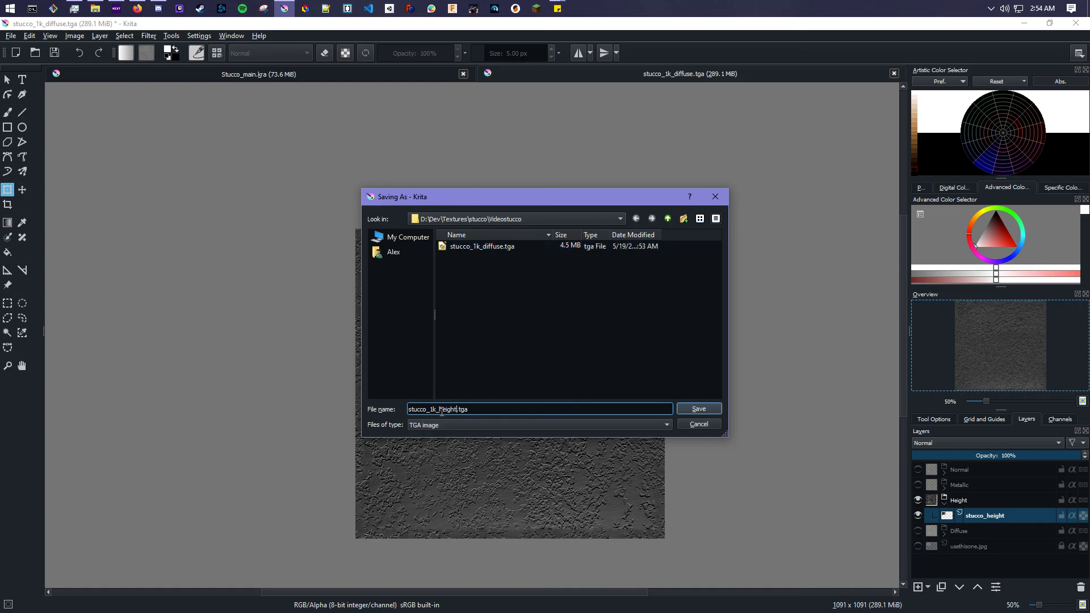
{"action": "left_click", "coordinate": [691, 408]}
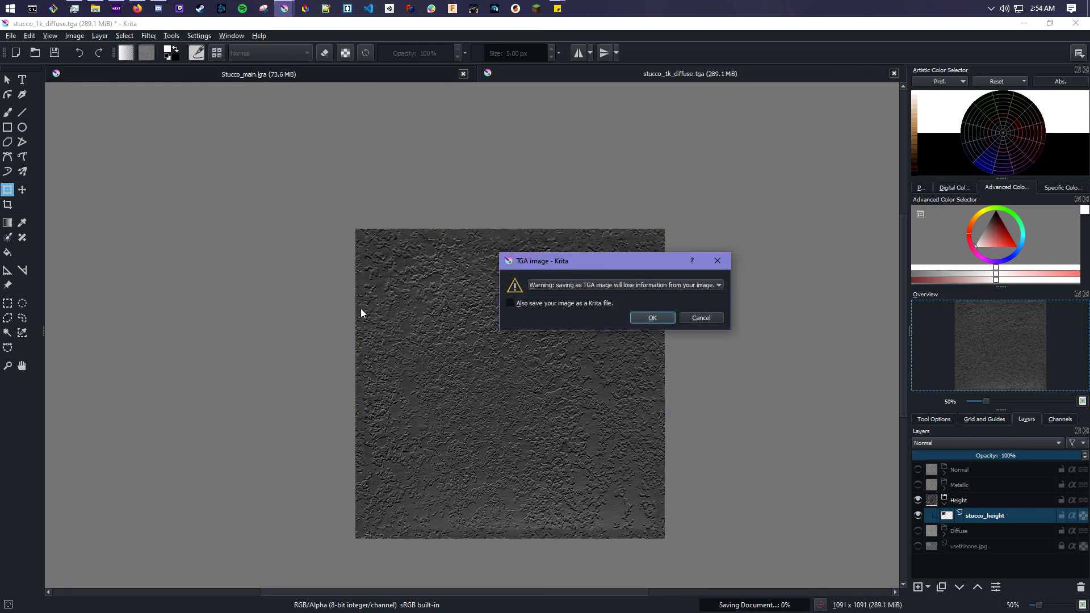
{"action": "left_click", "coordinate": [645, 317]}
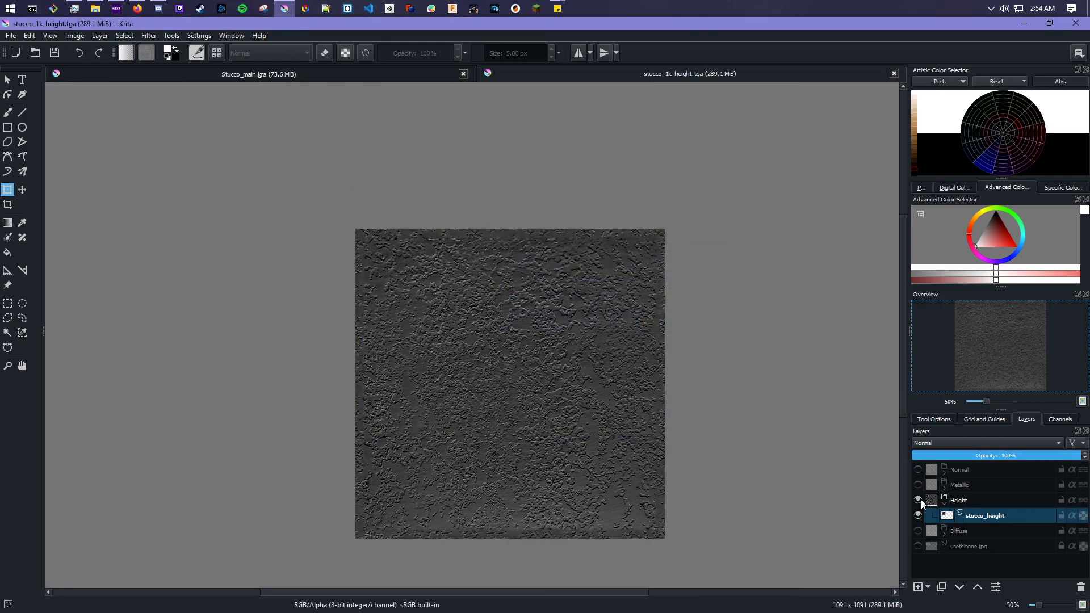
- Hide and collapse the Height group, then expand the Metallic group and make it visible
{"action": "left_click", "coordinate": [917, 499]}
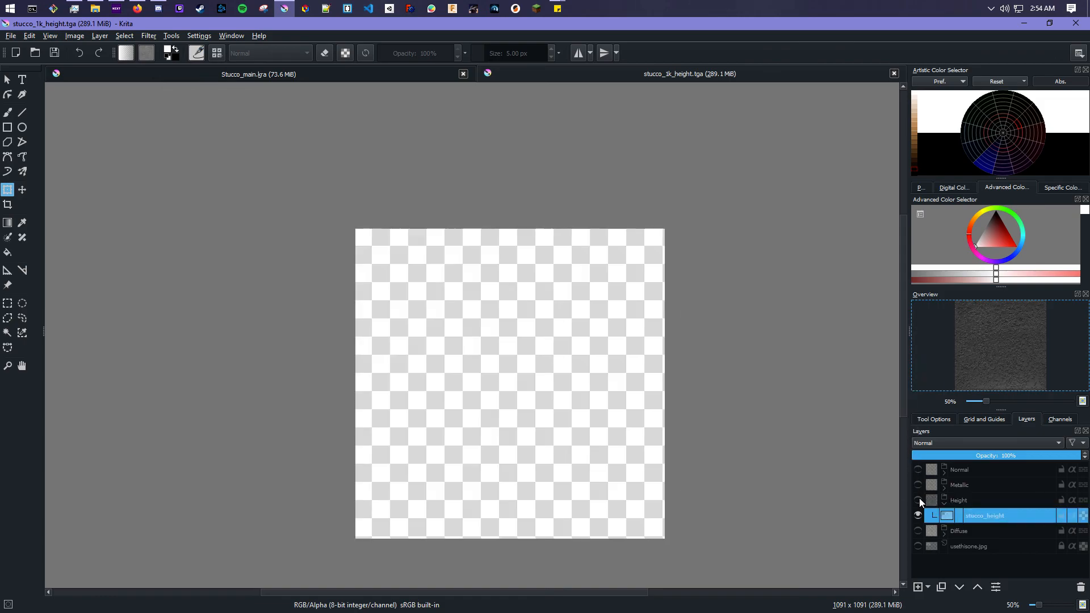
{"action": "left_click", "coordinate": [943, 498]}
{"action": "left_click", "coordinate": [942, 486]}
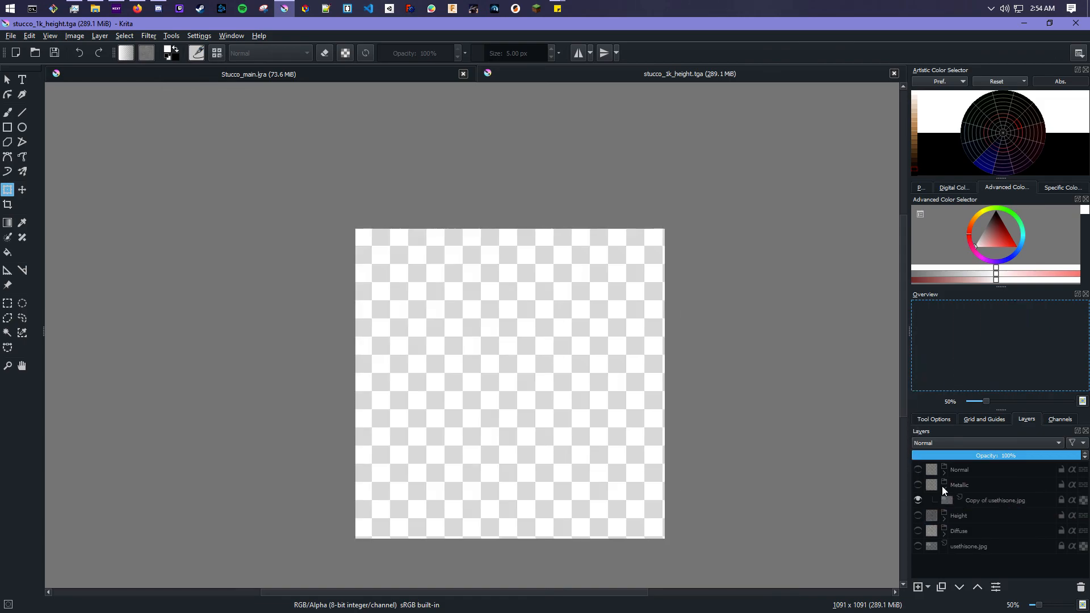
{"action": "left_click", "coordinate": [917, 484]}
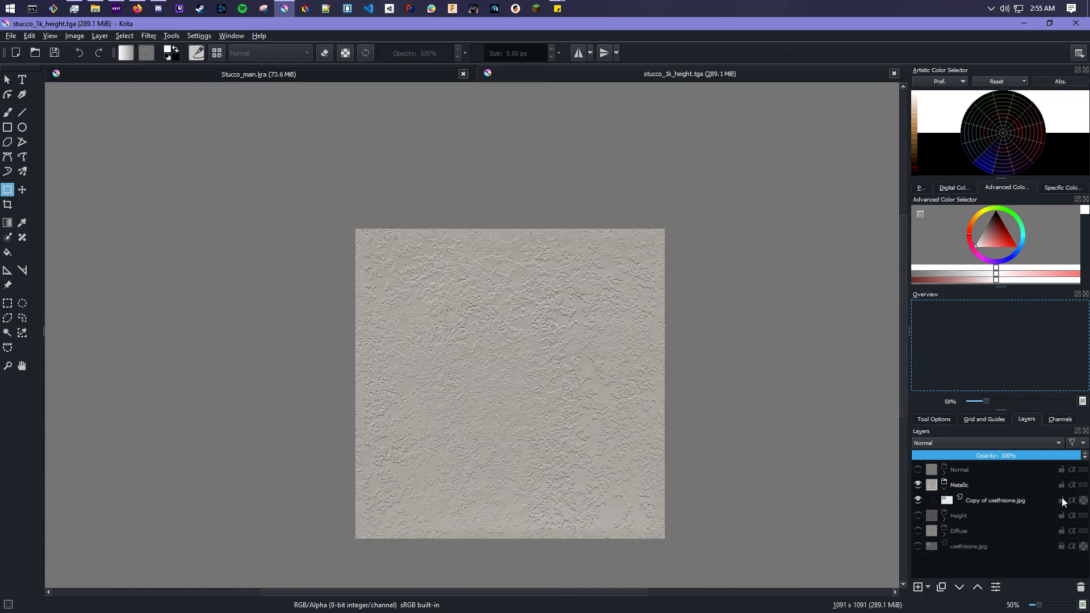
- Rename the photo copy inside the Metallic group as metallic
{"action": "double_click", "coordinate": [982, 502]}
{"action": "type", "text": "metallic"}
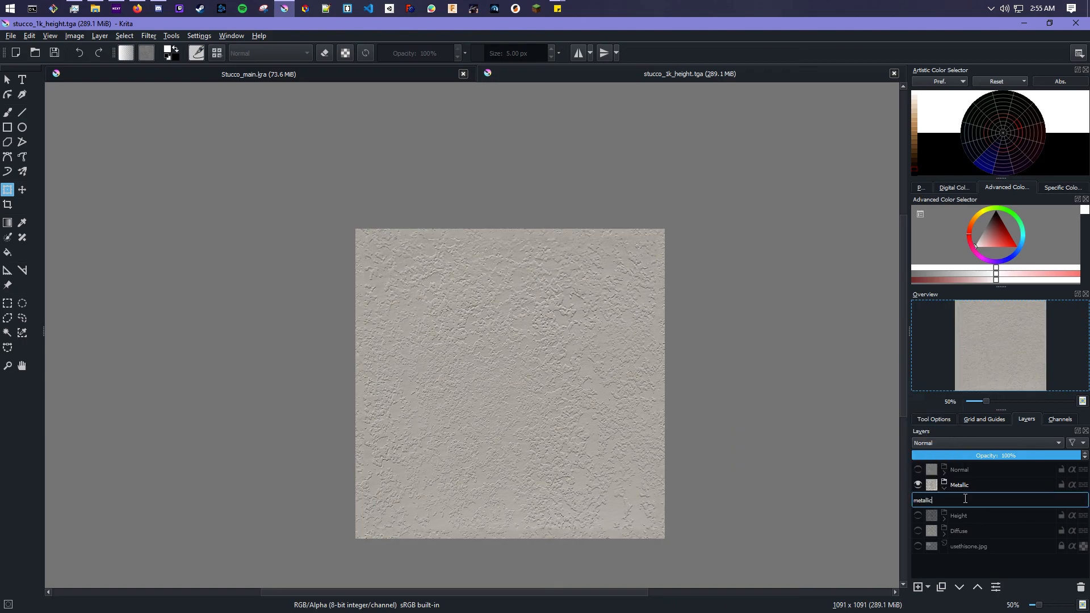
{"action": "key", "text": "Return"}
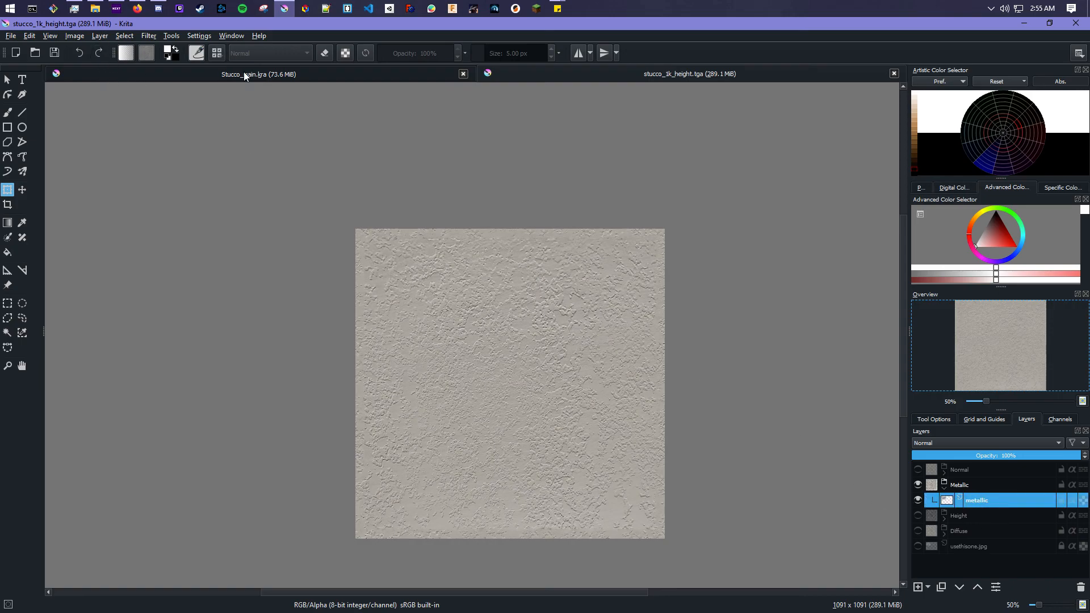
- Apply a Desaturate filter to the metallic layer using the Lightness method
{"action": "left_click", "coordinate": [150, 35]}
{"action": "mouse_move", "coordinate": [176, 62]}
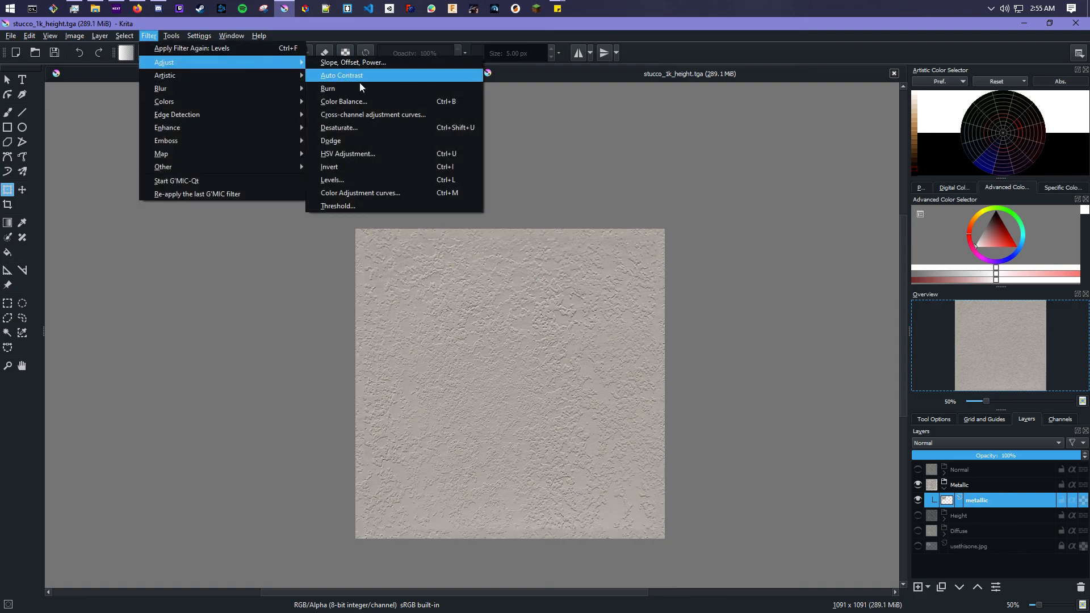
{"action": "left_click", "coordinate": [363, 126]}
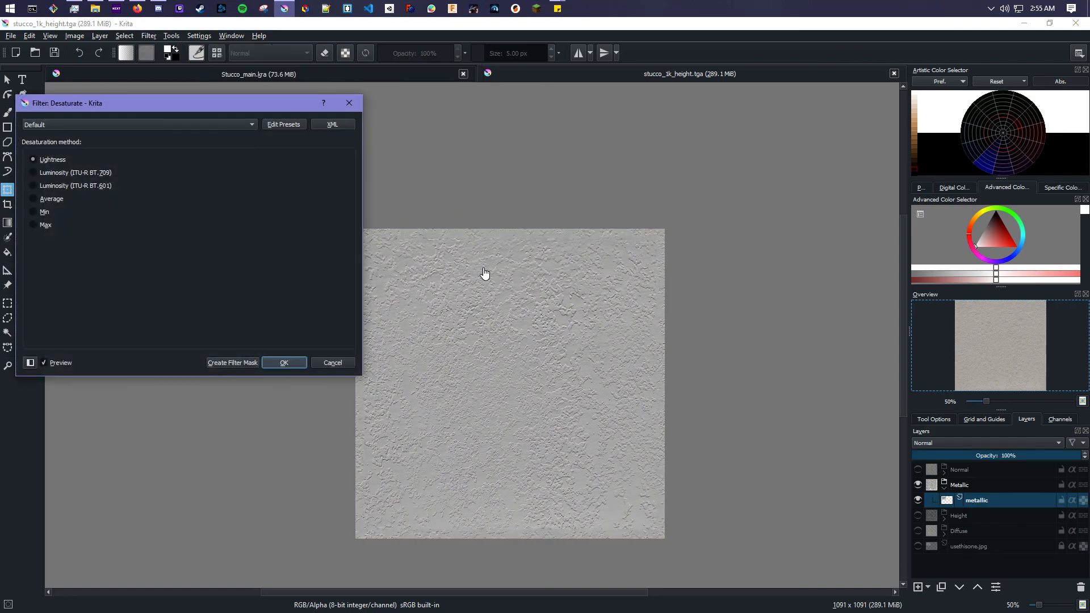
{"action": "left_click", "coordinate": [284, 364]}
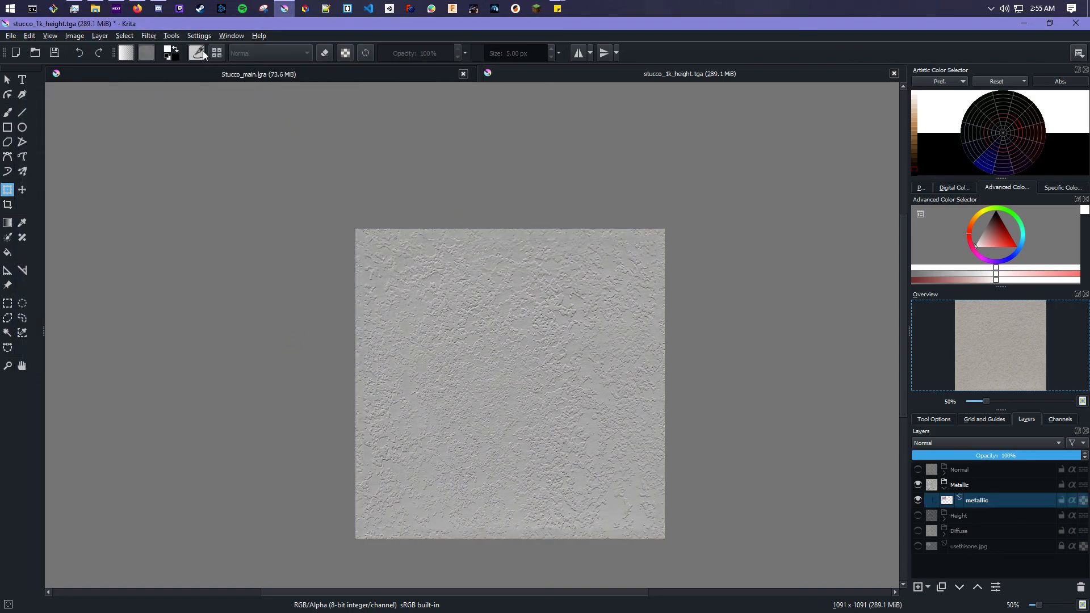
- Apply a Levels filter to the metallic layer with input black point 24 and white point 188
{"action": "left_click", "coordinate": [149, 35]}
{"action": "mouse_move", "coordinate": [184, 65]}
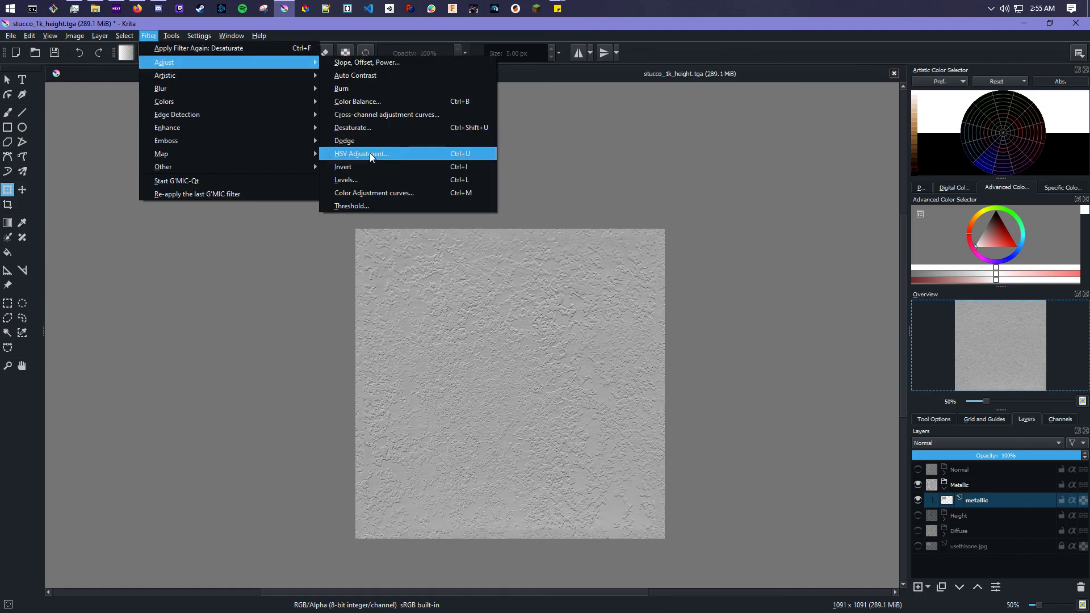
{"action": "left_click", "coordinate": [370, 180]}
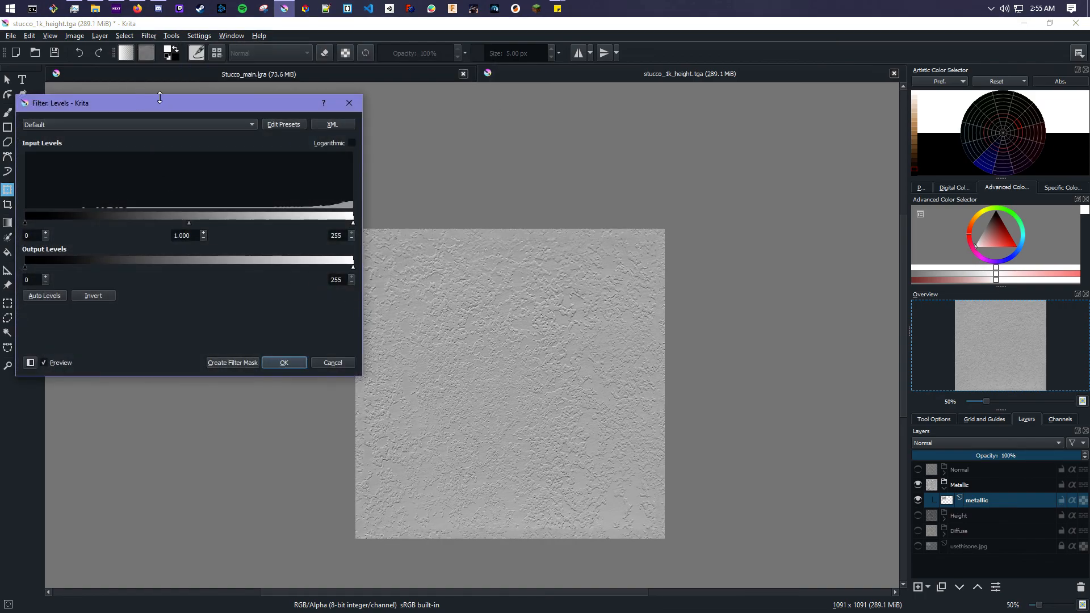
{"action": "mouse_move", "coordinate": [162, 101]}
{"action": "left_mouse_down"}
{"action": "mouse_move", "coordinate": [182, 115]}
{"action": "mouse_move", "coordinate": [169, 110]}
{"action": "left_mouse_up"}
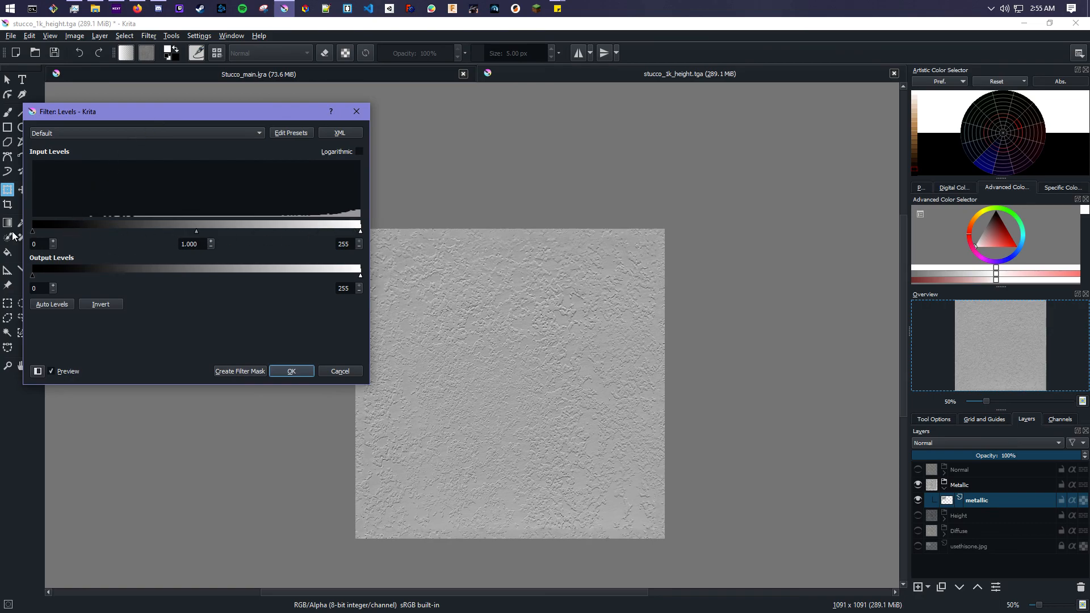
{"action": "left_click_drag", "start_coordinate": [32, 229], "coordinate": [63, 232]}
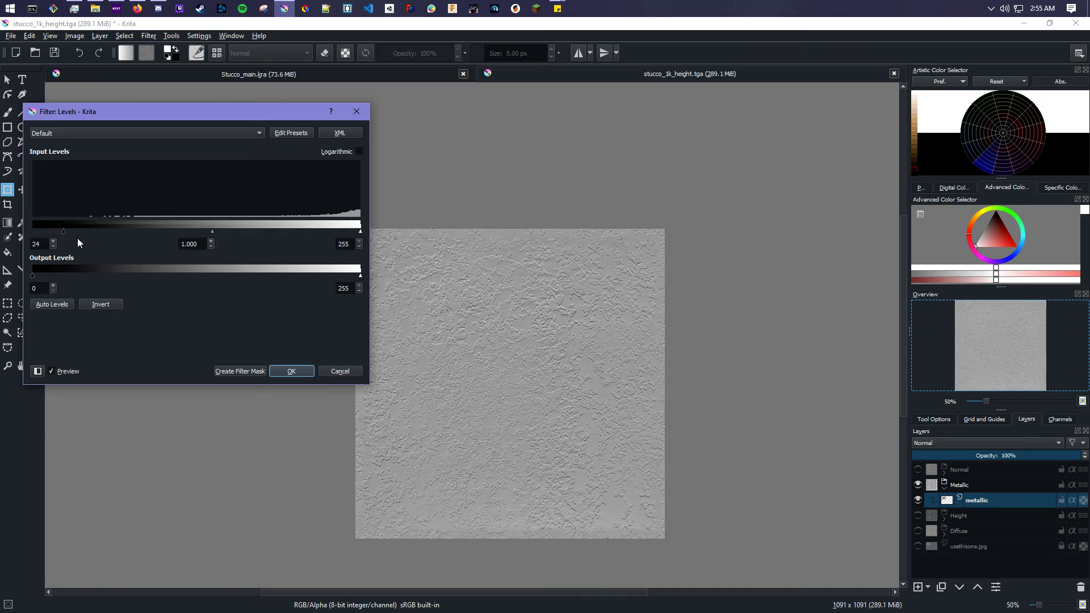
{"action": "mouse_move", "coordinate": [360, 230]}
{"action": "left_mouse_down"}
{"action": "mouse_move", "coordinate": [195, 229]}
{"action": "mouse_move", "coordinate": [274, 230]}
{"action": "left_mouse_up"}
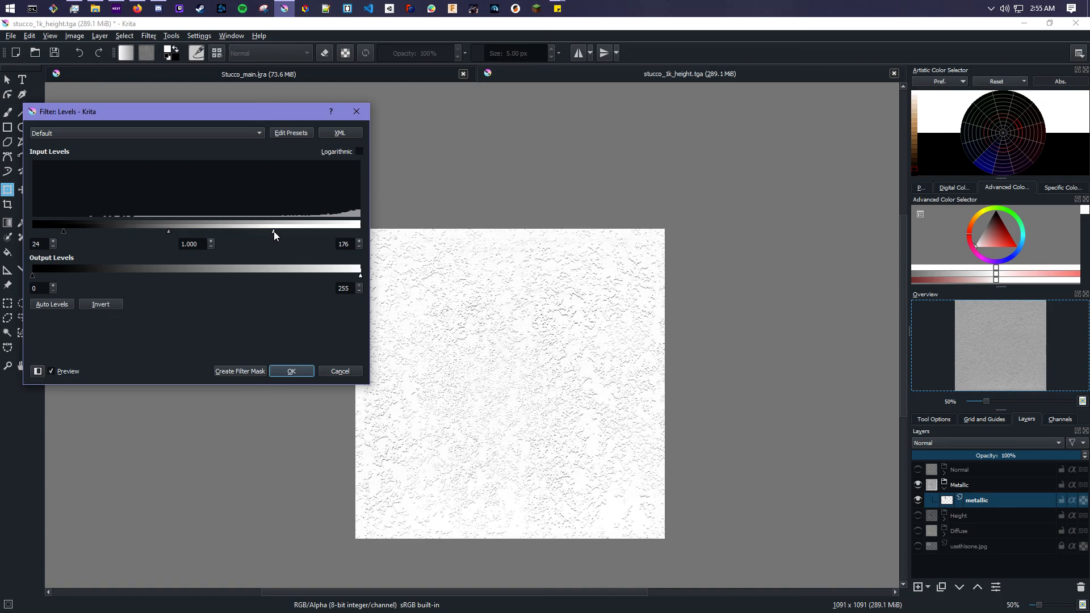
{"action": "left_click", "coordinate": [293, 370]}
- Save the document as stucco_1k_metallict.tga, accepting the TGA warning
{"action": "left_click", "coordinate": [10, 35]}
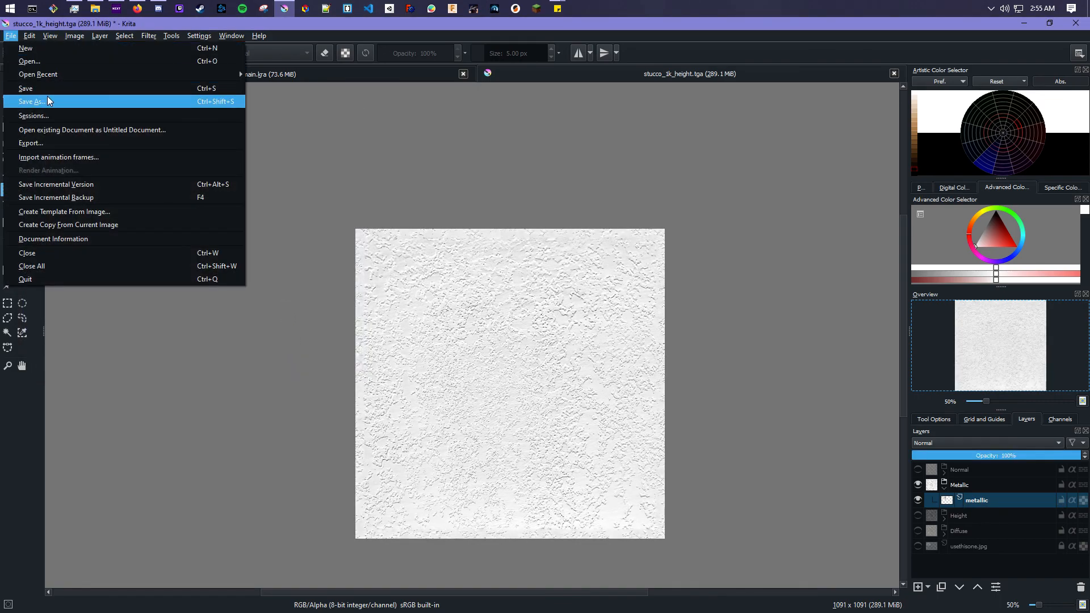
{"action": "left_click", "coordinate": [46, 100]}
{"action": "left_click", "coordinate": [455, 410]}
{"action": "left_click_drag", "start_coordinate": [455, 409], "coordinate": [439, 408]}
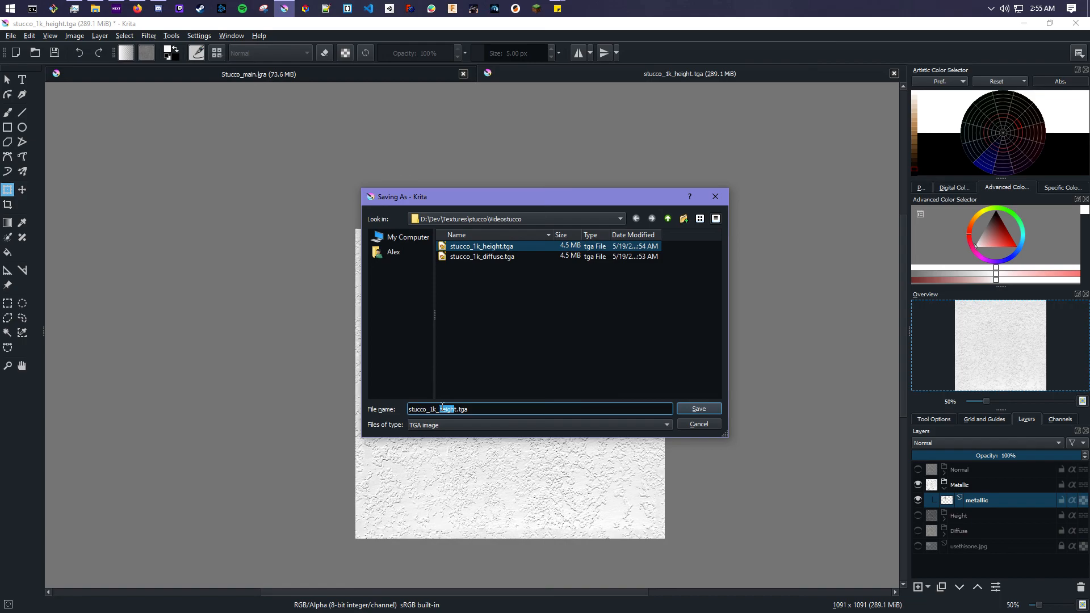
{"action": "type", "text": "metall"}
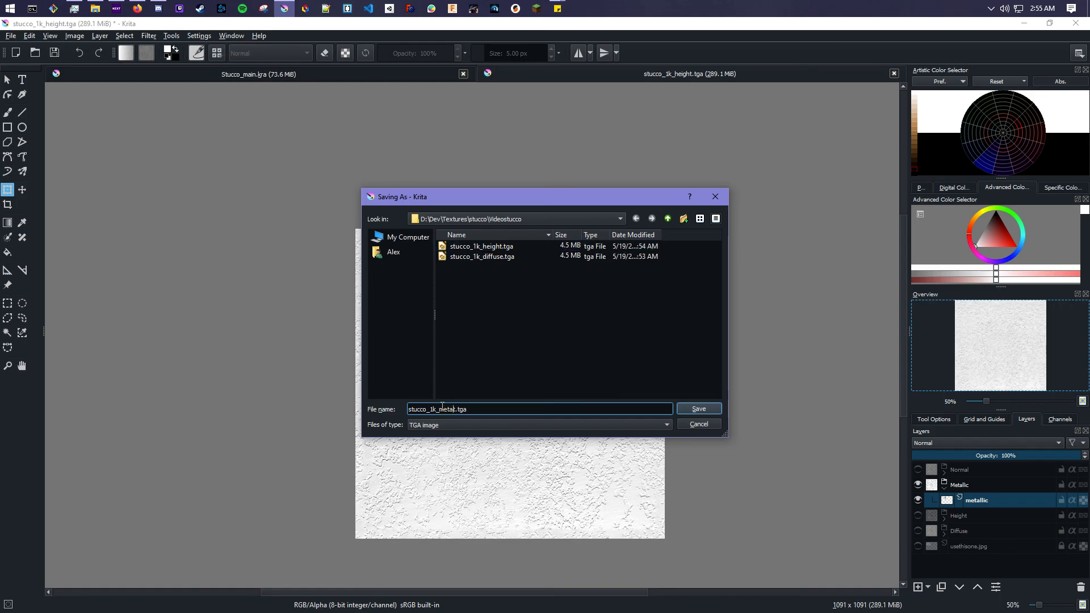
{"action": "type", "text": "ict"}
{"action": "key", "text": "Return"}
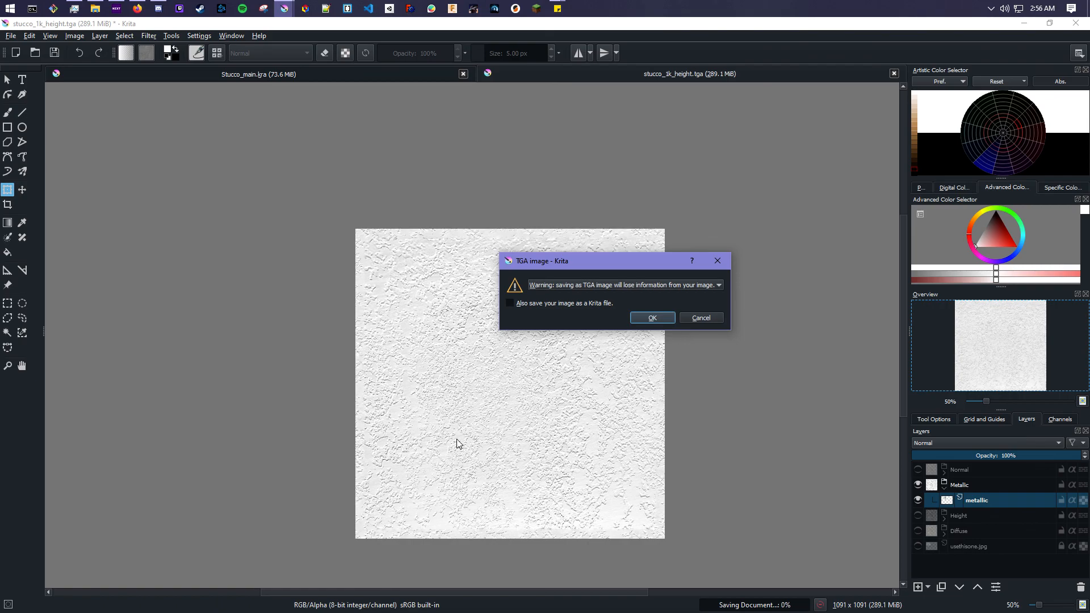
{"action": "left_click", "coordinate": [653, 319]}
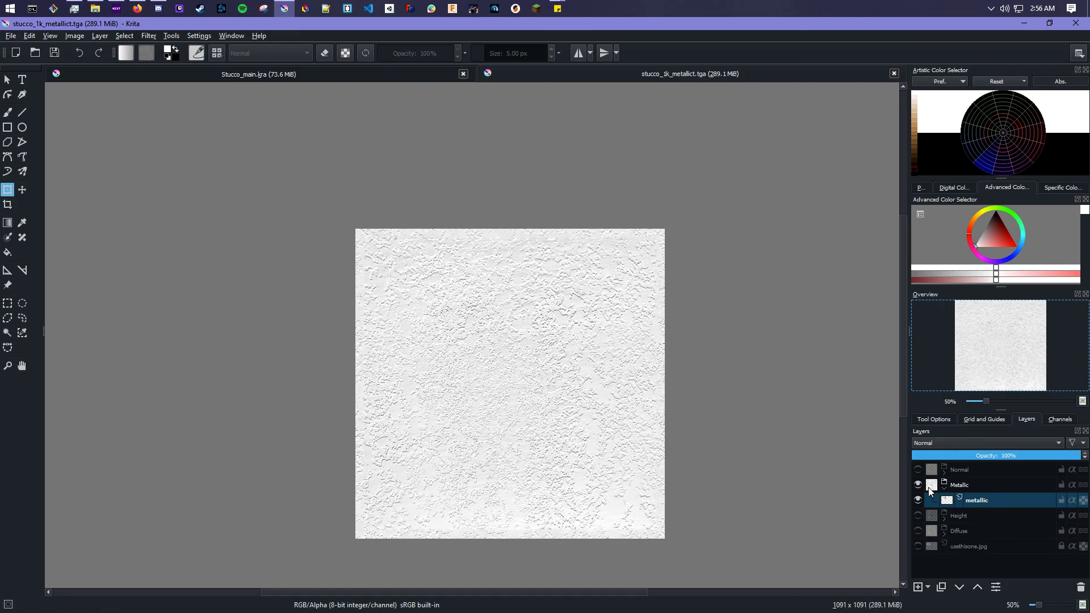
- Hide and collapse the Metallic group, then make the Normal group visible and expand it
{"action": "left_click", "coordinate": [916, 484]}
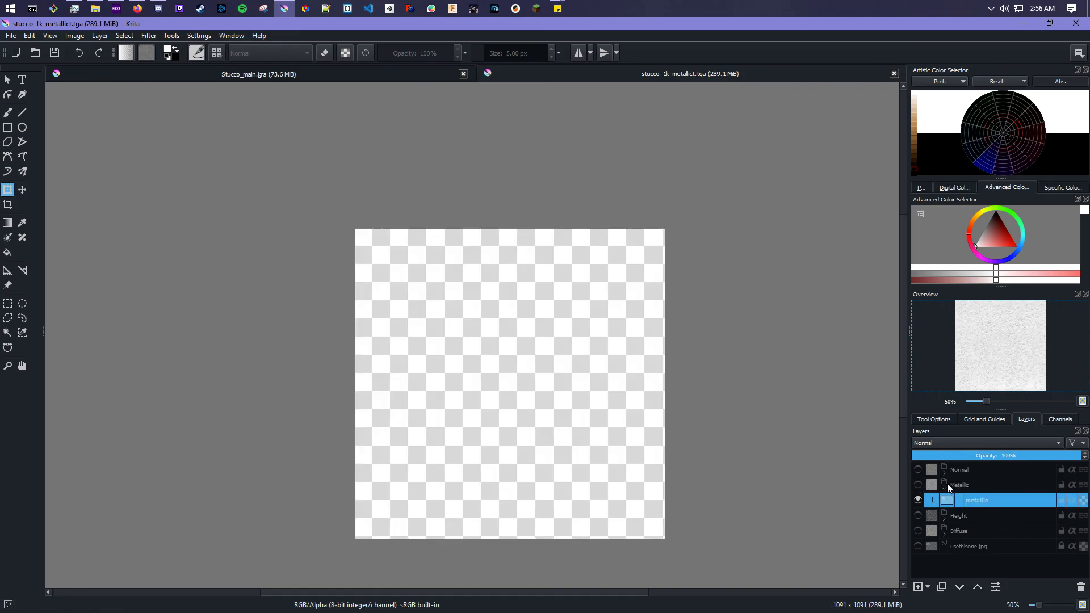
{"action": "left_click", "coordinate": [944, 487]}
{"action": "left_click", "coordinate": [917, 469]}
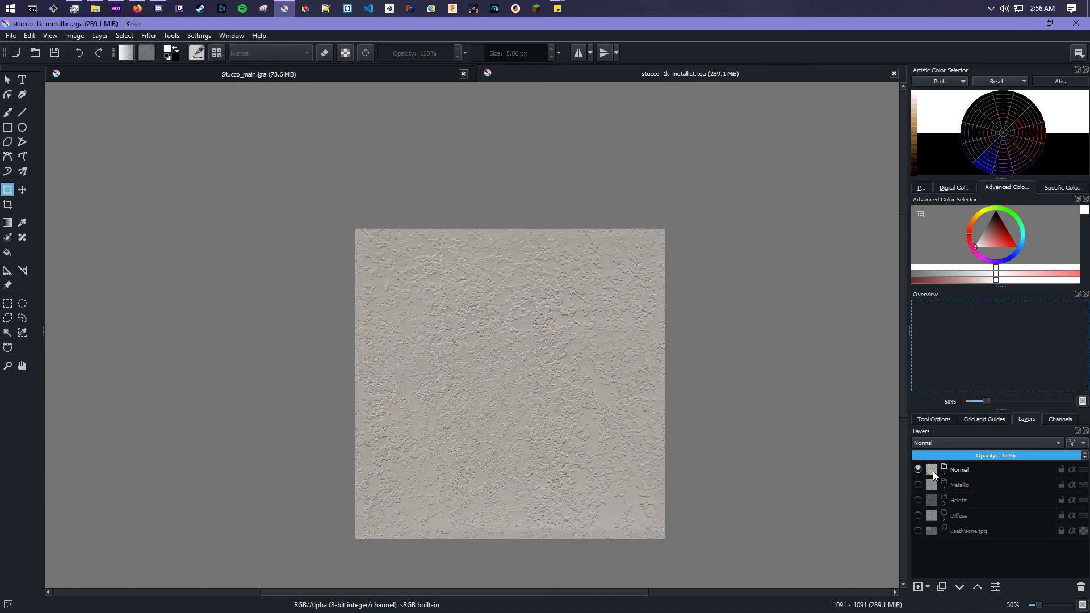
{"action": "left_click", "coordinate": [944, 472]}
- Rename the photo copy inside the Normal group as stucco_metallic
{"action": "double_click", "coordinate": [981, 483]}
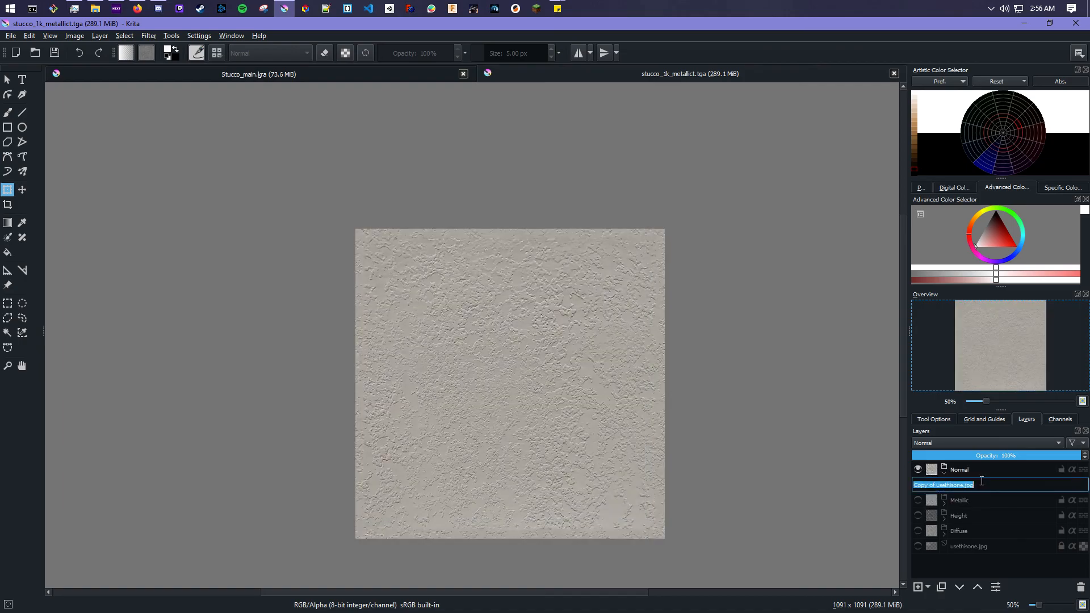
{"action": "type", "text": "stucco_metallic"}
{"action": "key", "text": "Return"}
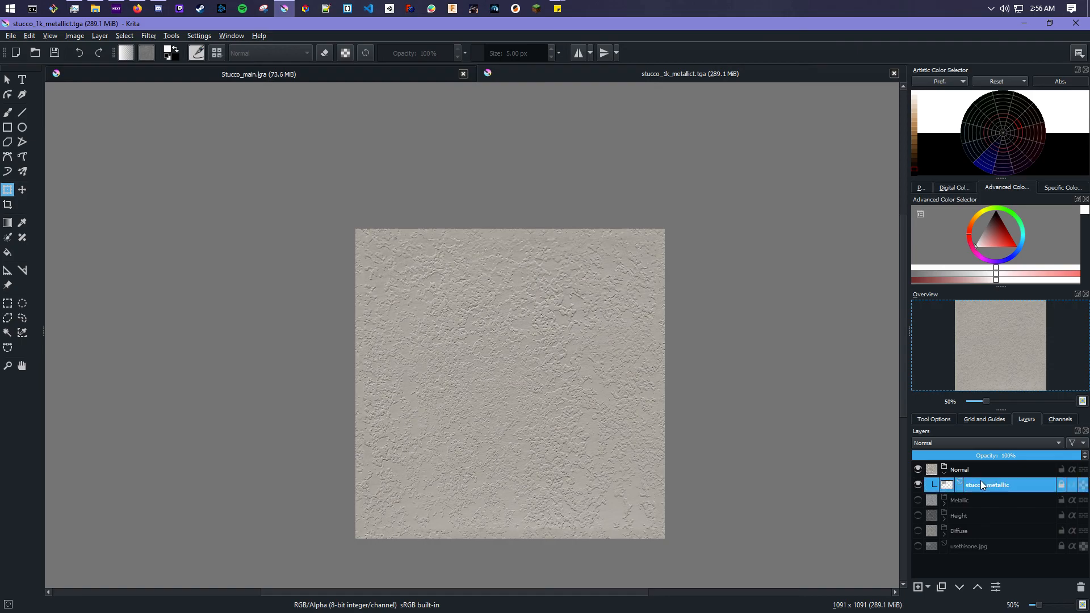
- Try to apply the Height to Normal Map edge detection filter to the stucco_metallic layer
{"action": "left_click", "coordinate": [149, 36]}
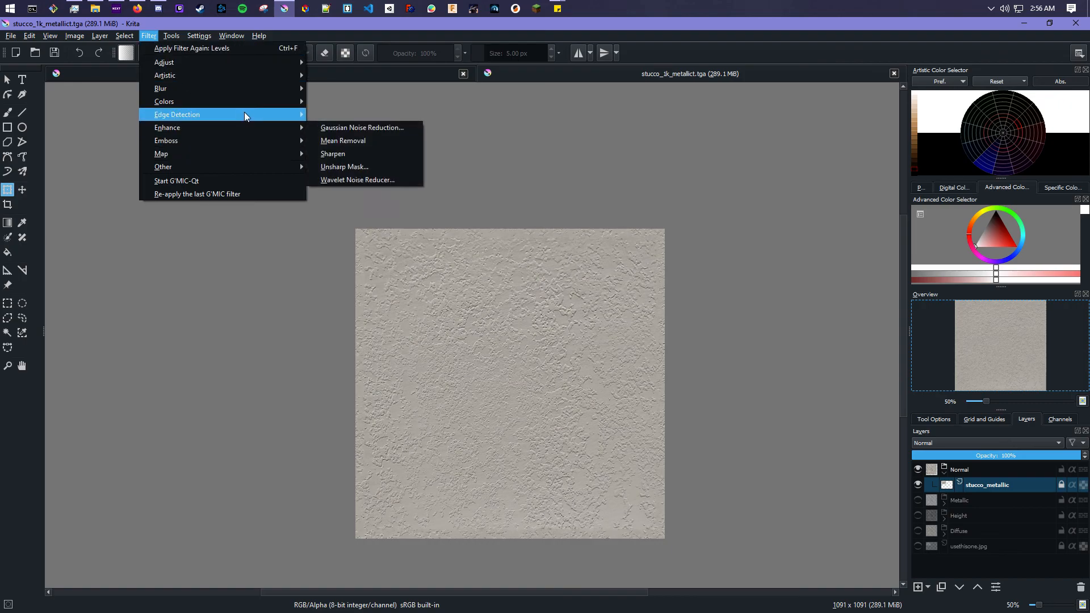
{"action": "mouse_move", "coordinate": [244, 111]}
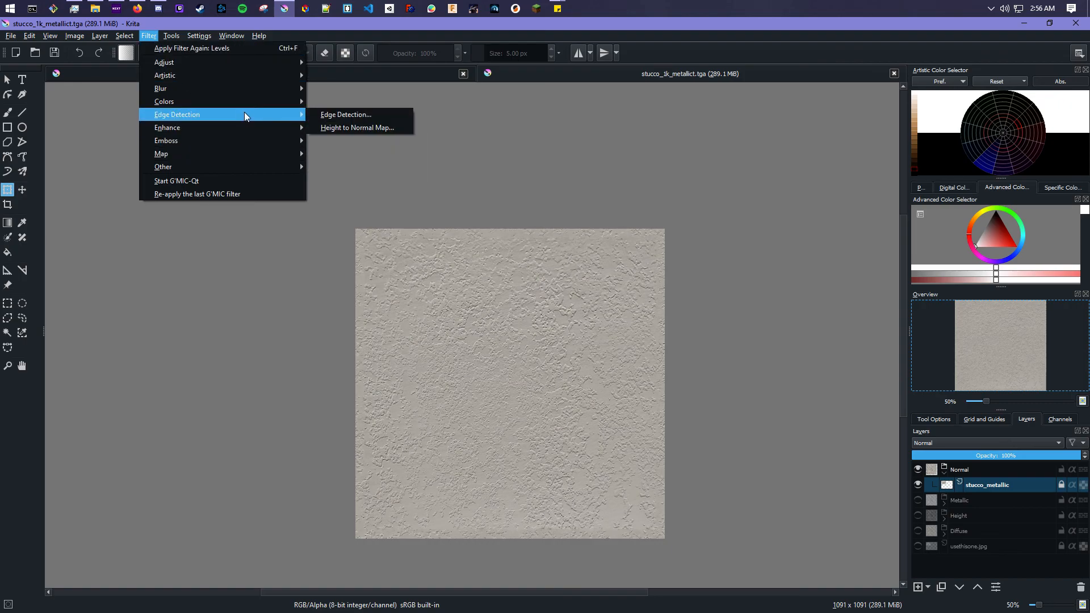
{"action": "left_click", "coordinate": [349, 126]}
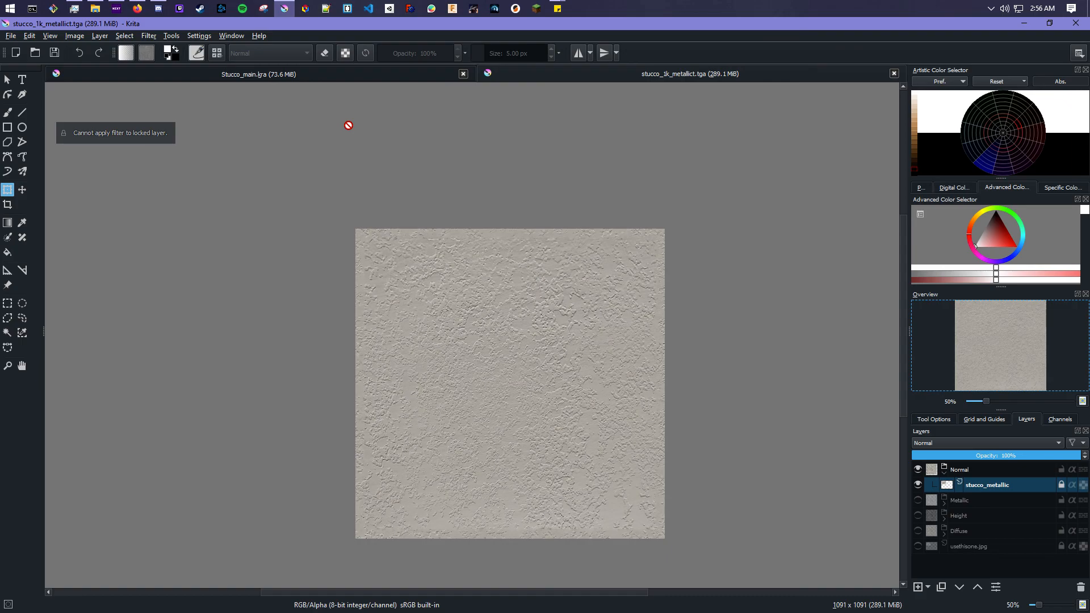
- Unlock the stucco_metallic layer and apply the Height to Normal Map filter using Sobel on the Blue channel
{"action": "left_click", "coordinate": [1059, 483]}
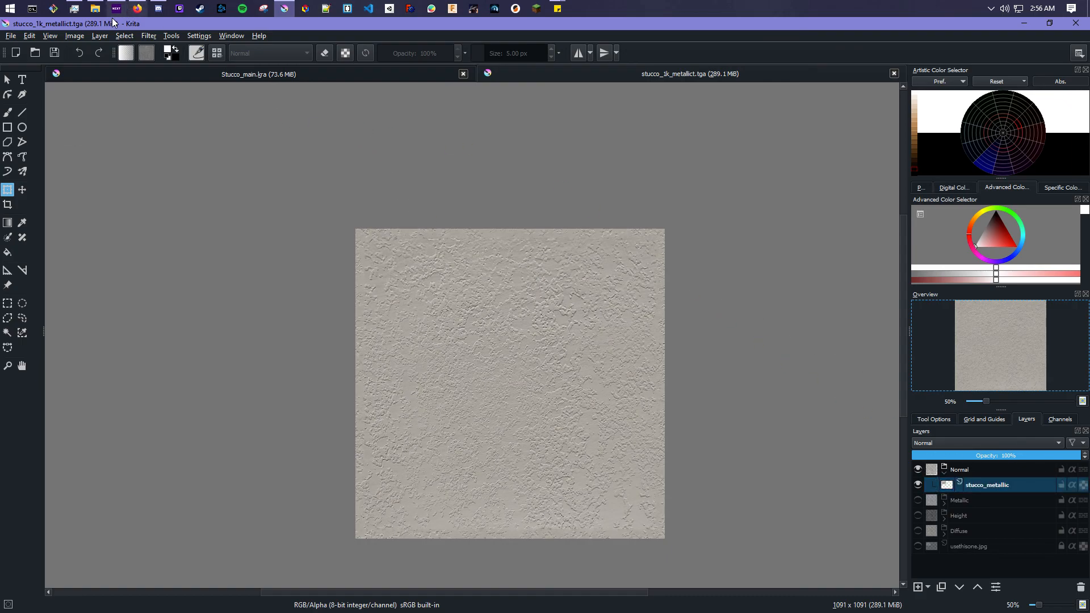
{"action": "left_click", "coordinate": [149, 36]}
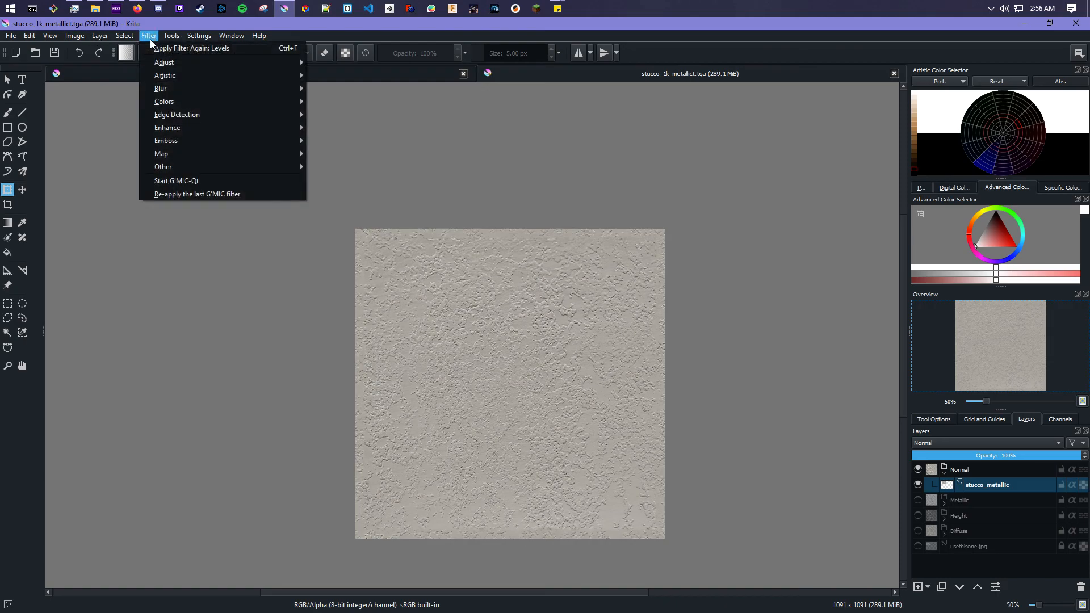
{"action": "mouse_move", "coordinate": [213, 120]}
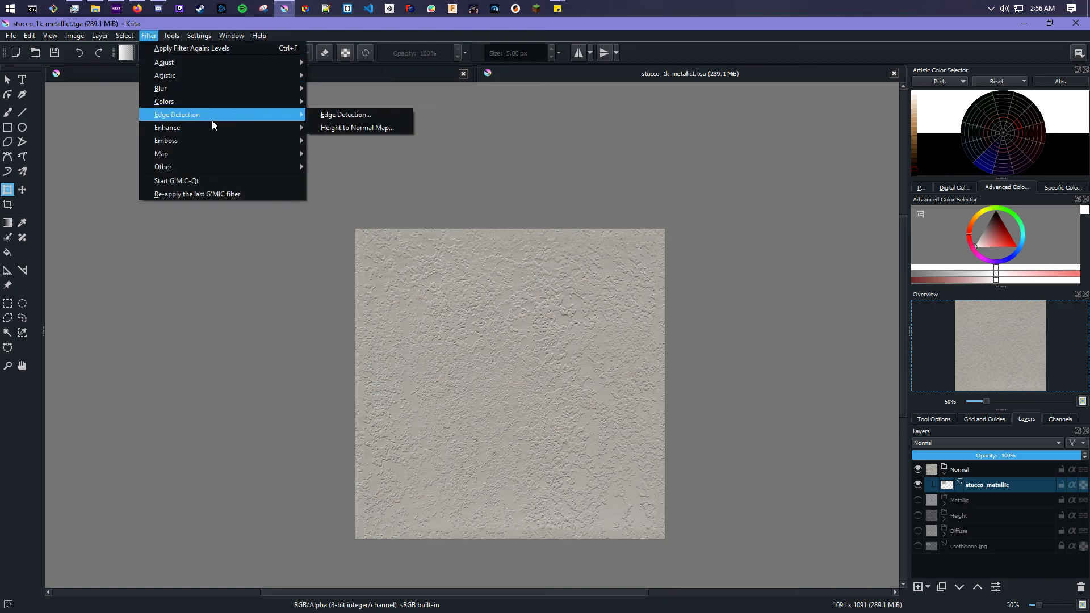
{"action": "left_click", "coordinate": [350, 127]}
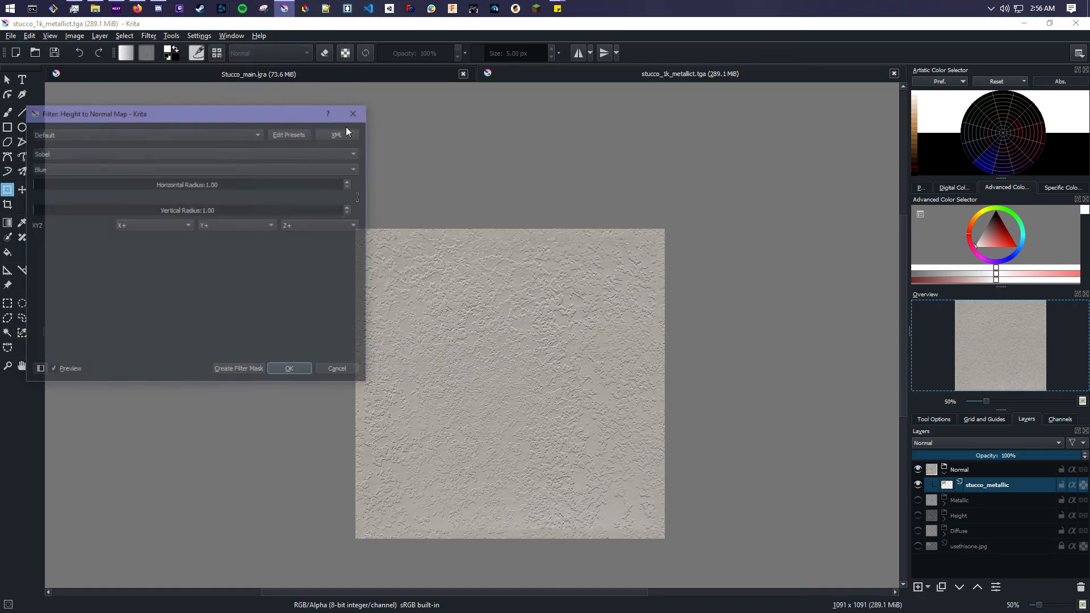
{"action": "mouse_move", "coordinate": [240, 118]}
{"action": "left_mouse_down"}
{"action": "mouse_move", "coordinate": [283, 115]}
{"action": "mouse_move", "coordinate": [238, 139]}
{"action": "mouse_move", "coordinate": [246, 131]}
{"action": "left_mouse_up"}
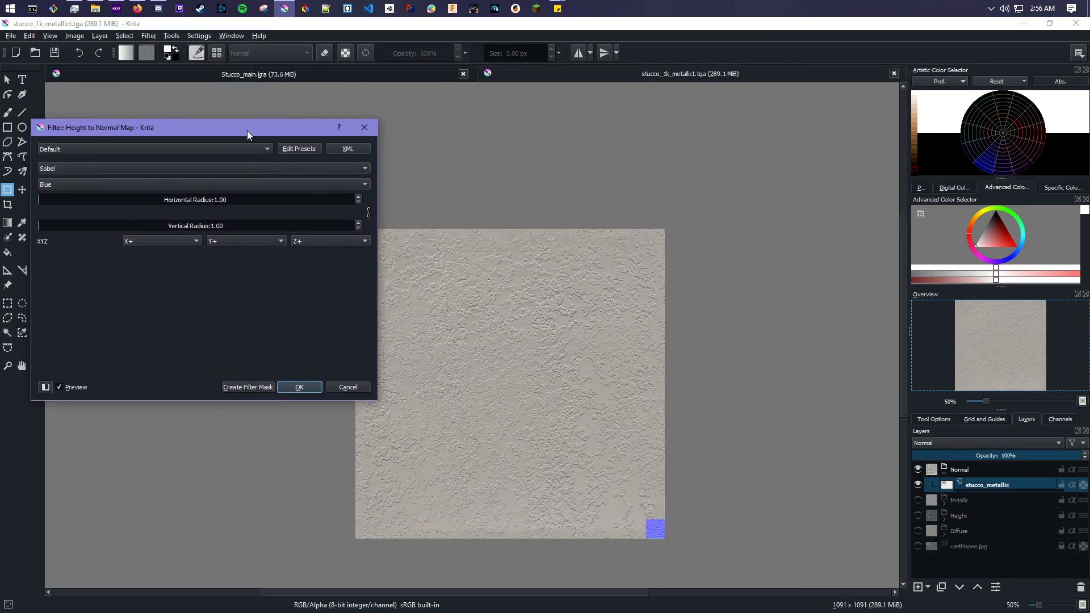
{"action": "left_click", "coordinate": [283, 167]}
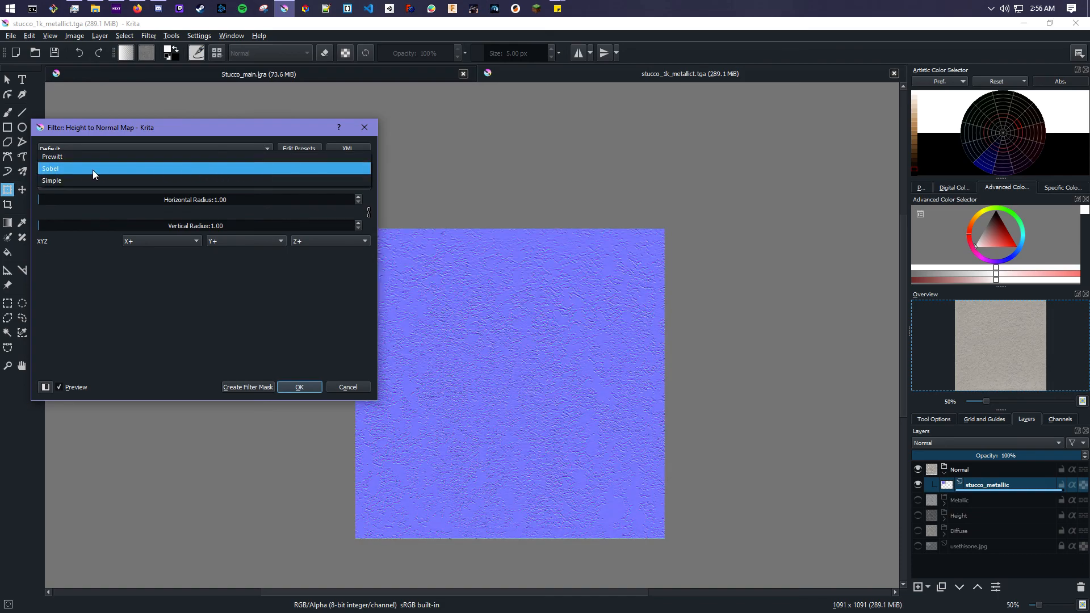
{"action": "left_click", "coordinate": [84, 169]}
{"action": "left_click", "coordinate": [130, 168]}
{"action": "left_click", "coordinate": [102, 182]}
{"action": "left_click", "coordinate": [121, 169]}
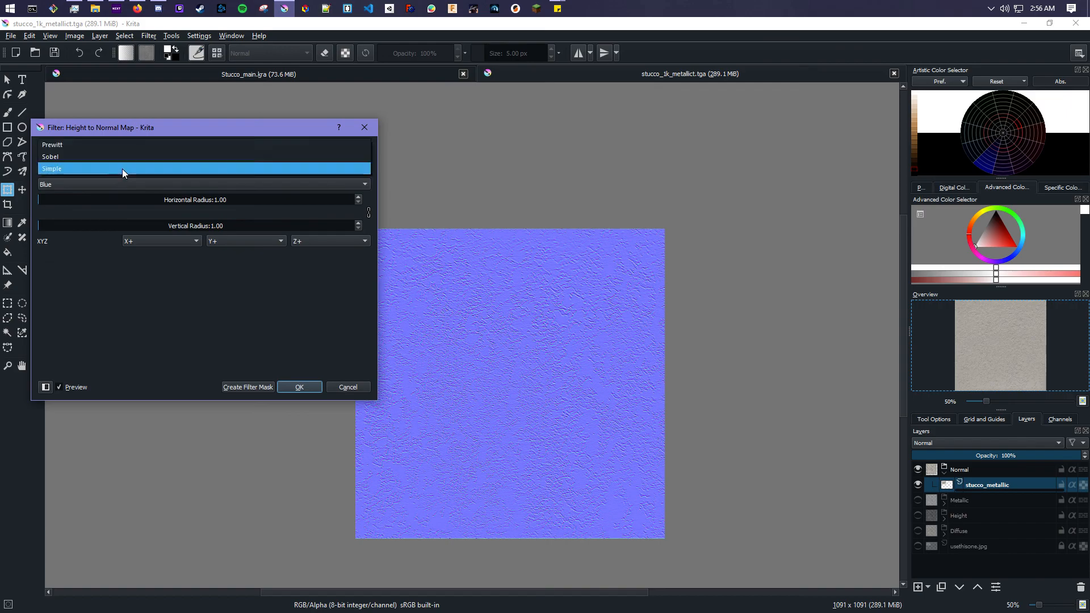
{"action": "left_click", "coordinate": [122, 161]}
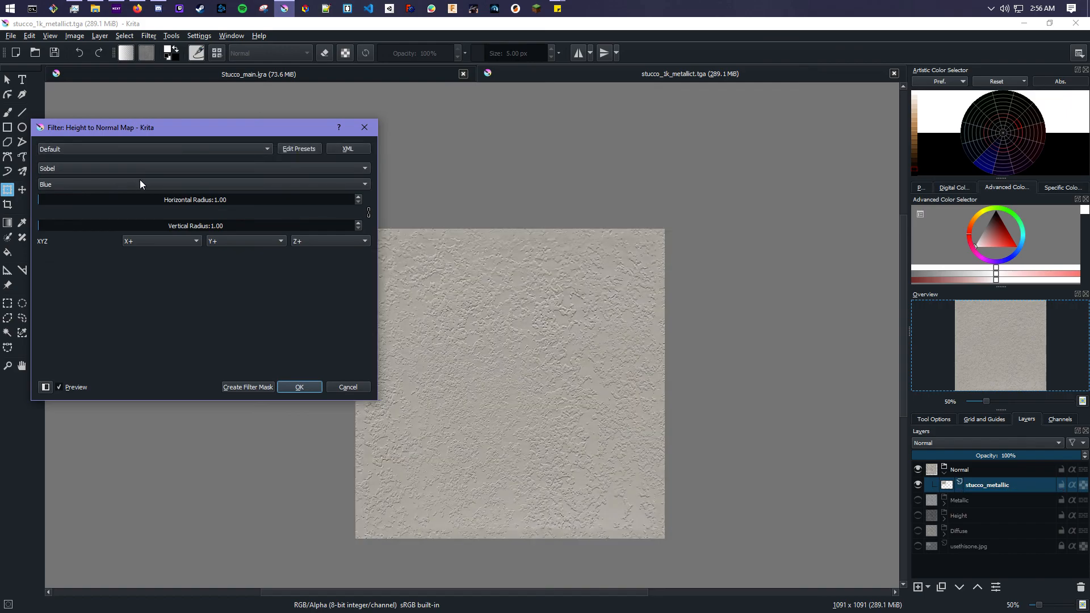
{"action": "left_click", "coordinate": [145, 185]}
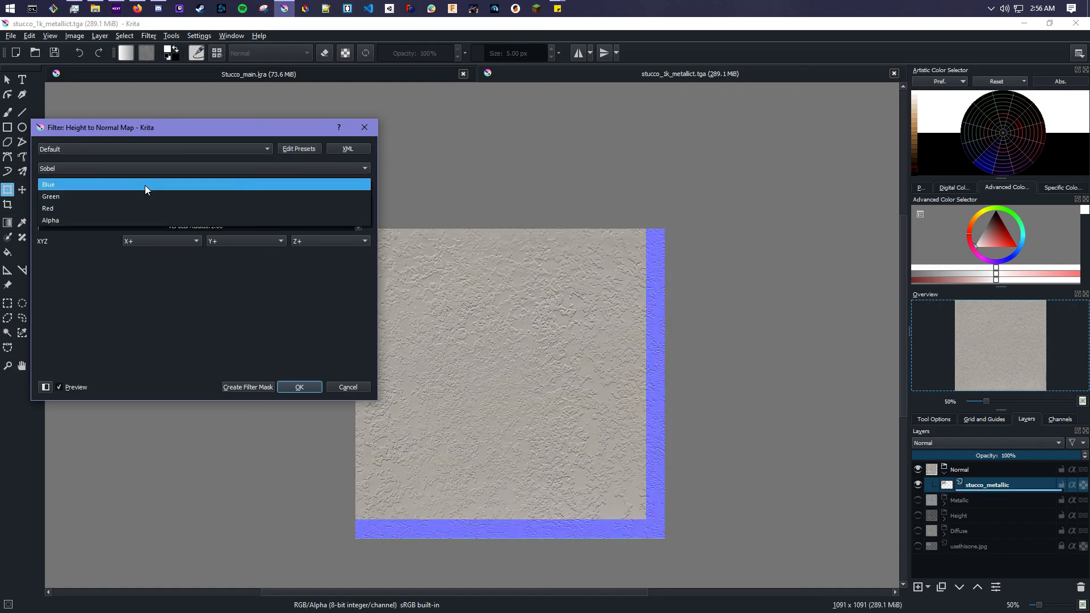
{"action": "left_click", "coordinate": [145, 185]}
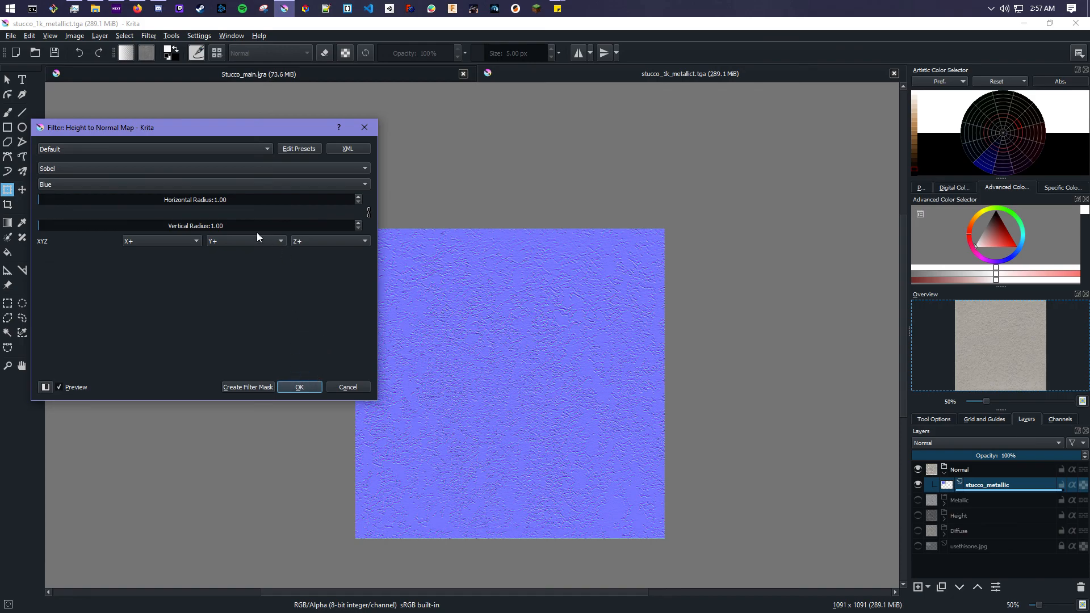
{"action": "left_click", "coordinate": [299, 388]}
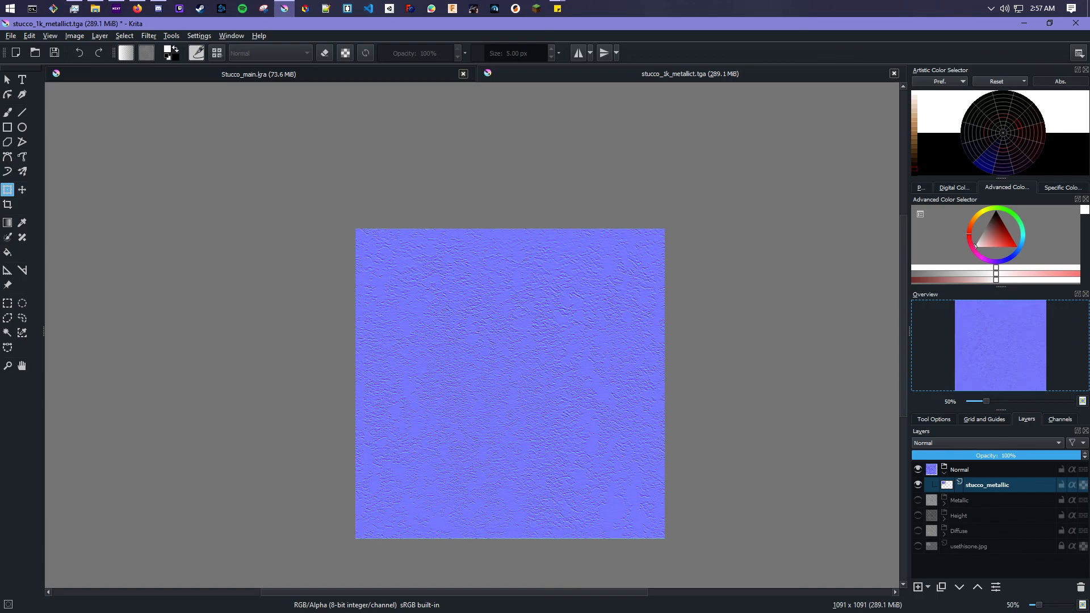
- Save the document as stucco_1k_normal.tga, accepting the TGA warning
{"action": "left_click", "coordinate": [11, 36]}
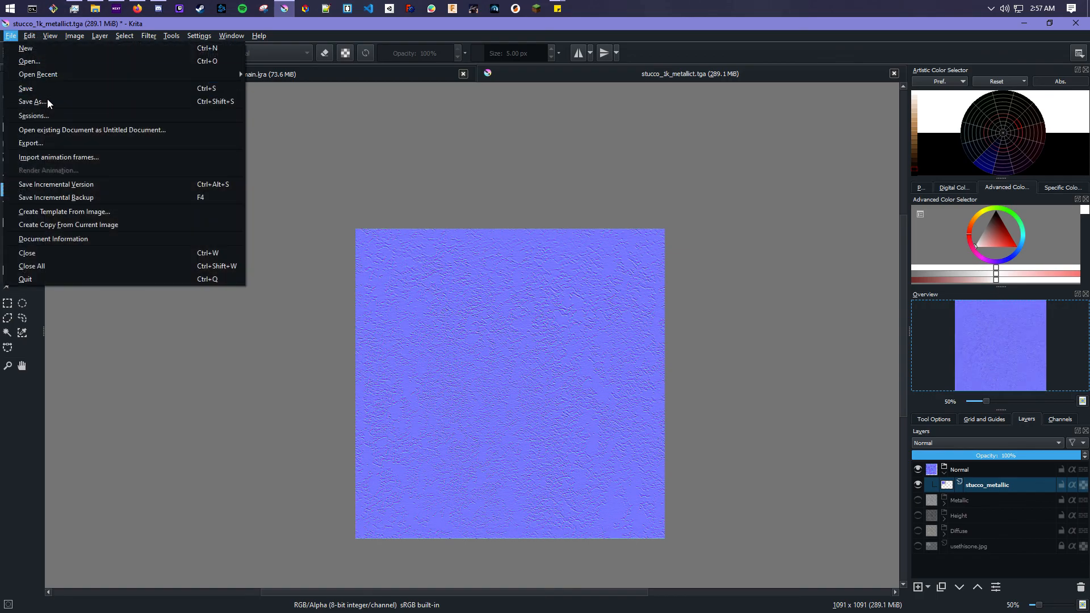
{"action": "left_click", "coordinate": [49, 103]}
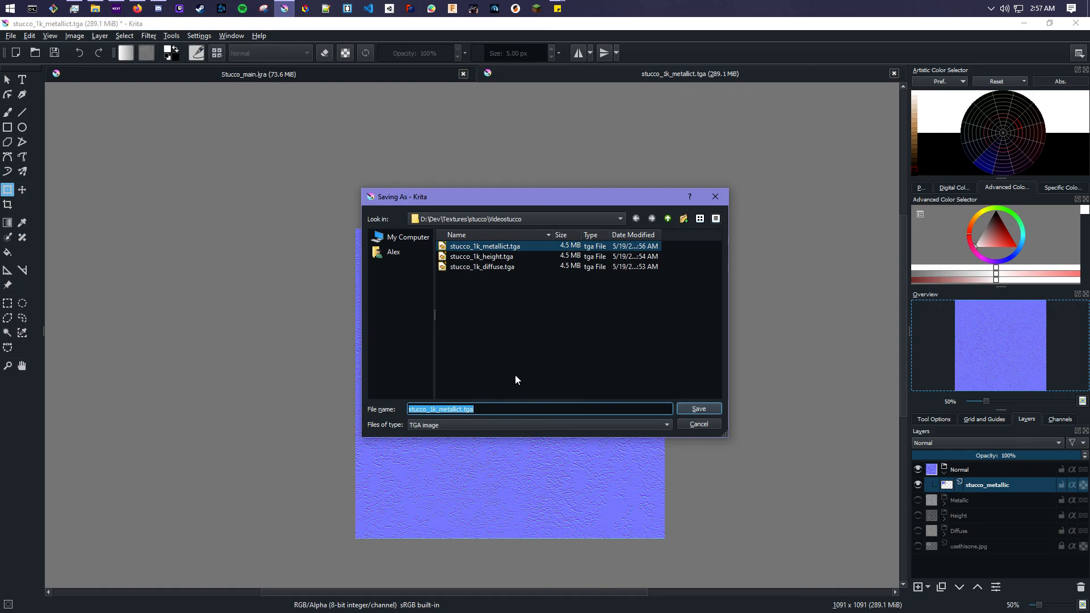
{"action": "left_click", "coordinate": [460, 410]}
{"action": "left_click_drag", "start_coordinate": [461, 410], "coordinate": [440, 418]}
{"action": "type", "text": "nor"}
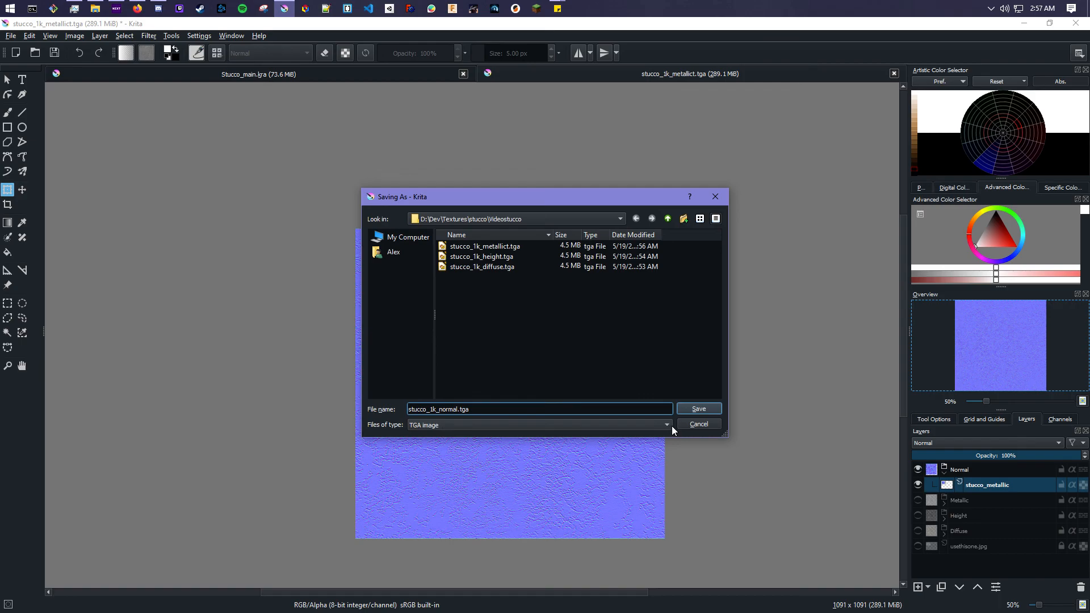
{"action": "left_click", "coordinate": [692, 408]}
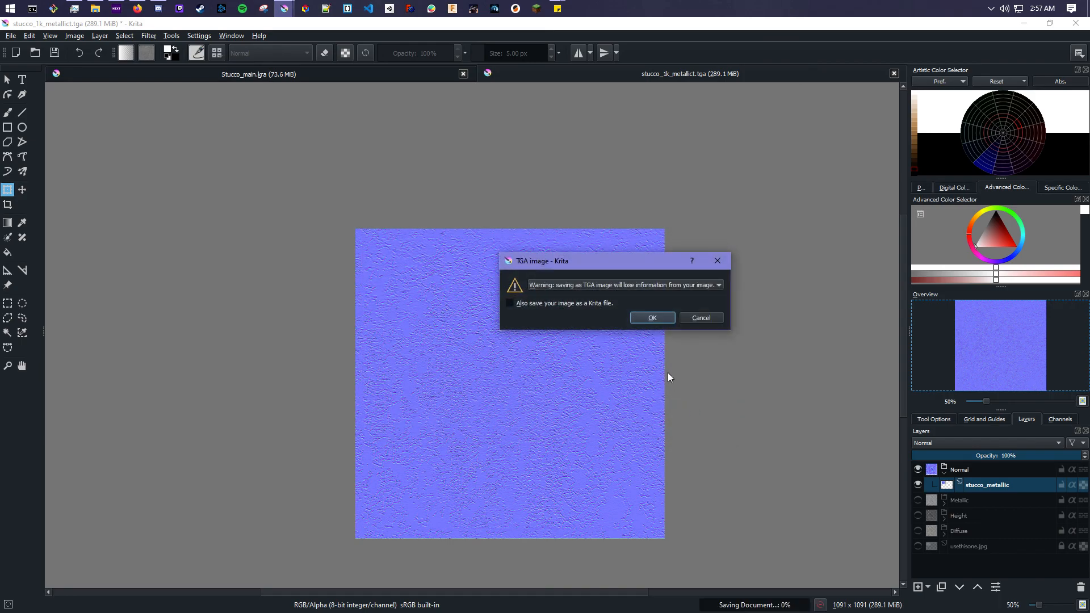
{"action": "left_click", "coordinate": [639, 317]}
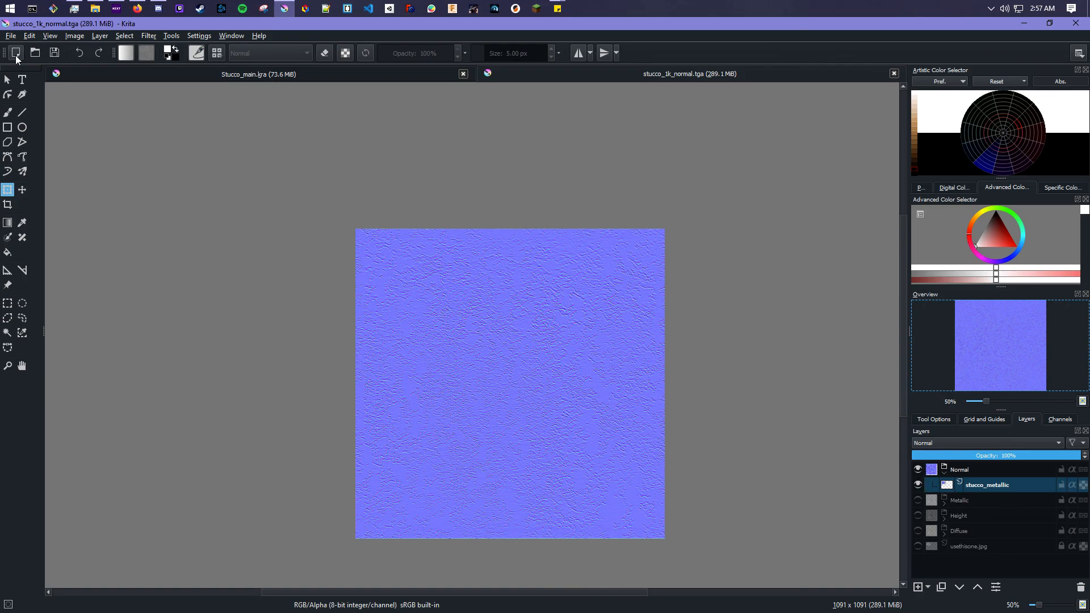
- Save the document as a Krita document over stucco_1k.kra, confirming the replacement
{"action": "left_click", "coordinate": [11, 35]}
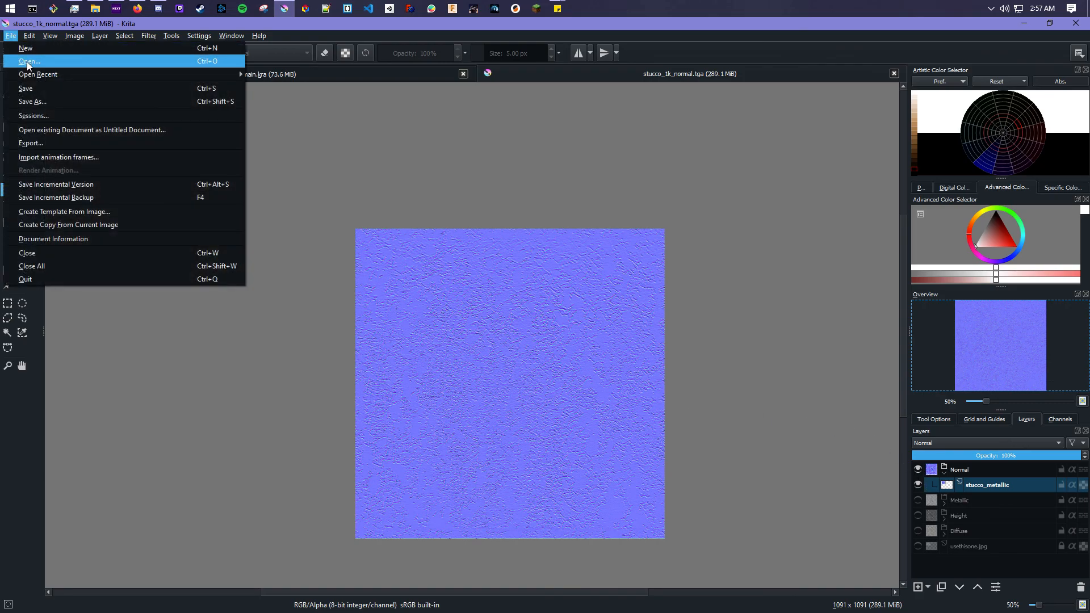
{"action": "left_click", "coordinate": [41, 100]}
{"action": "left_click", "coordinate": [513, 306]}
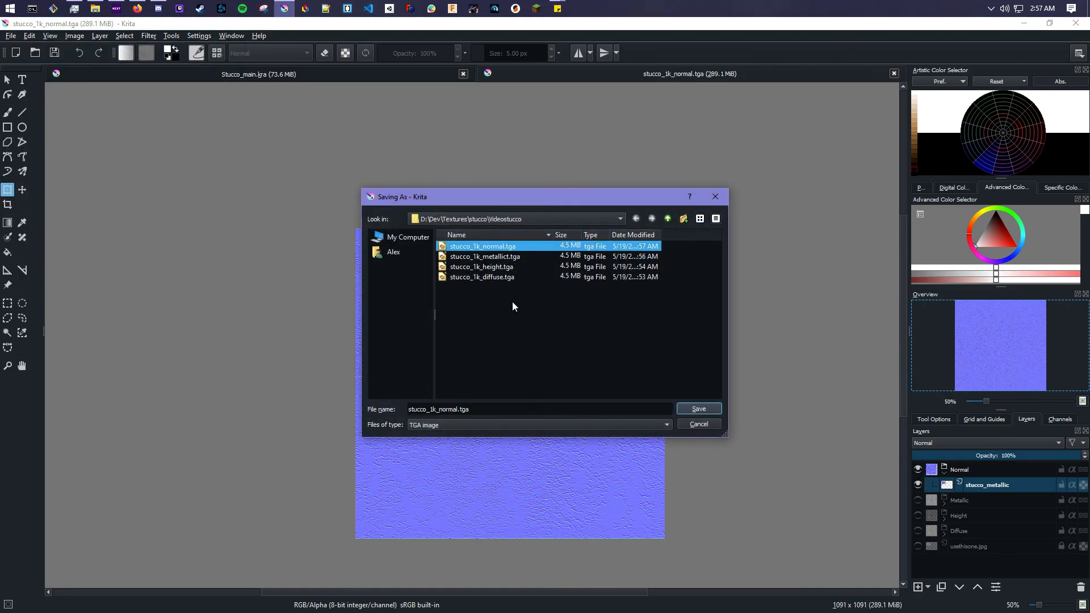
{"action": "left_click", "coordinate": [529, 427]}
{"action": "left_click", "coordinate": [447, 182]}
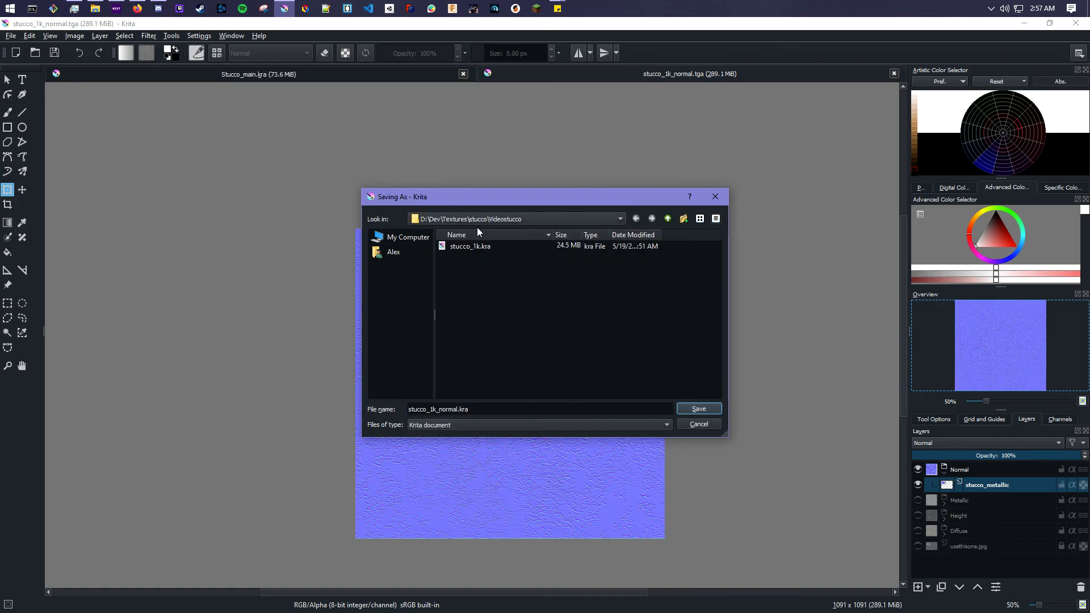
{"action": "left_click", "coordinate": [486, 244]}
{"action": "left_click", "coordinate": [704, 408]}
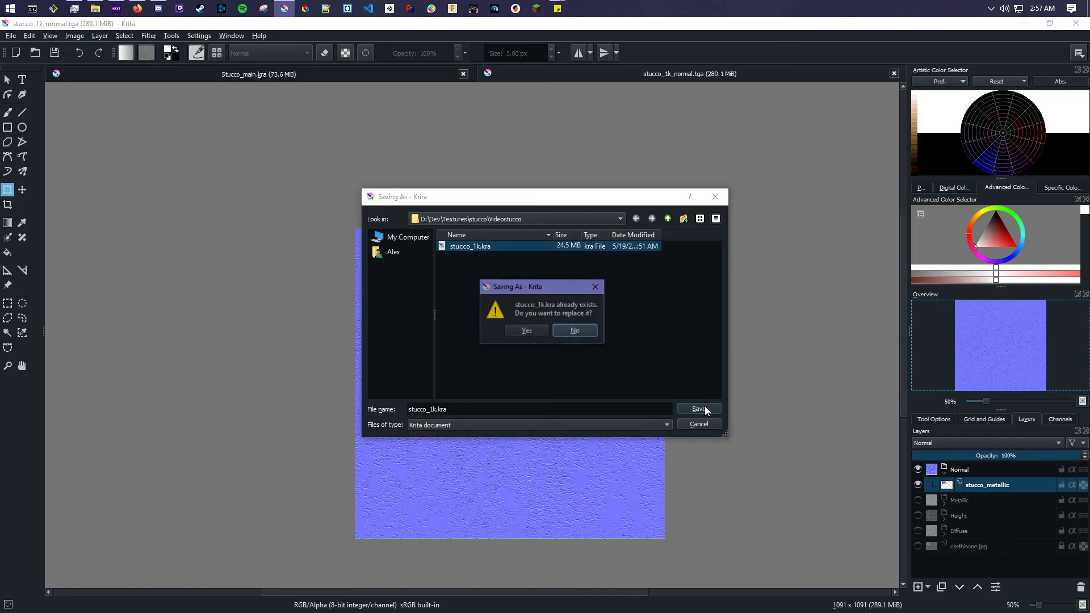
{"action": "left_click", "coordinate": [527, 331]}
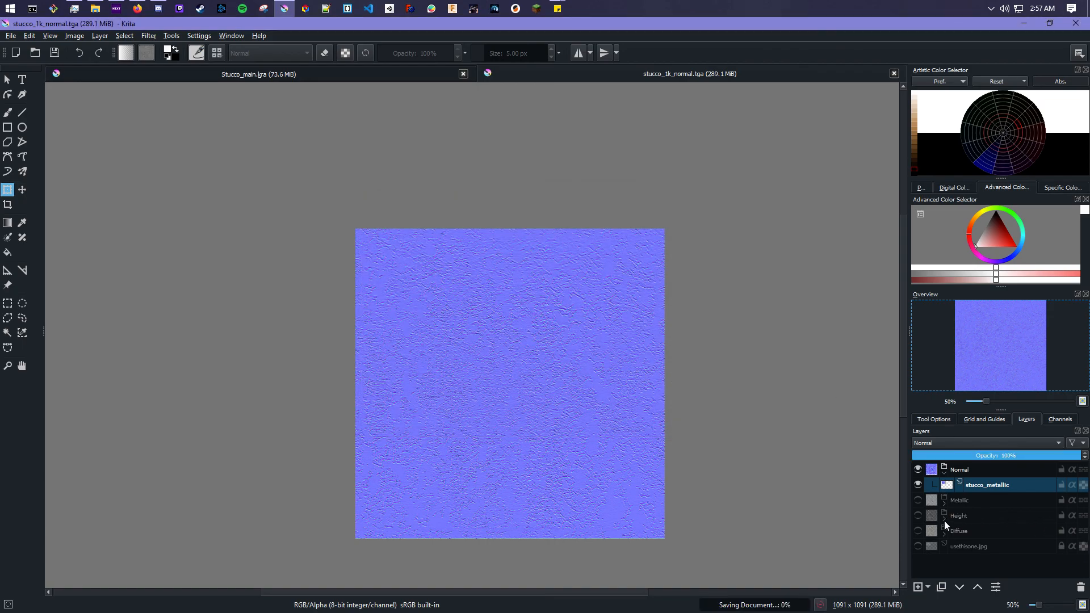
- Hide the Normal group and briefly toggle the Metallic group's visibility on and off
{"action": "left_click", "coordinate": [919, 471]}
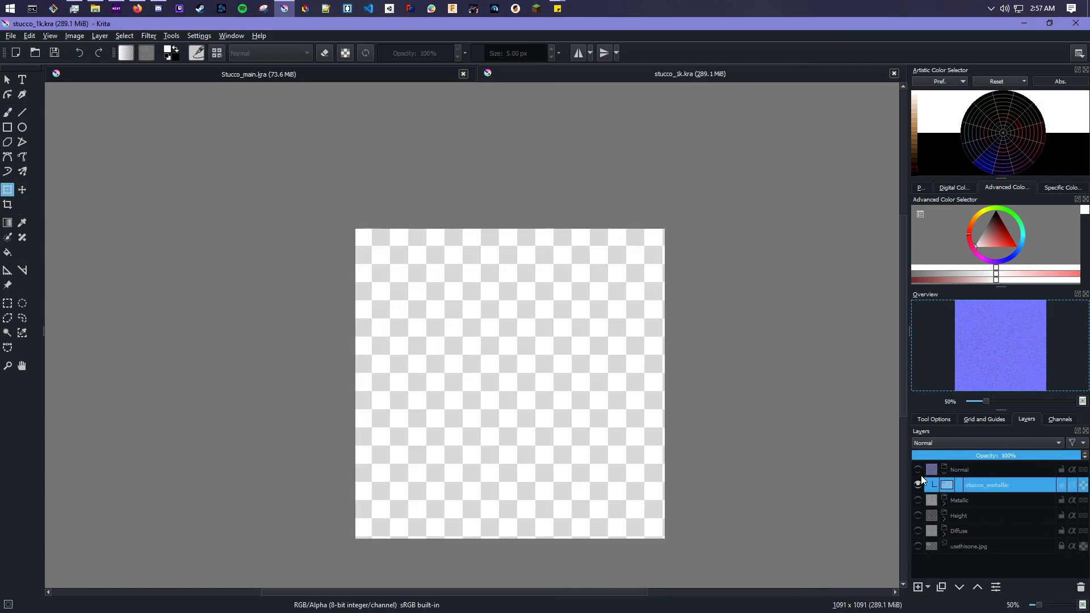
{"action": "left_click", "coordinate": [918, 501]}
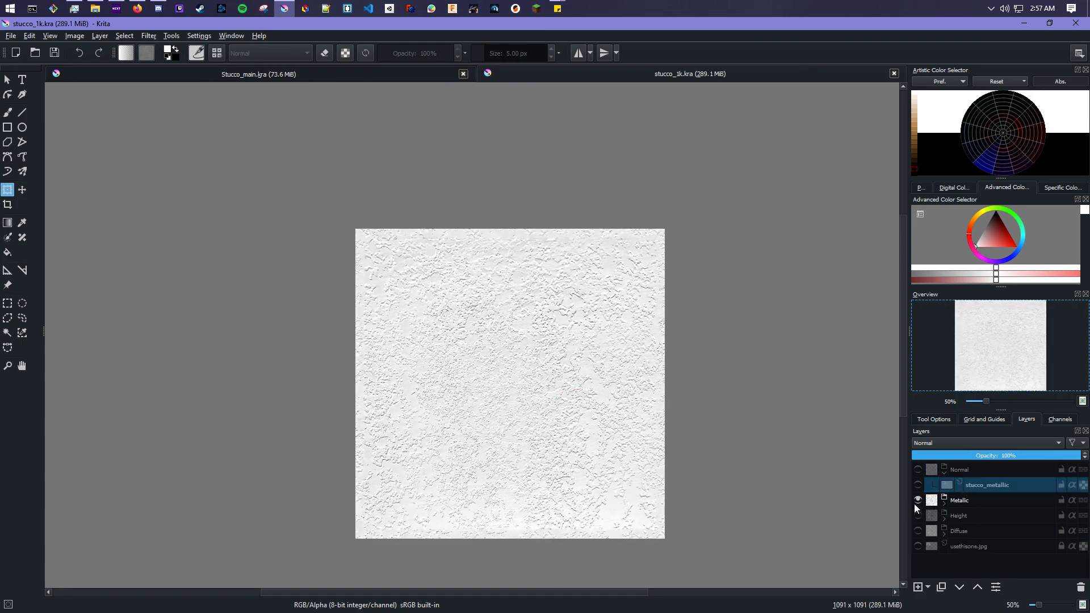
{"action": "left_click", "coordinate": [915, 498]}
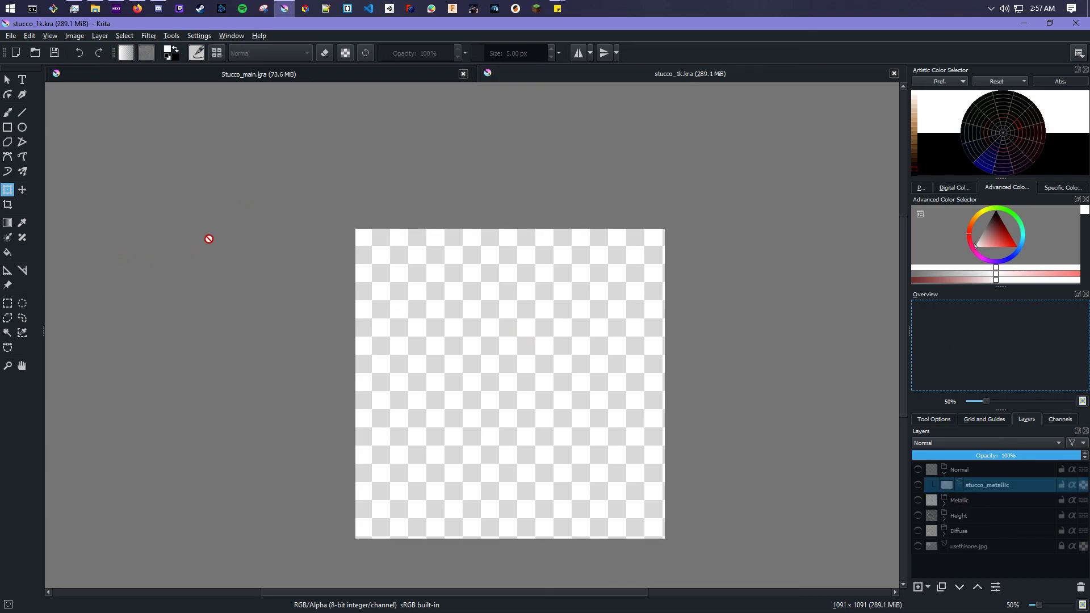
- Switch to File Explorer, open the Videostucco folder and select the four exported TGA maps
{"action": "left_click", "coordinate": [96, 8]}
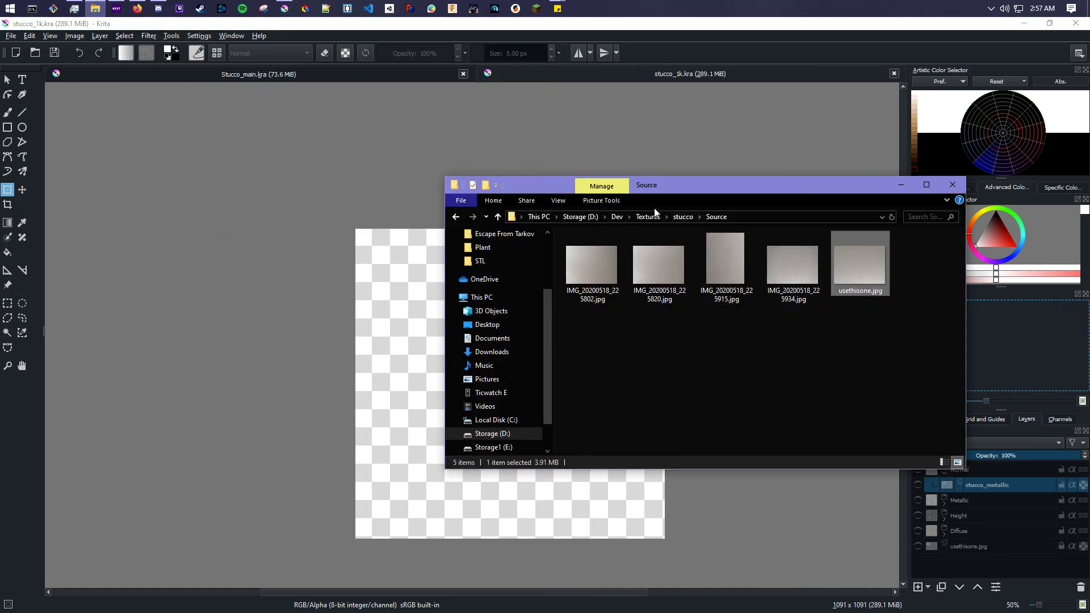
{"action": "left_click", "coordinate": [677, 219]}
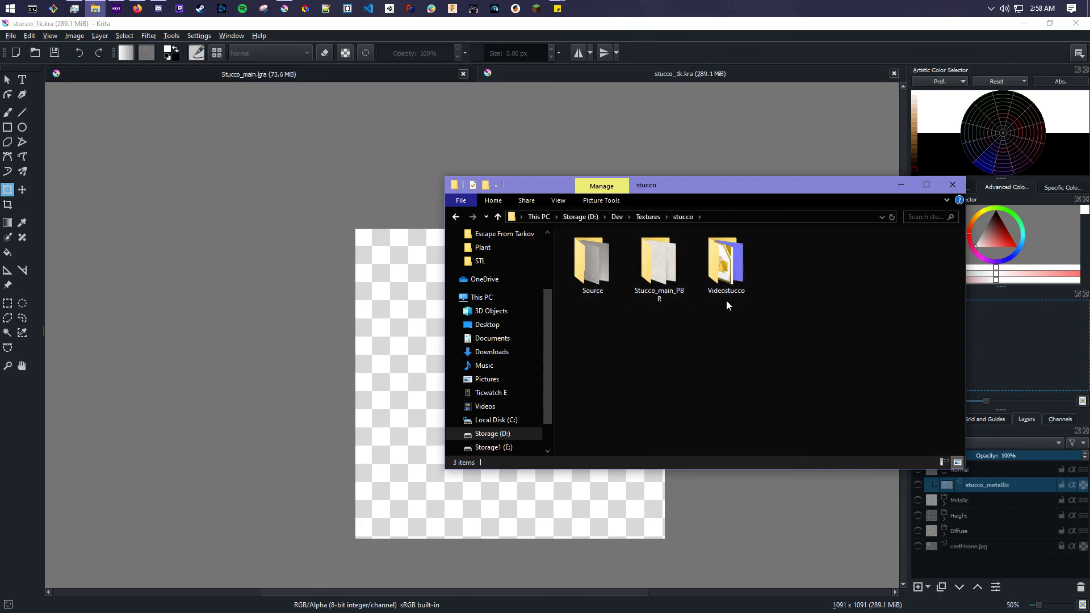
{"action": "double_click", "coordinate": [726, 278]}
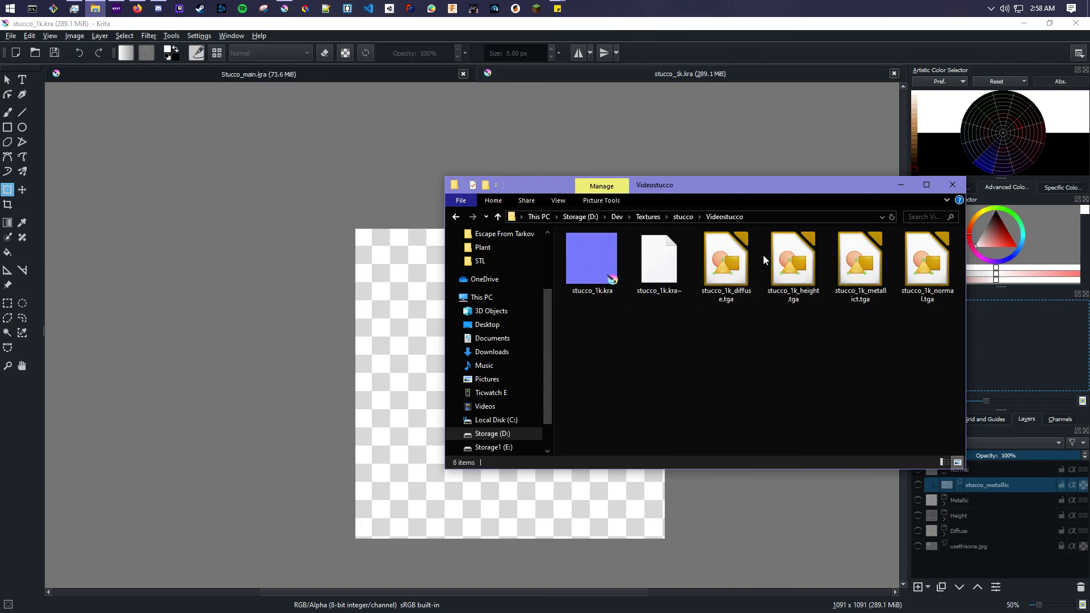
{"action": "left_click_drag", "start_coordinate": [704, 340], "coordinate": [929, 231]}
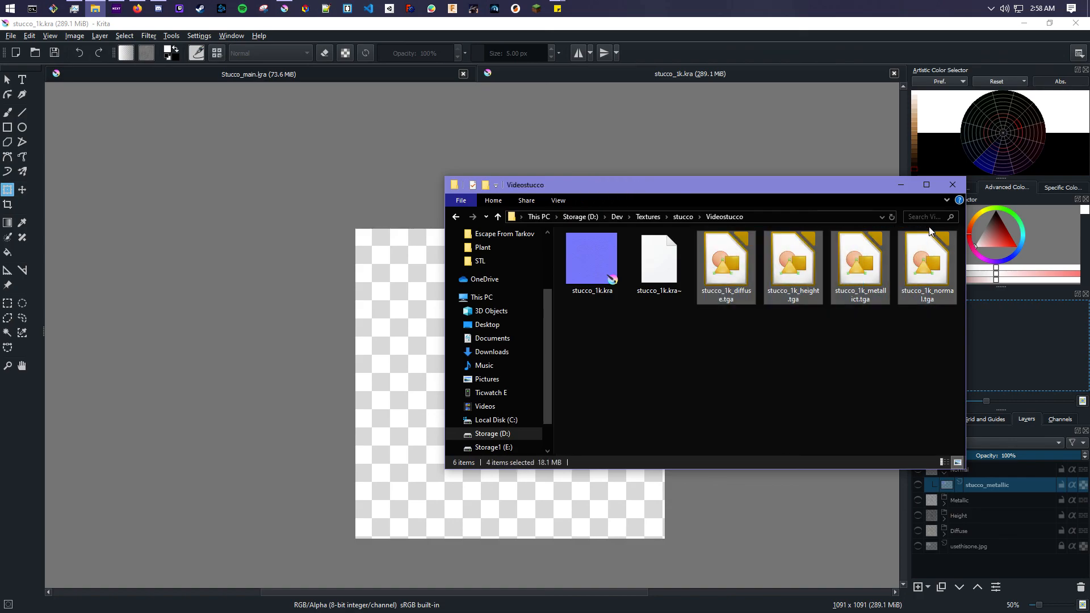